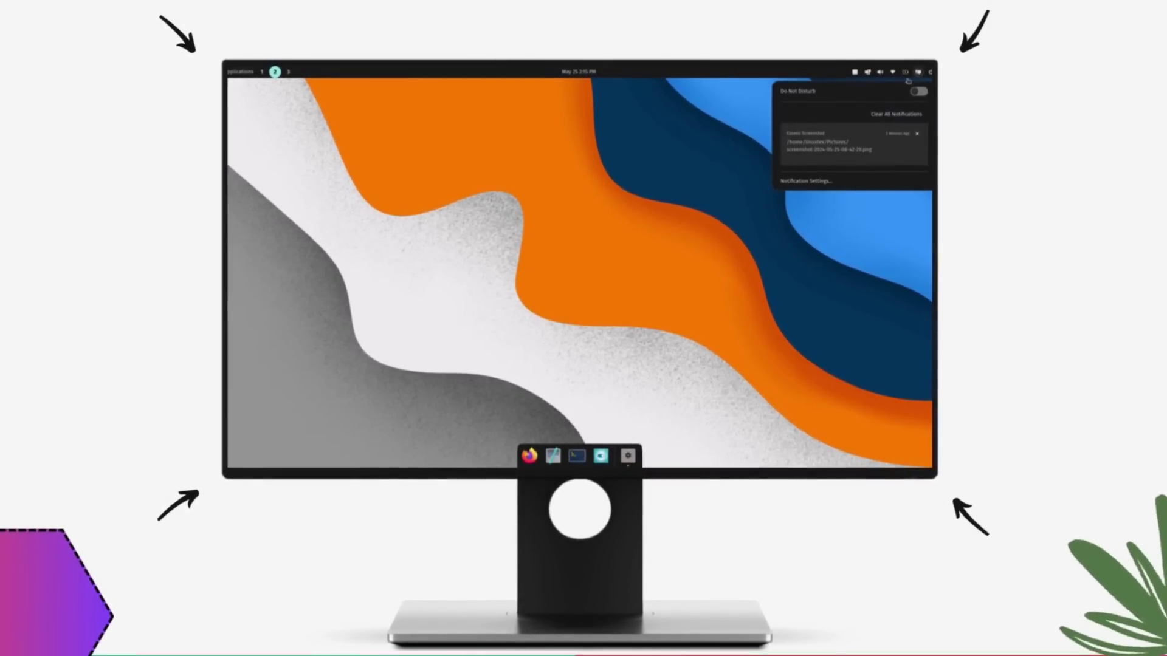
# Dismiss the screenshot notification, scroll through Obsidian's App Store page, then open Applications.
pyautogui.click(904, 115)
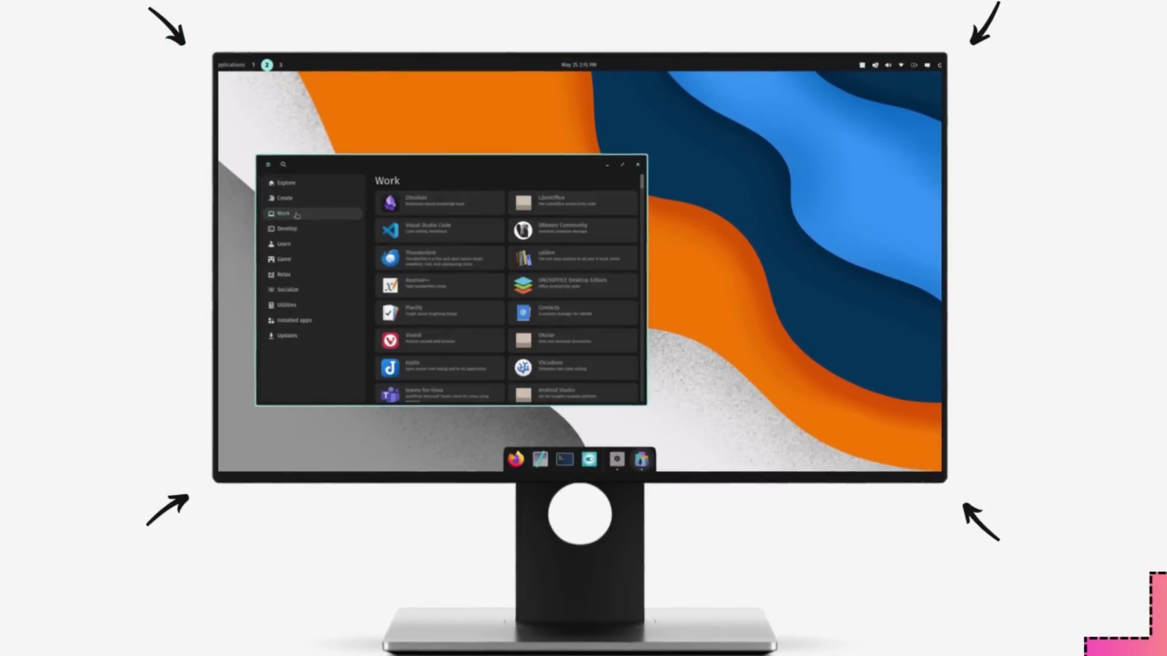
pyautogui.click(425, 204)
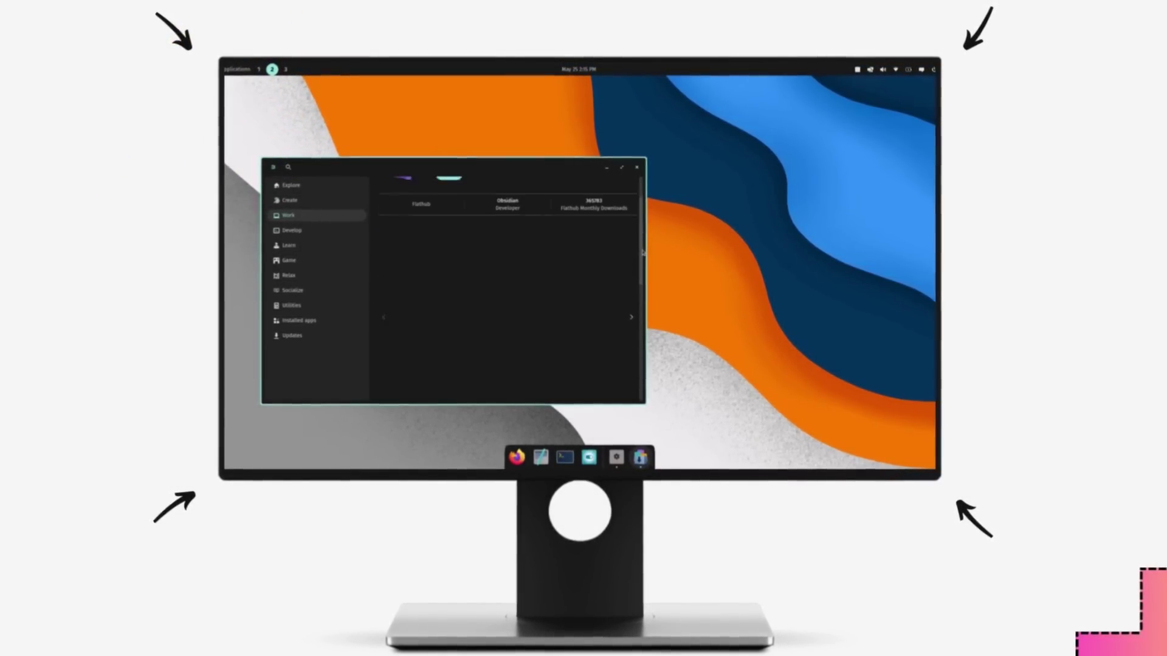
pyautogui.scroll(-3, 643, 253)
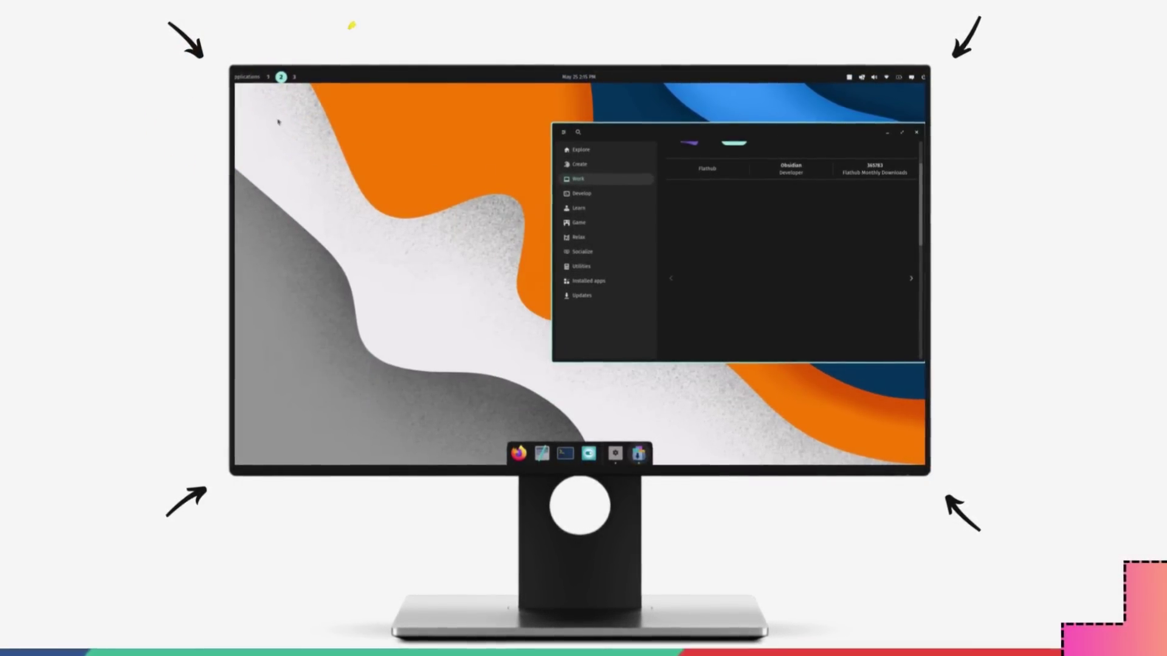
pyautogui.click(242, 74)
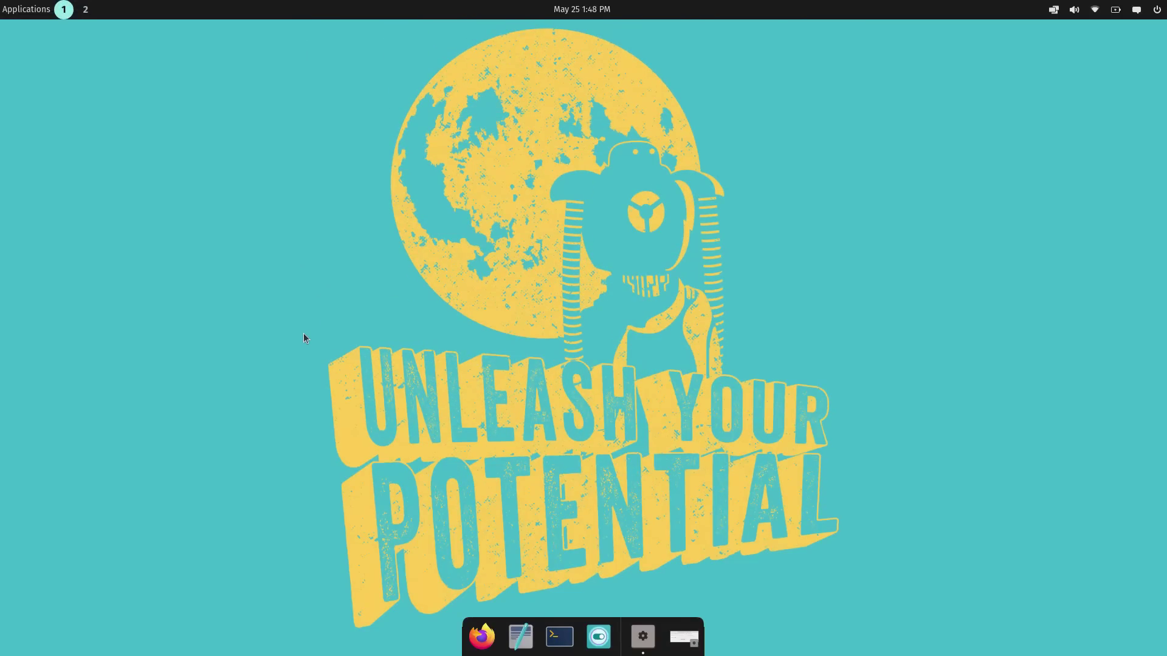
# Check today's date in the panel calendar, then open the App Library.
pyautogui.click(581, 9)
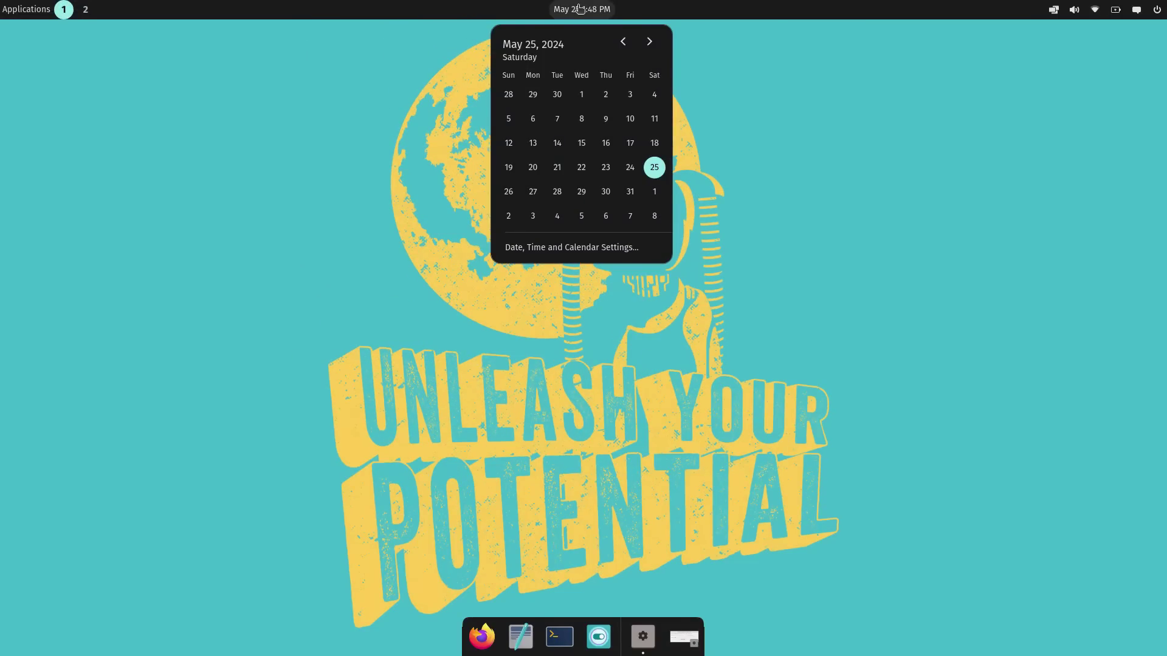
pyautogui.click(581, 9)
pyautogui.click(21, 10)
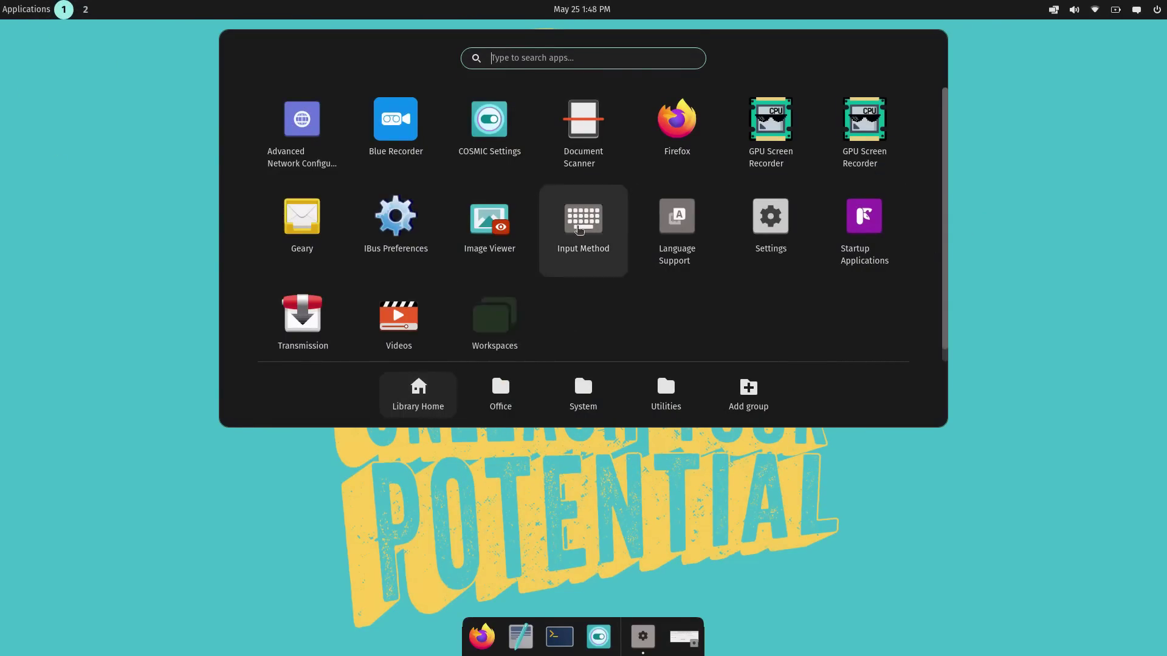
pyautogui.click(1061, 196)
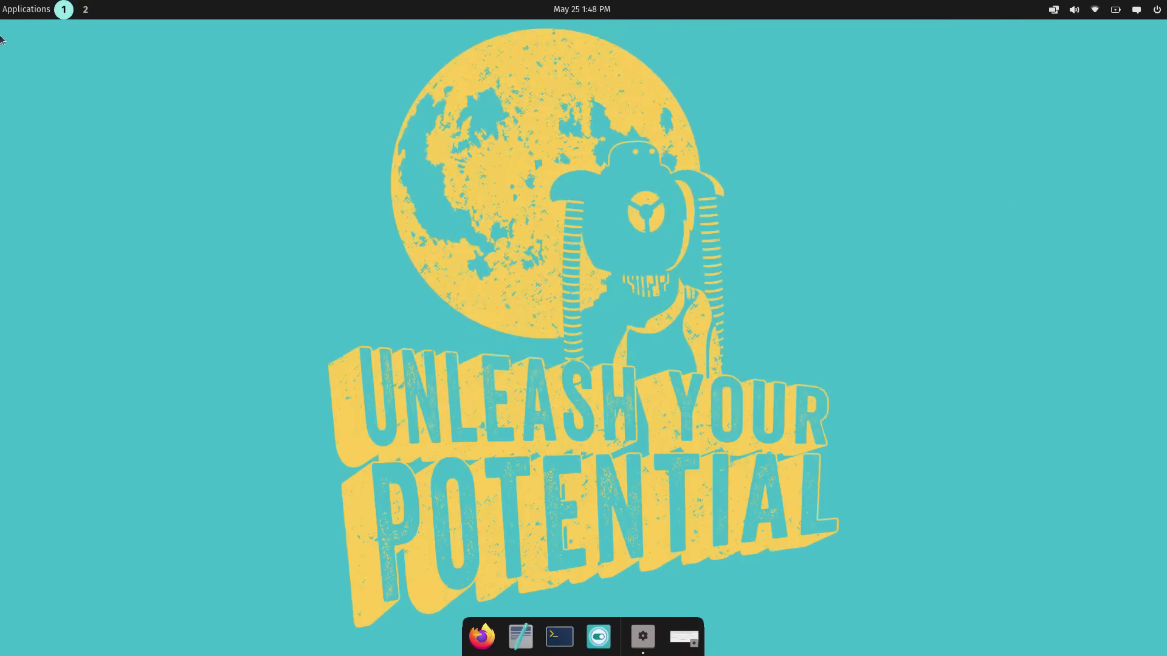
pyautogui.click(9, 11)
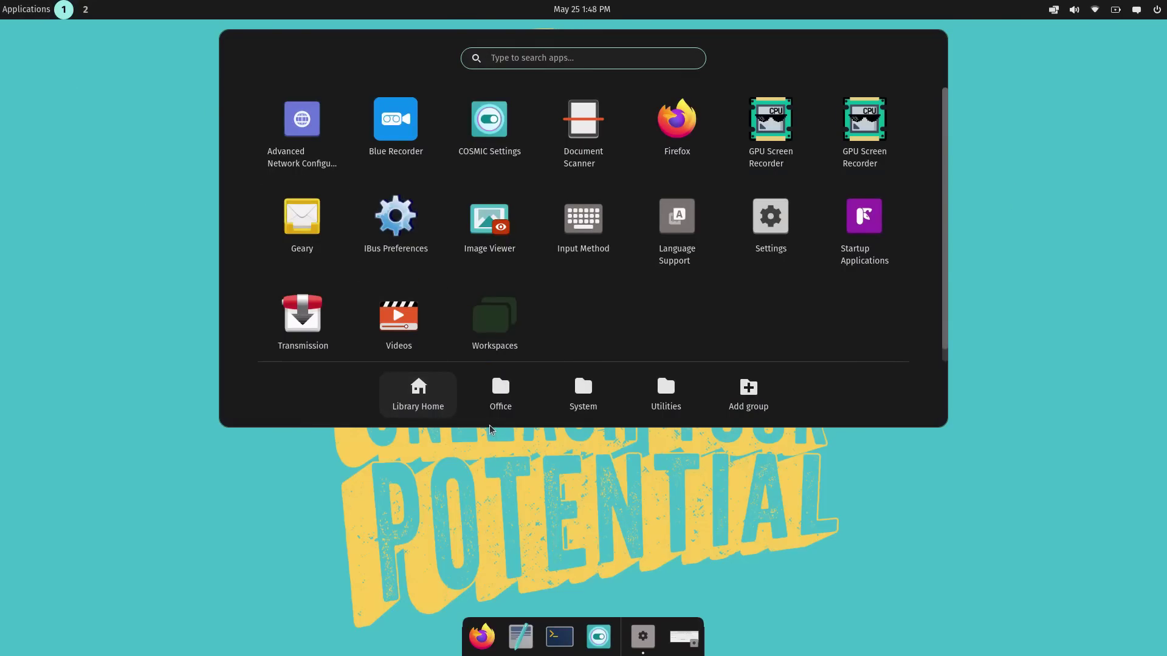
# Switch between the Office, System and Utilities groups, ending back on Library Home.
pyautogui.click(501, 392)
pyautogui.click(584, 401)
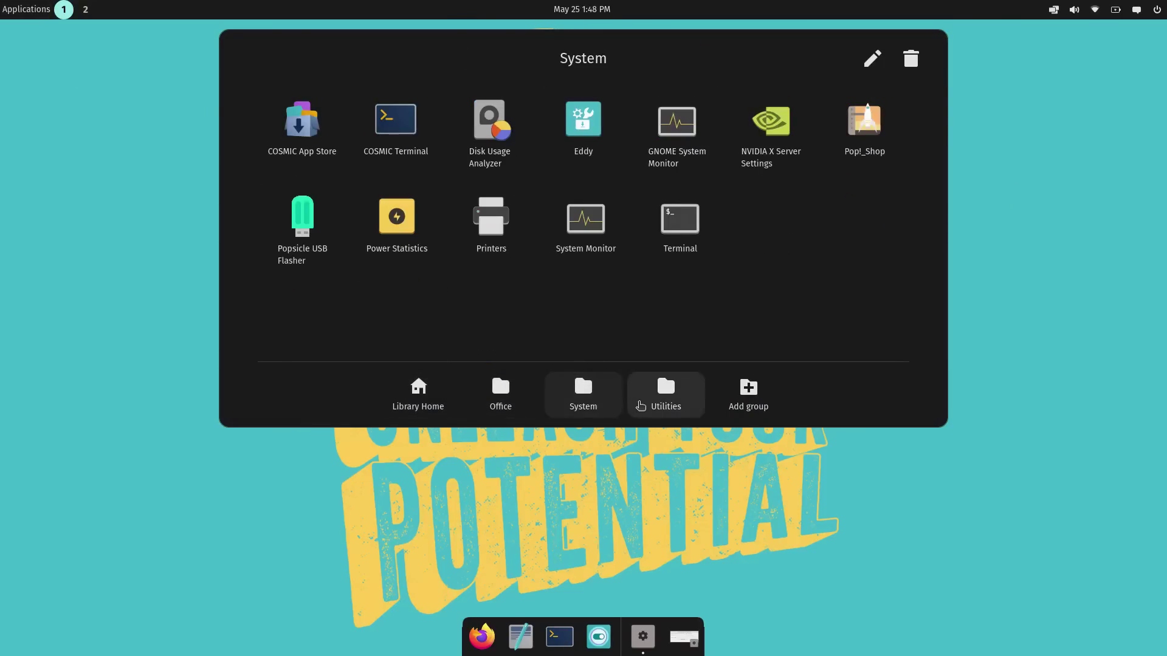
pyautogui.click(640, 405)
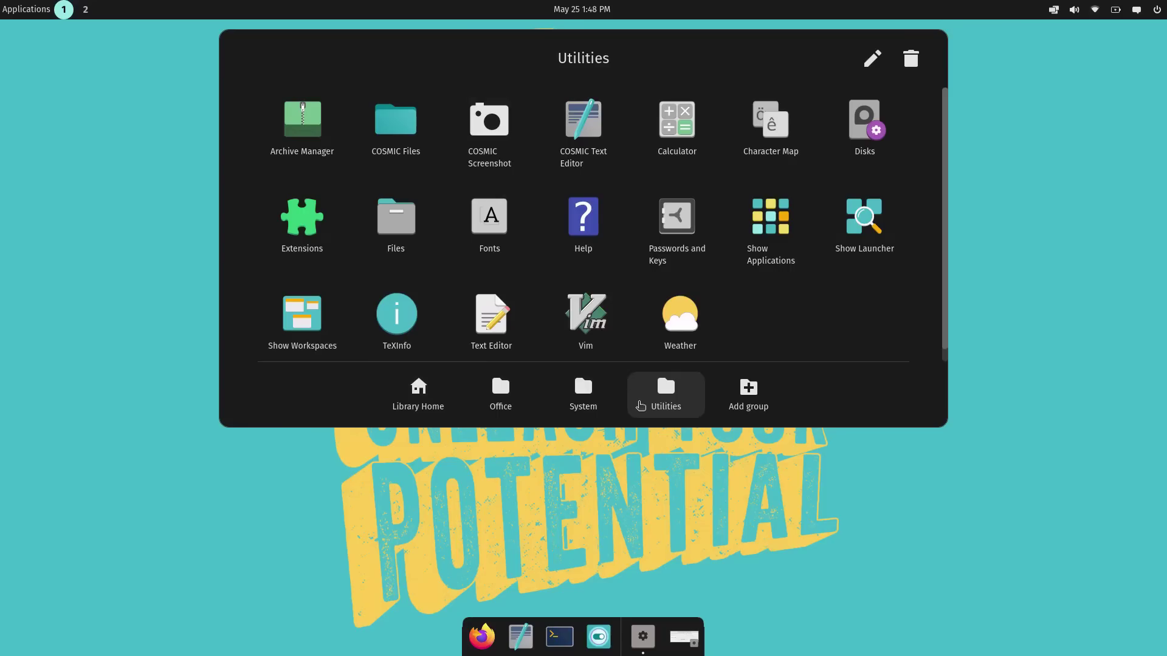
pyautogui.click(417, 403)
pyautogui.click(492, 404)
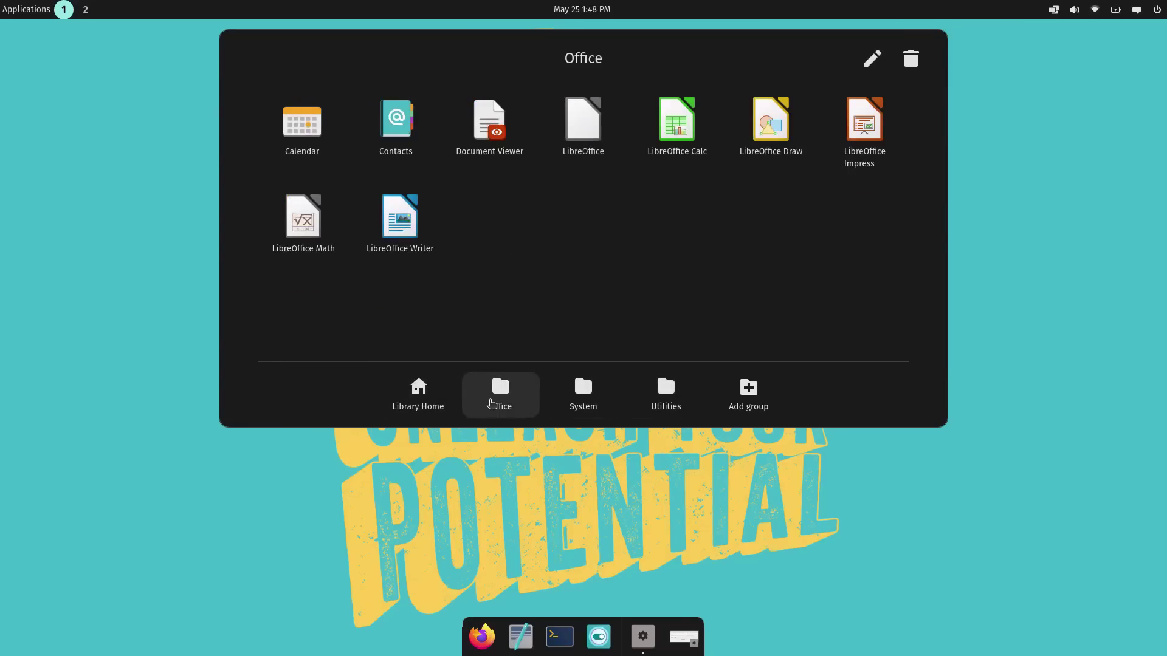
pyautogui.click(585, 402)
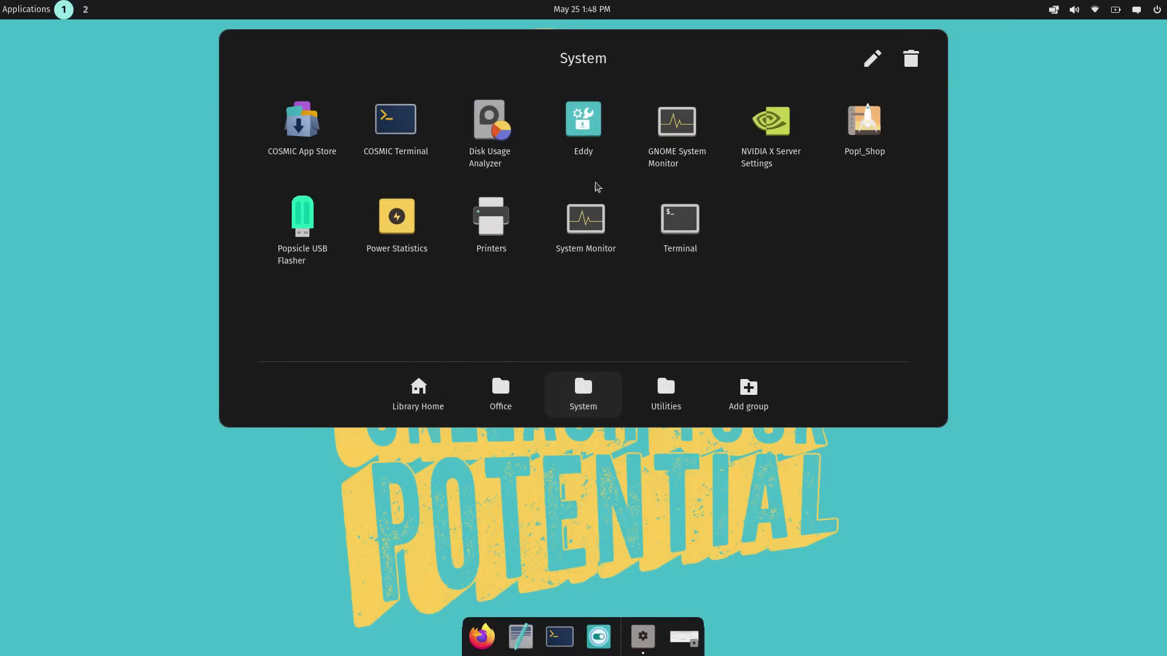
pyautogui.click(428, 380)
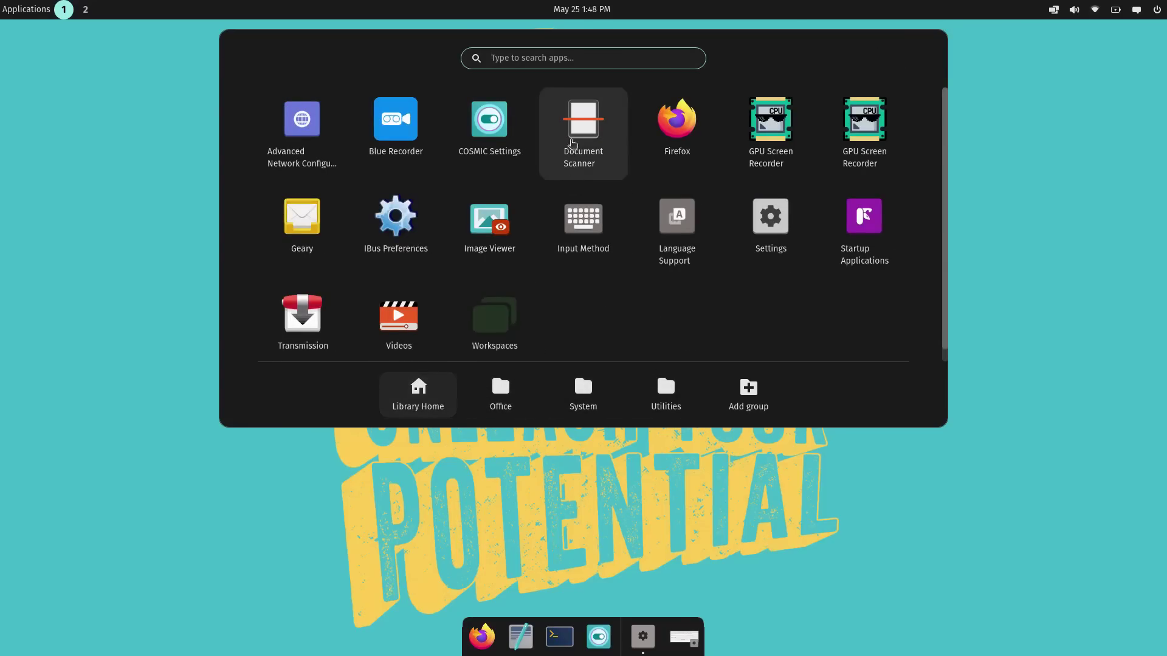
# Drag Firefox into the Utilities group, then remove it again and close the library.
pyautogui.moveTo(636, 131); pyautogui.dragTo(521, 385)
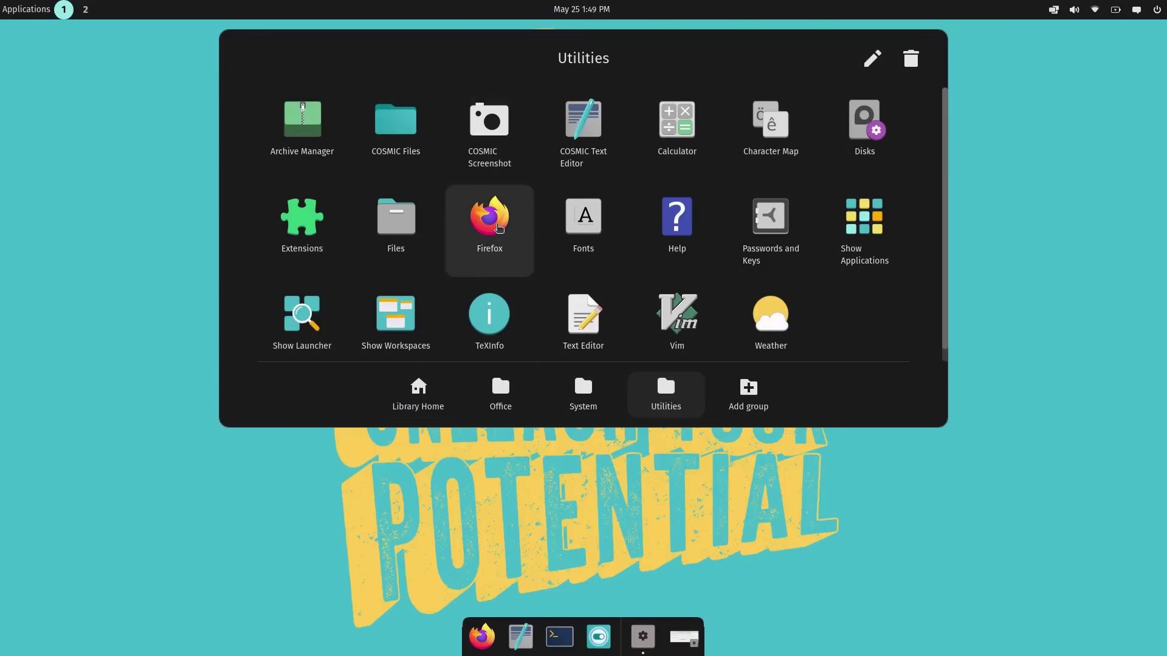
pyautogui.rightClick(499, 227)
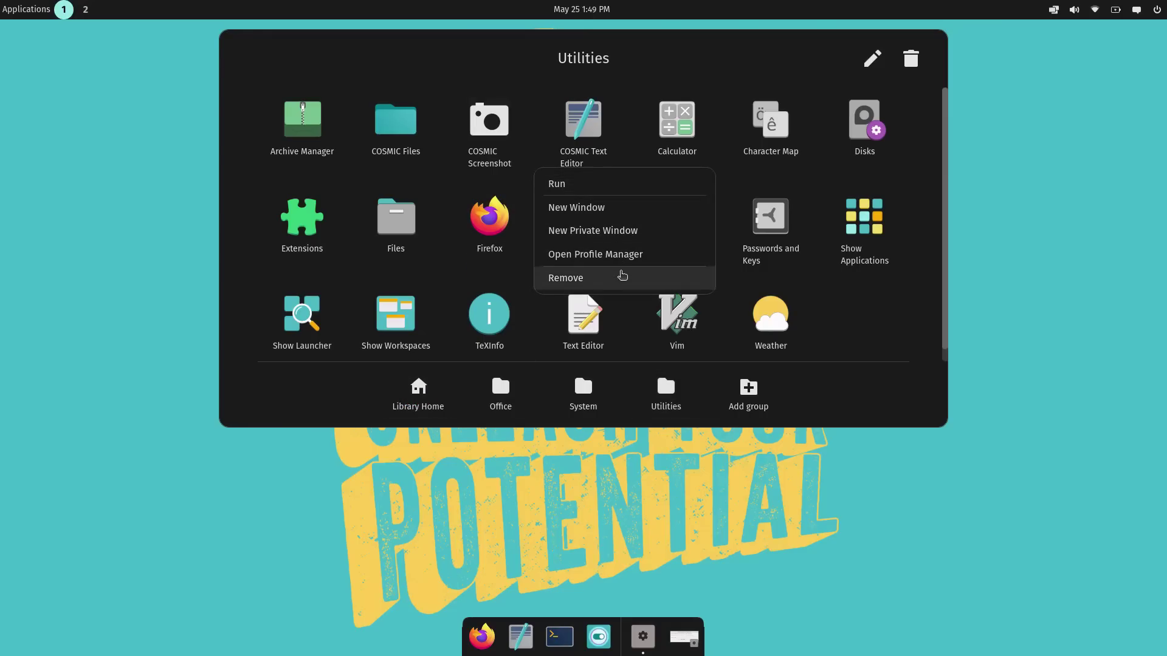
pyautogui.click(626, 278)
pyautogui.click(416, 395)
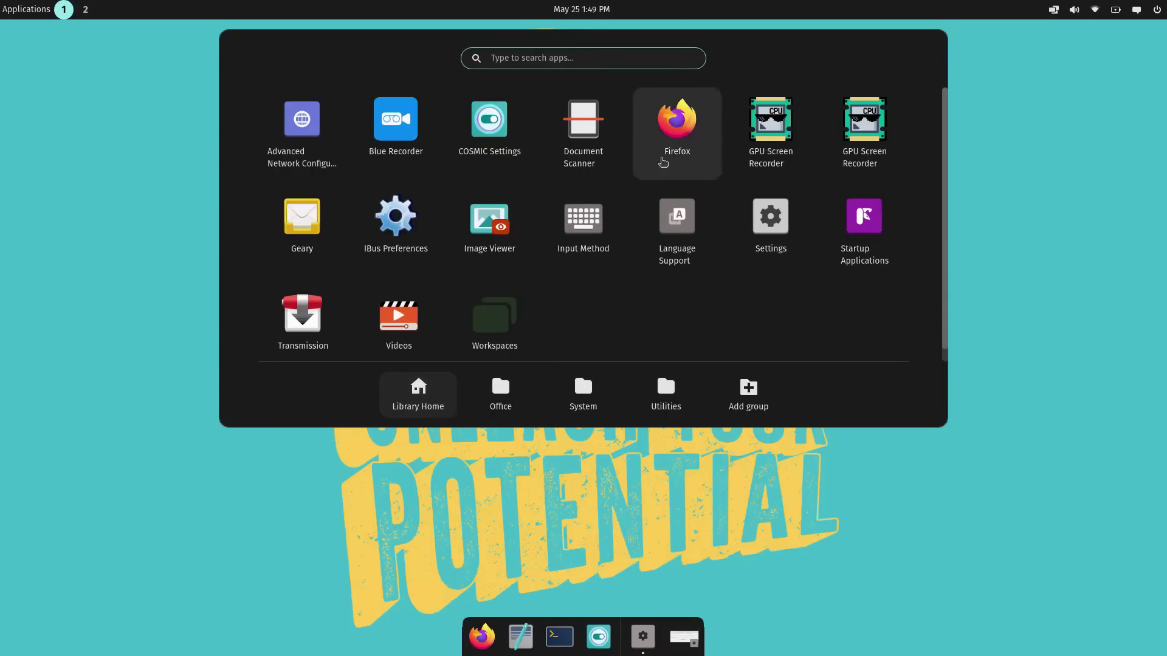
pyautogui.click(1029, 352)
# Create a new App Library group named 'Sub'.
pyautogui.press('super')
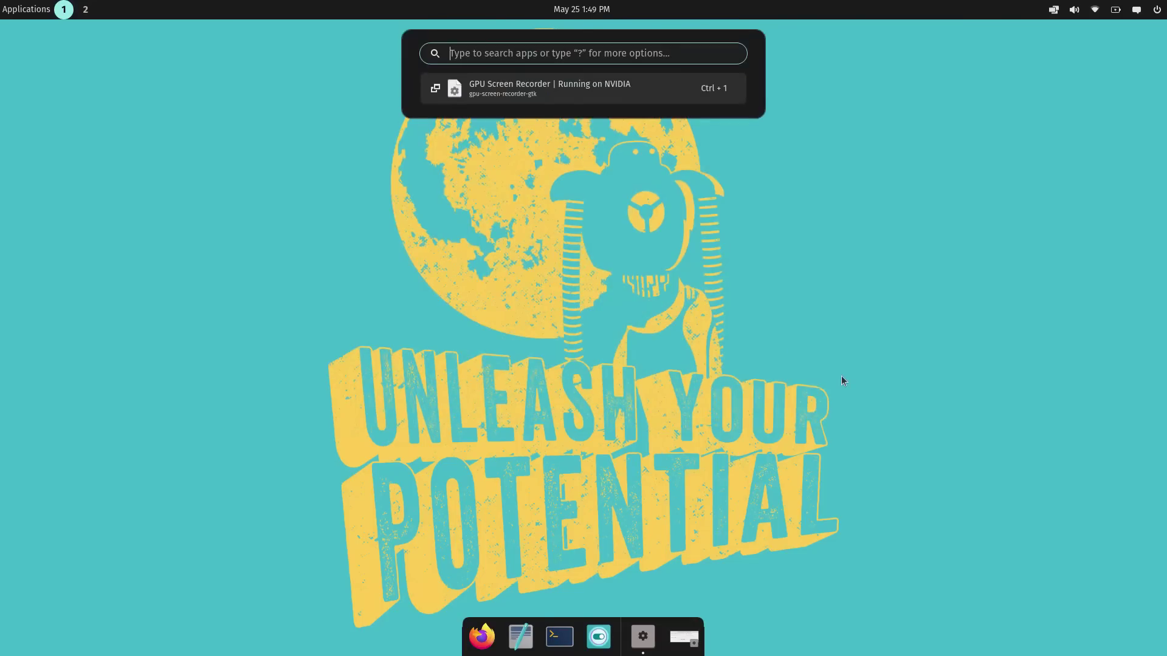
pyautogui.press('Escape')
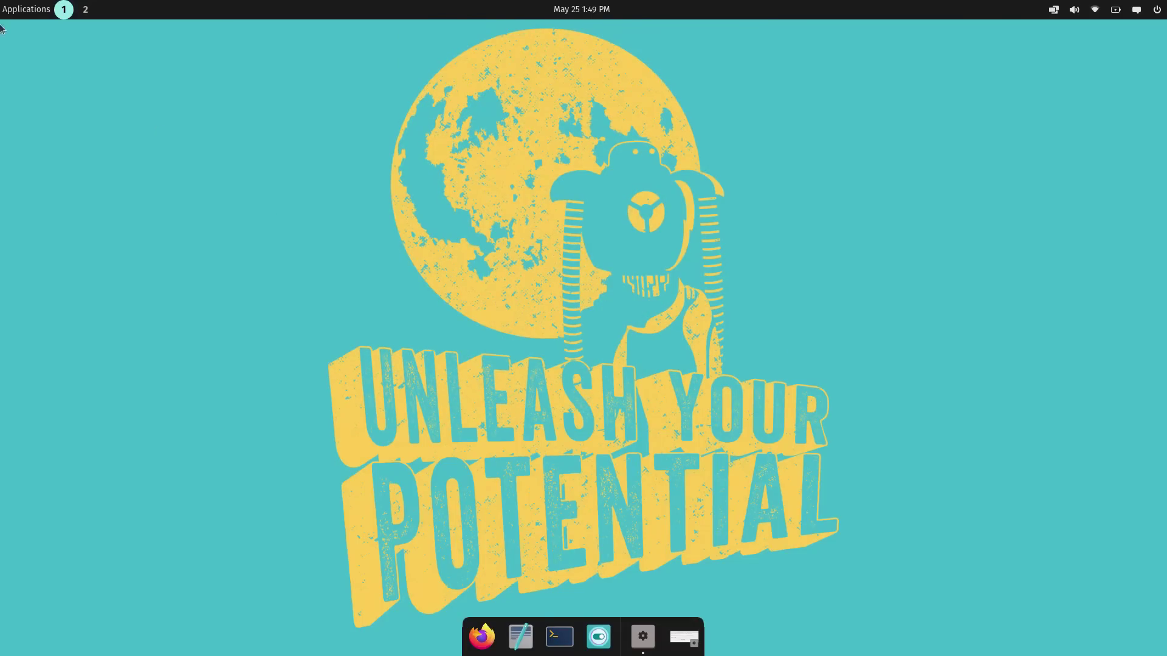
pyautogui.click(26, 10)
pyautogui.click(748, 392)
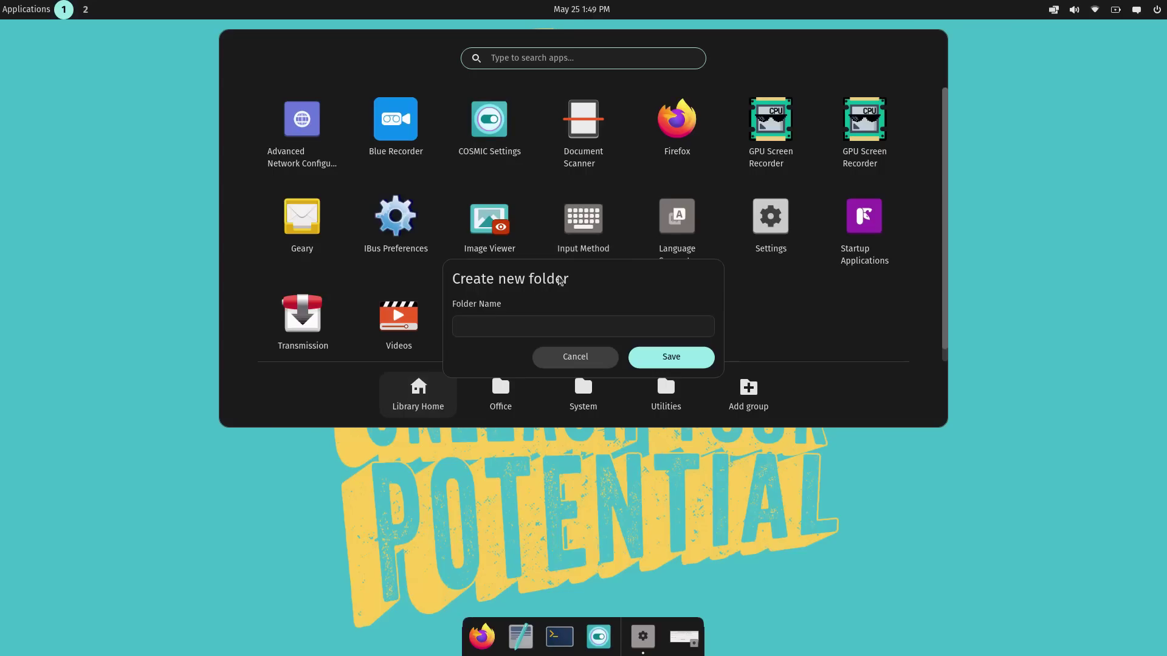
pyautogui.click(529, 325)
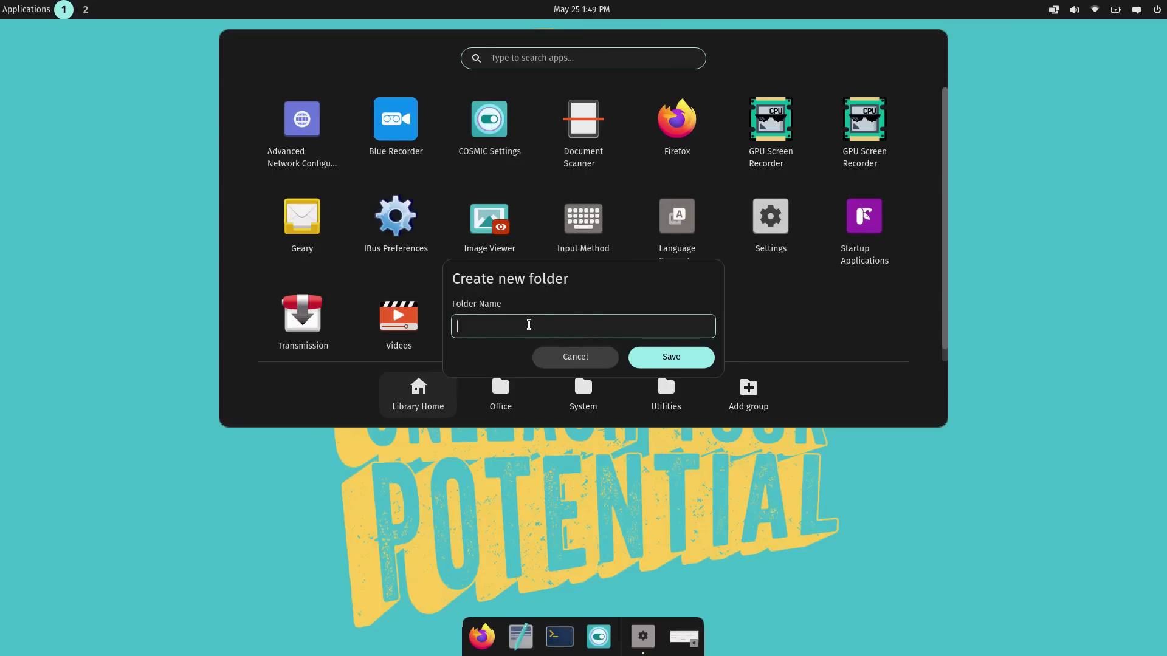
pyautogui.write('Sub')
pyautogui.press('Return')
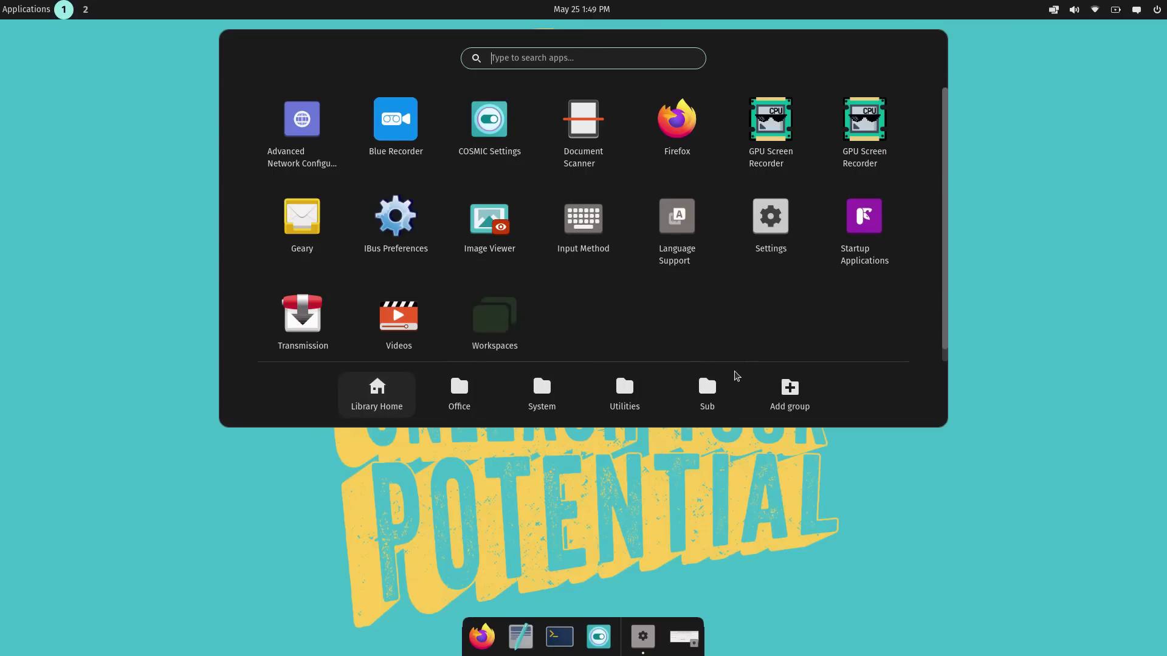
# Delete the empty Sub group, then reopen the library on the Utilities group.
pyautogui.click(733, 378)
pyautogui.click(910, 59)
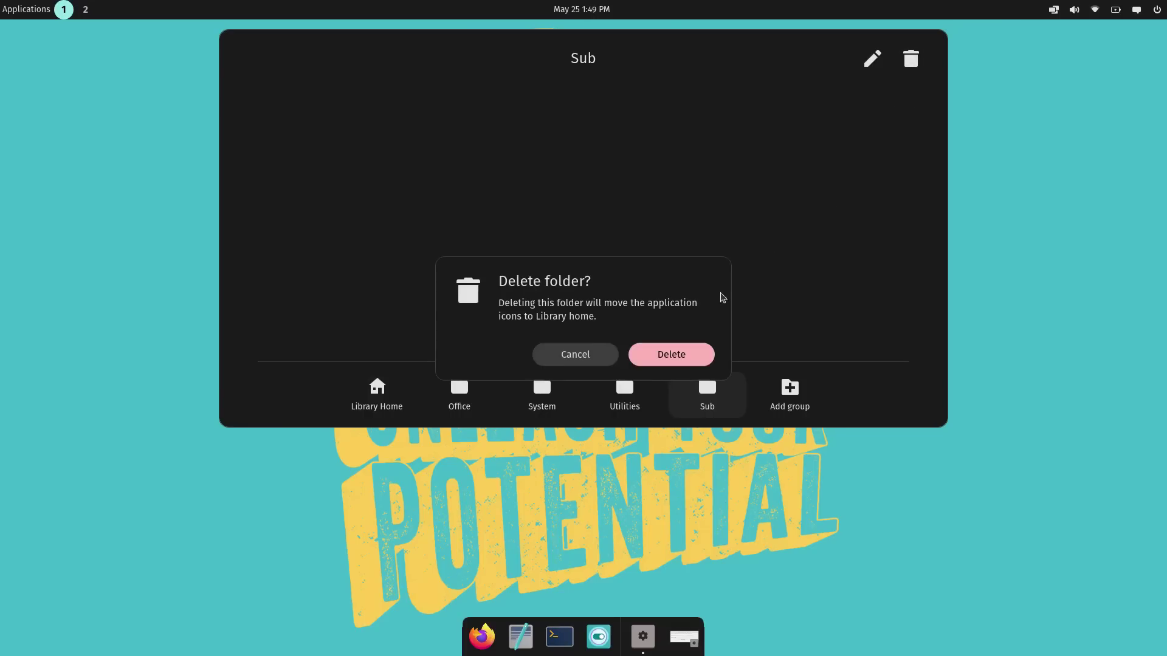
pyautogui.click(670, 351)
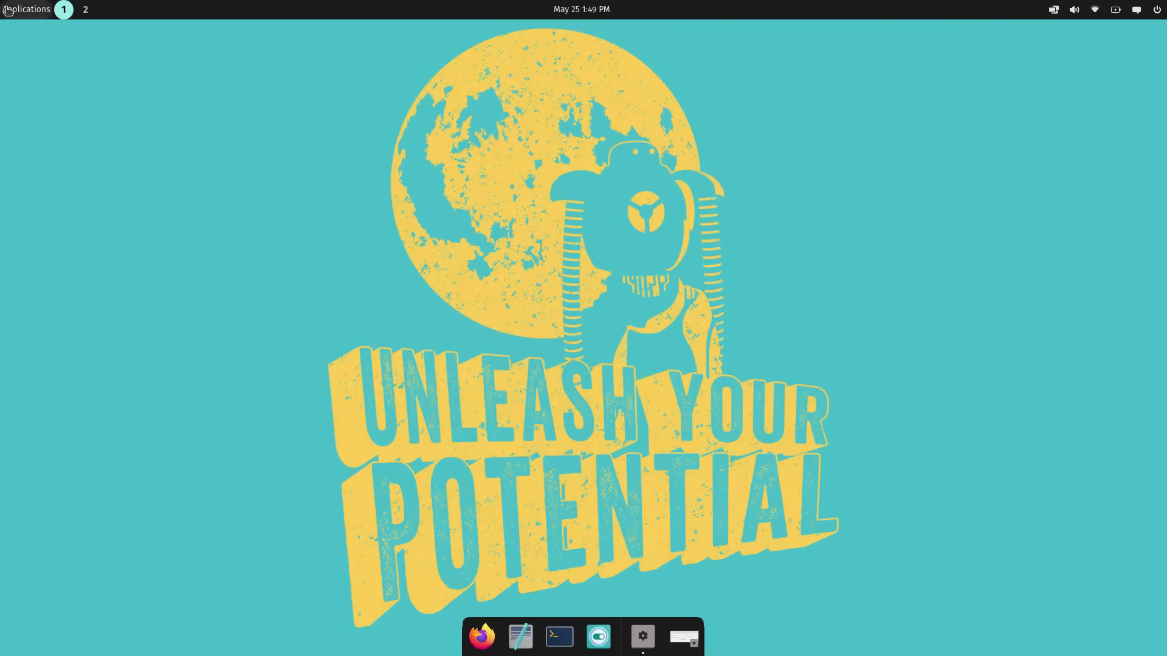
pyautogui.click(8, 10)
pyautogui.click(666, 392)
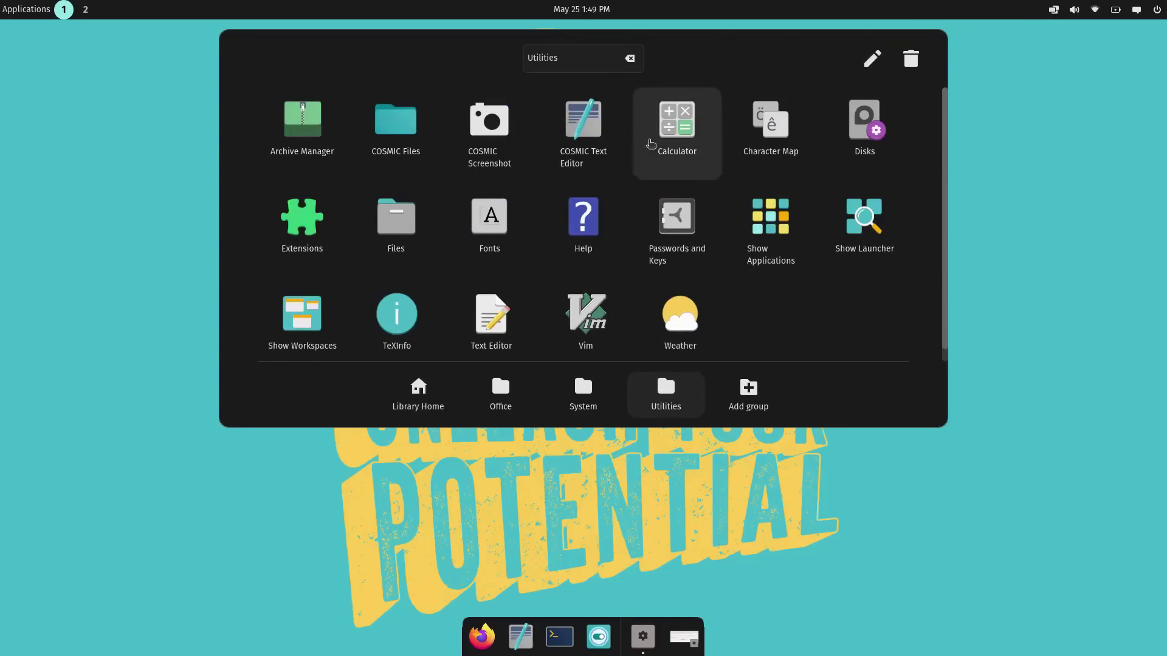
# Close the App Library and try launcher searches for 'fire' and 'office'.
pyautogui.click(961, 385)
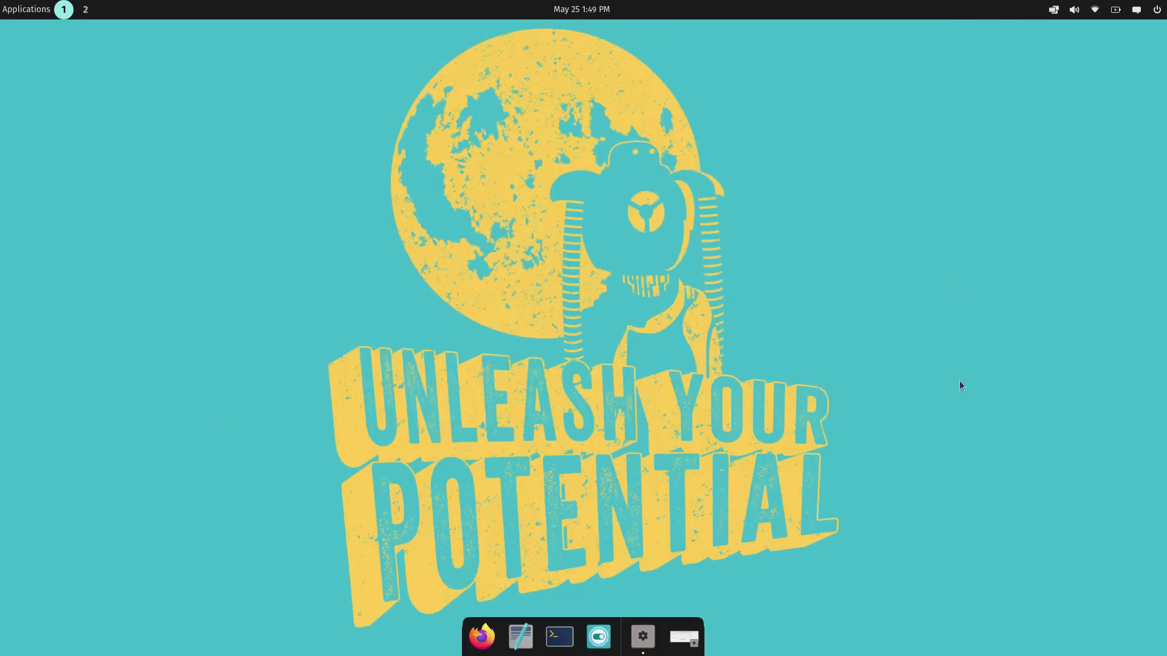
pyautogui.press('super')
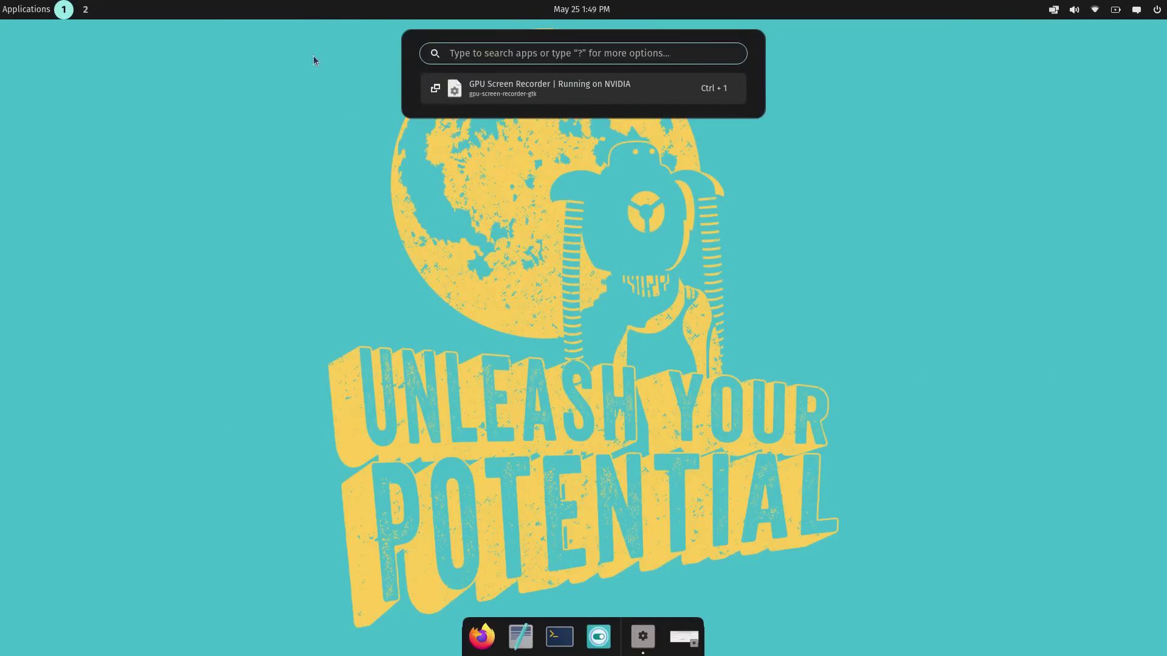
pyautogui.write('fire')
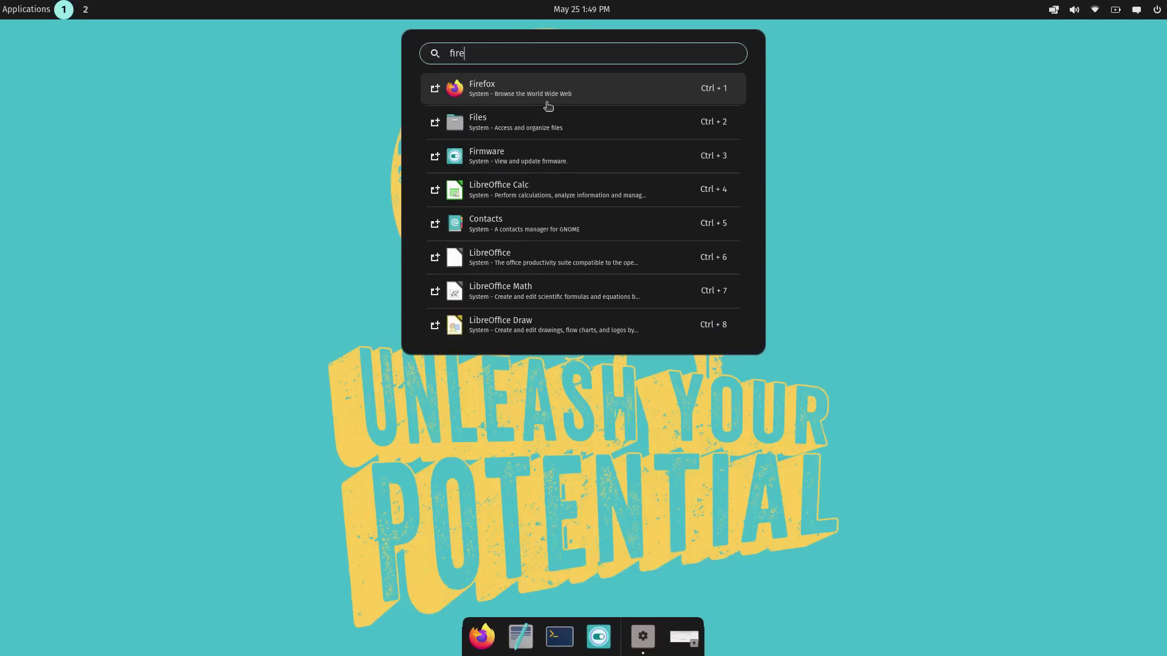
pyautogui.click(927, 288)
pyautogui.press('super')
pyautogui.write('office')
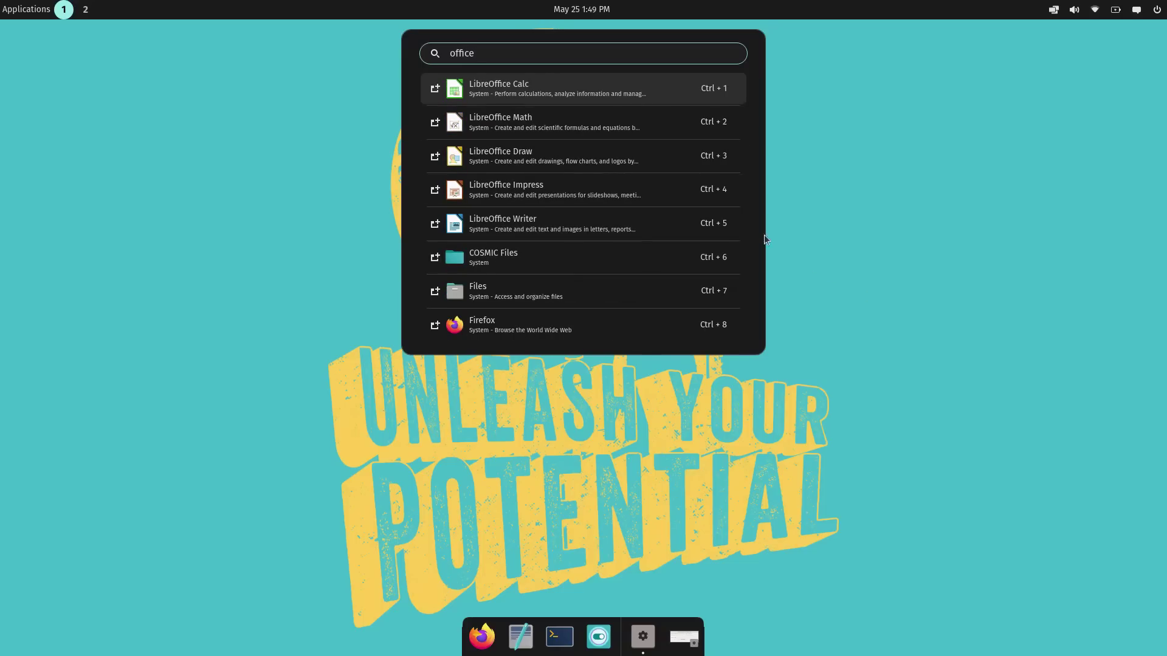
pyautogui.click(842, 258)
# Search the launcher for 'ca' and 'calc', then dismiss it without launching anything.
pyautogui.press('super')
pyautogui.write('calc')
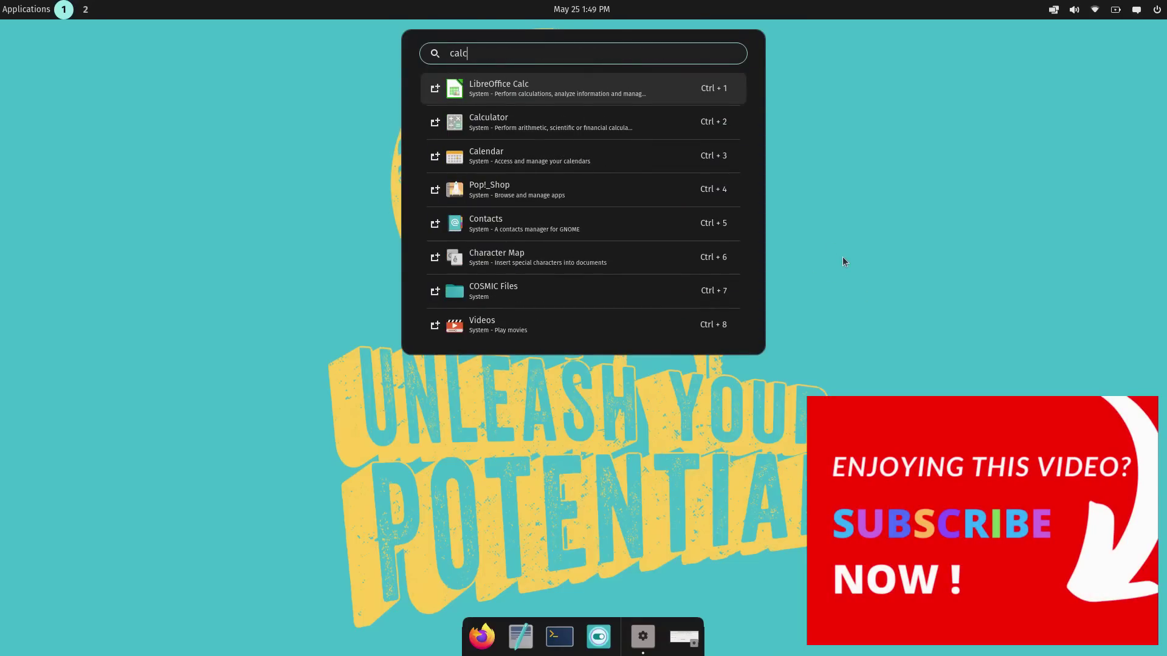
pyautogui.click(873, 332)
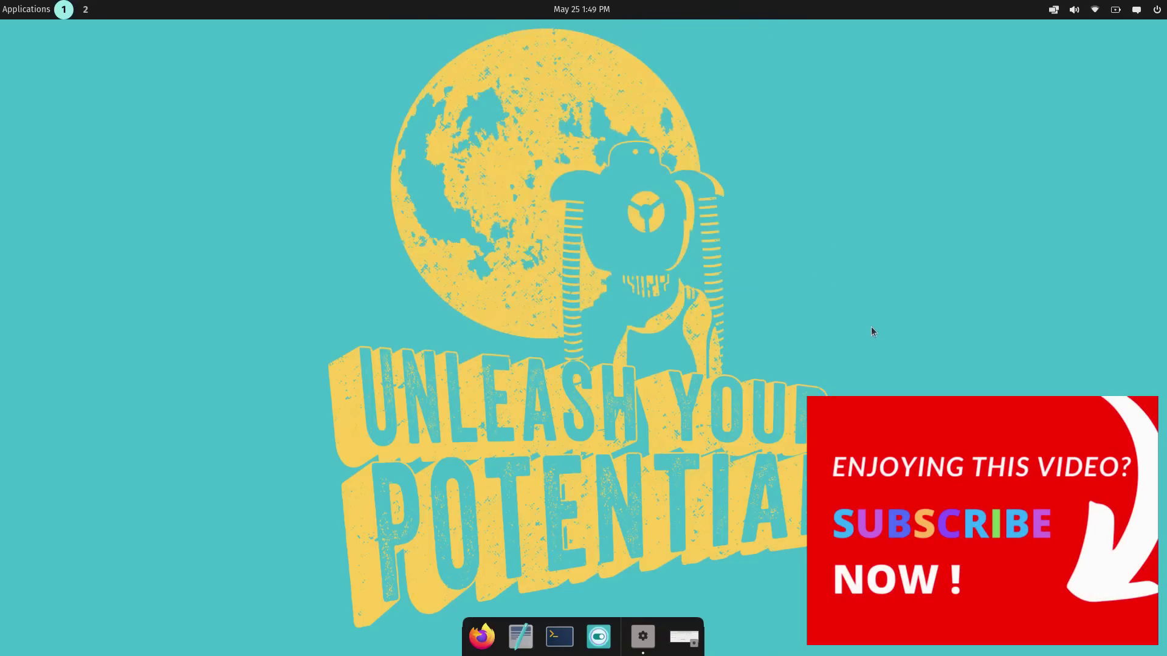
pyautogui.press('super')
pyautogui.write('calc')
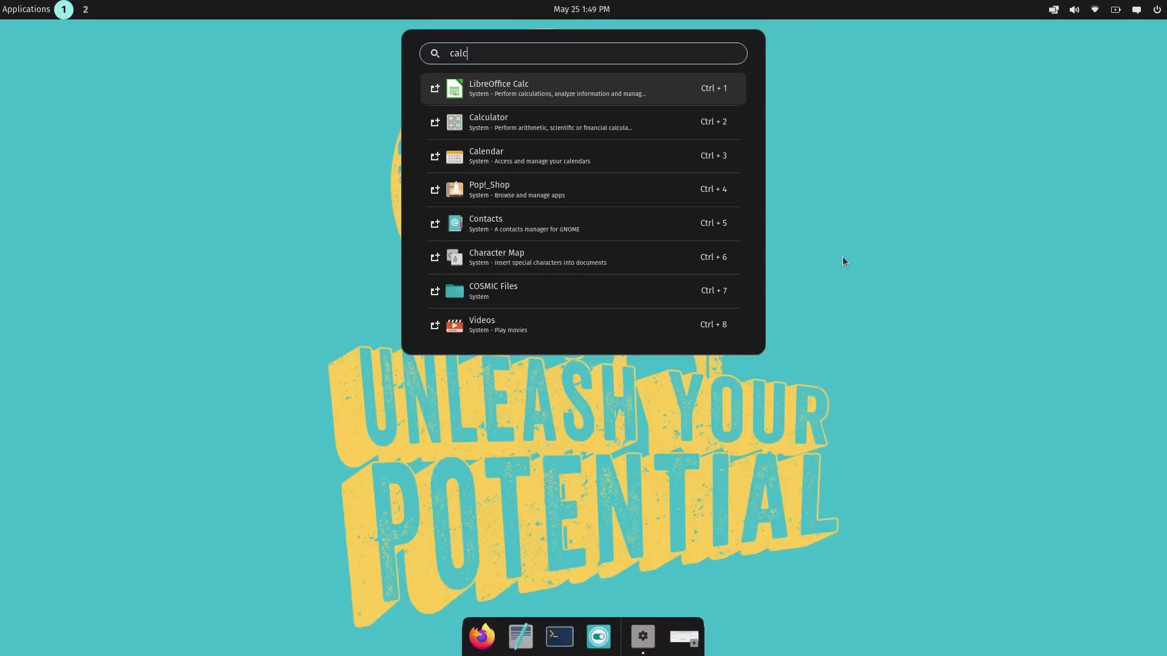
pyautogui.click(872, 332)
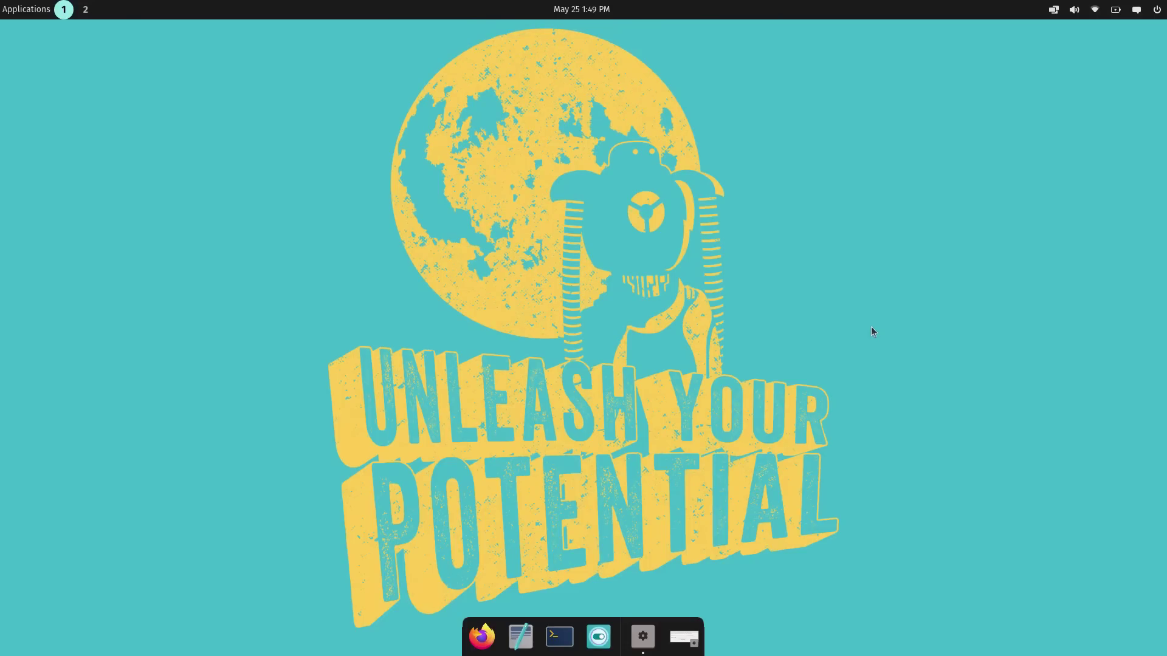
pyautogui.press('super')
pyautogui.click(738, 568)
# Open a terminal and a text editor, then move, maximize and restore the editor twice.
pyautogui.press('super+t')
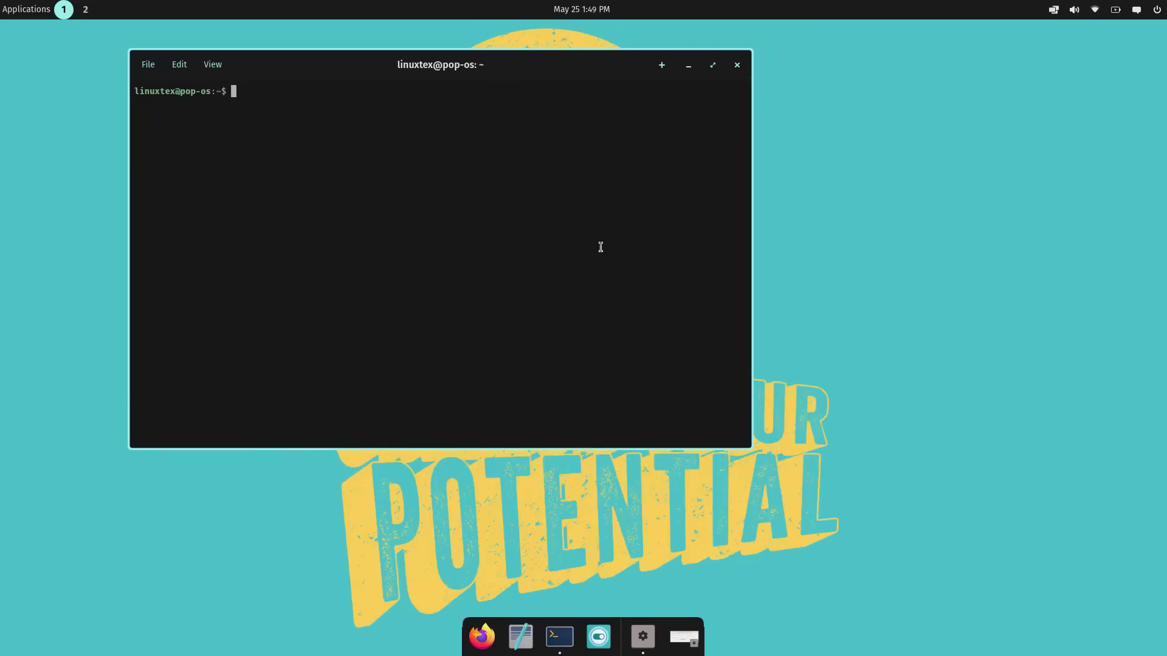
pyautogui.click(532, 643)
pyautogui.moveTo(644, 127); pyautogui.dragTo(737, 193)
pyautogui.click(967, 188)
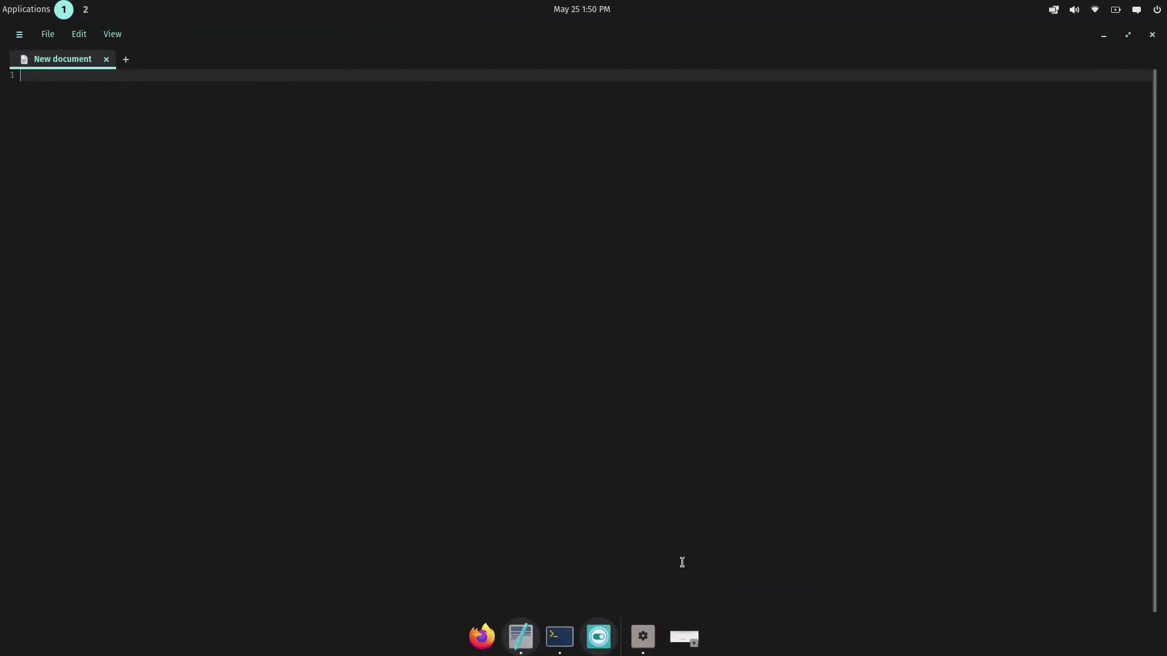
pyautogui.click(1130, 32)
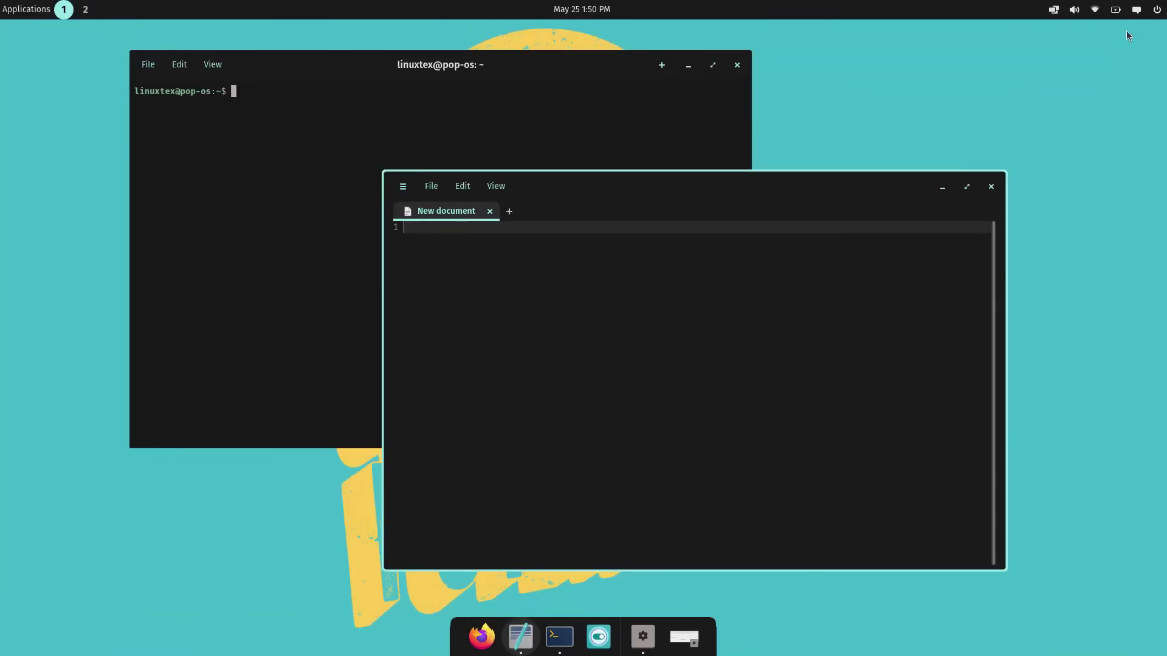
pyautogui.click(967, 187)
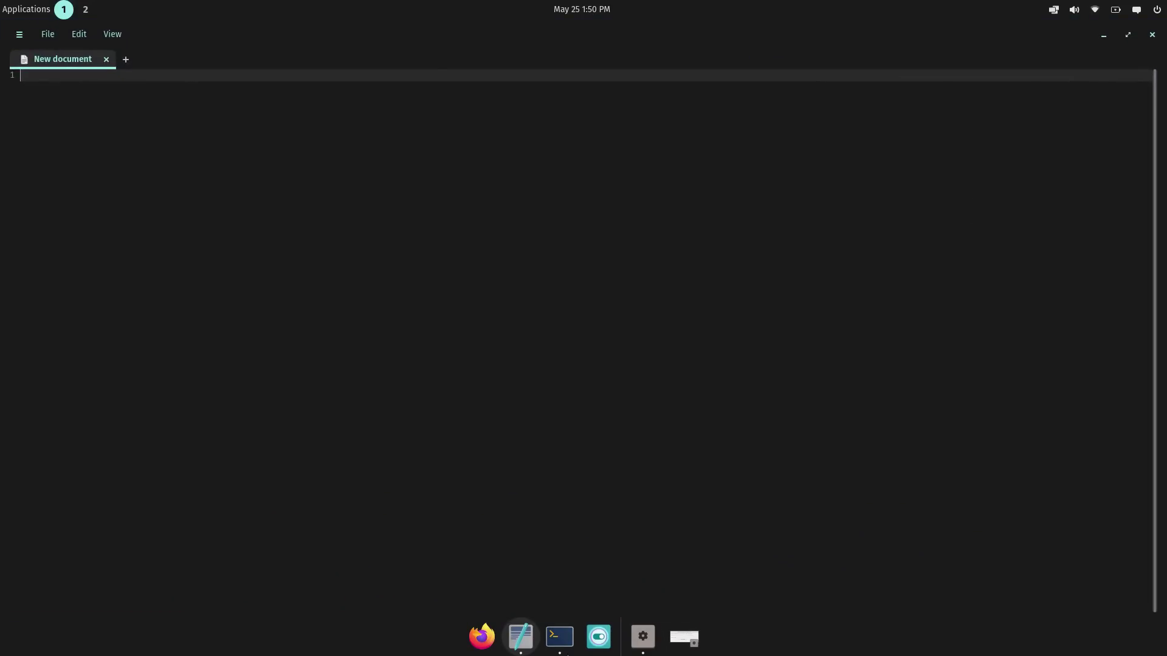
pyautogui.click(1127, 35)
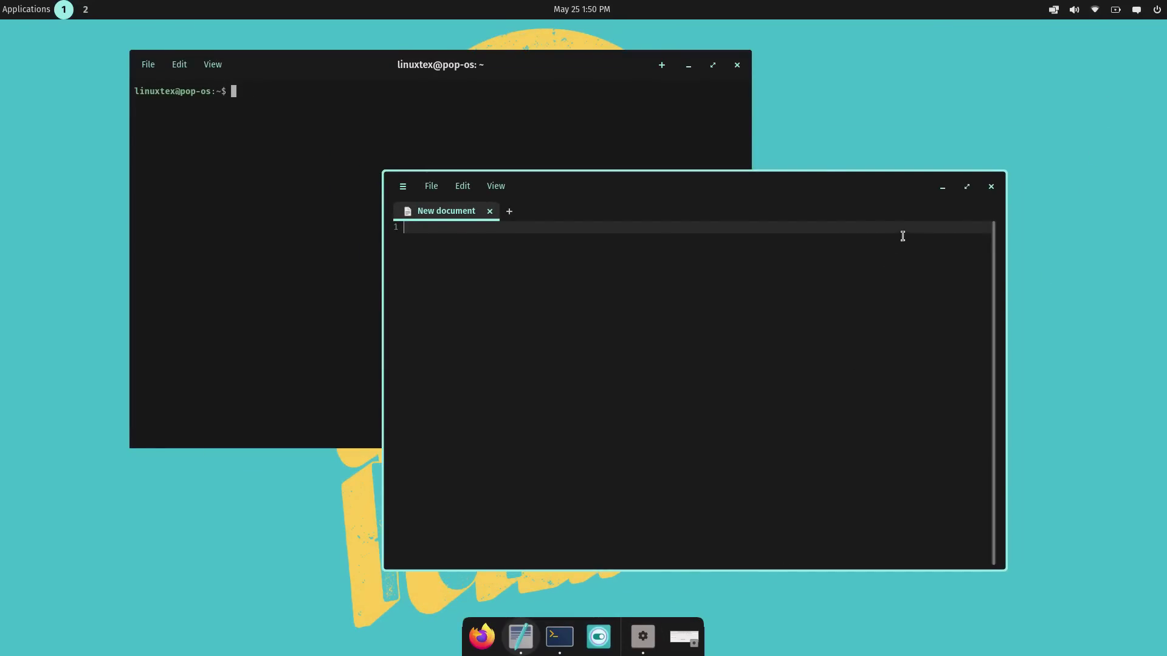
# Bring the terminal forward, maximize and restore it, then close both windows.
pyautogui.hotkey('alt', 'Tab')
pyautogui.click(550, 643)
pyautogui.click(713, 64)
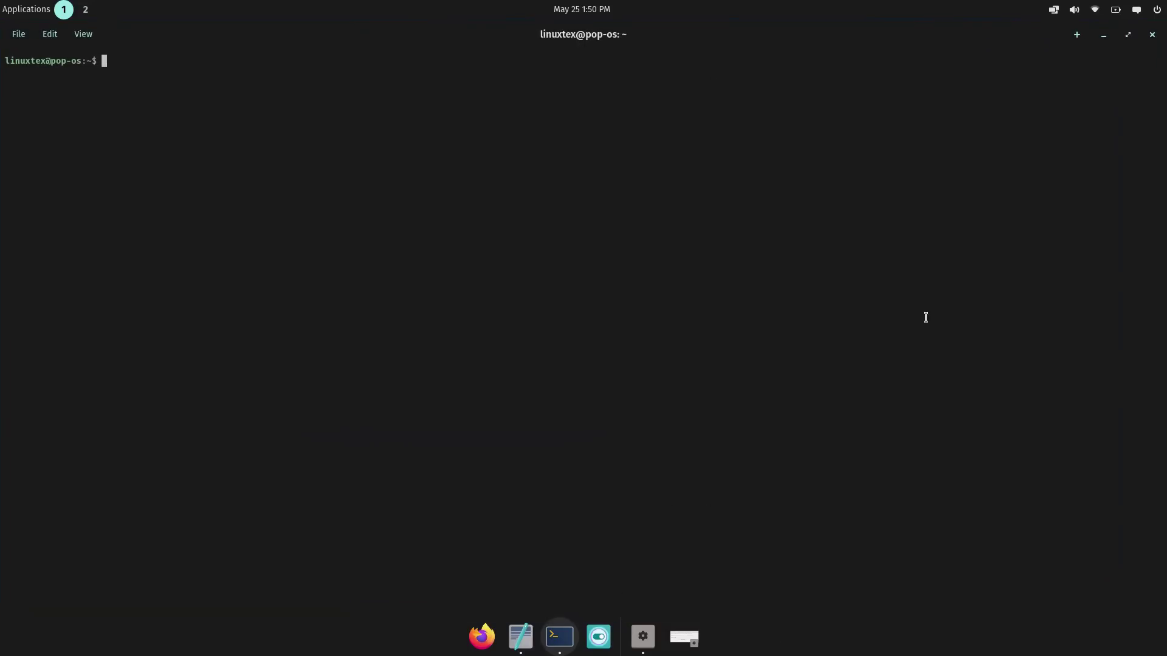
pyautogui.click(1128, 35)
pyautogui.click(737, 61)
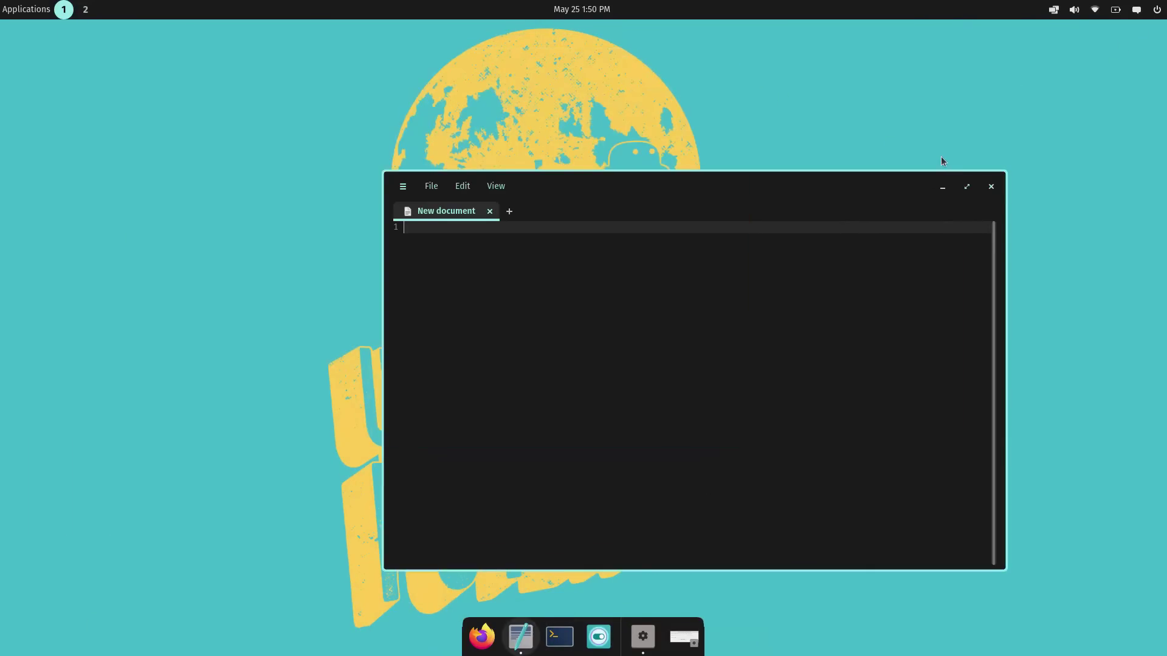
pyautogui.click(991, 188)
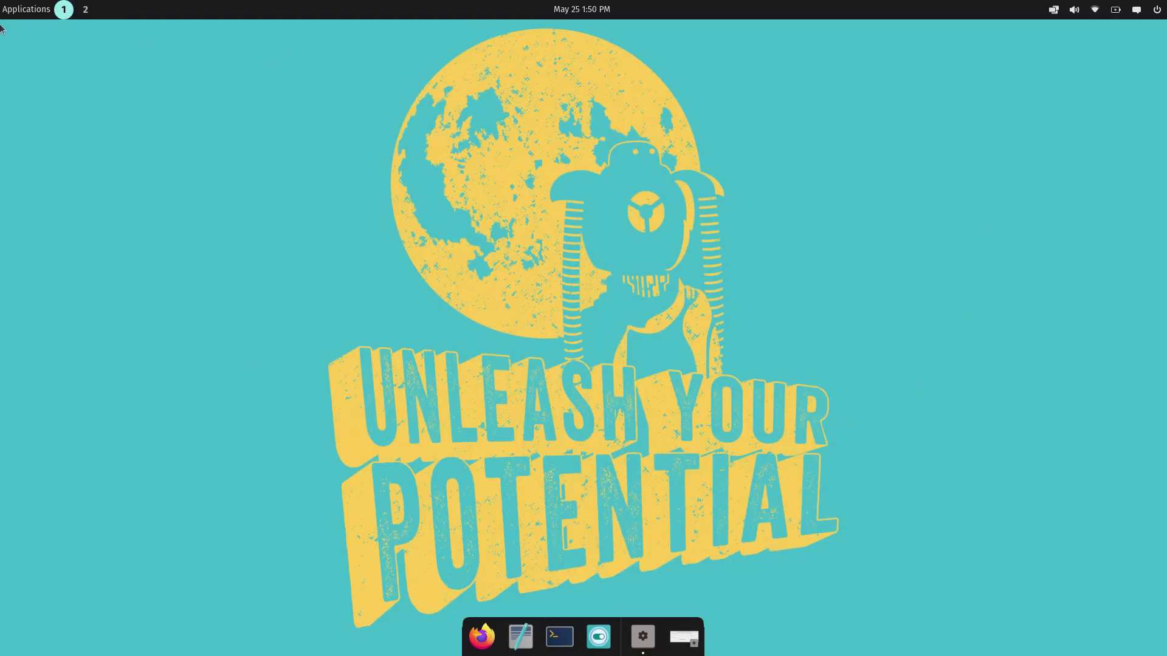
pyautogui.click(18, 8)
pyautogui.click(62, 124)
pyautogui.click(86, 9)
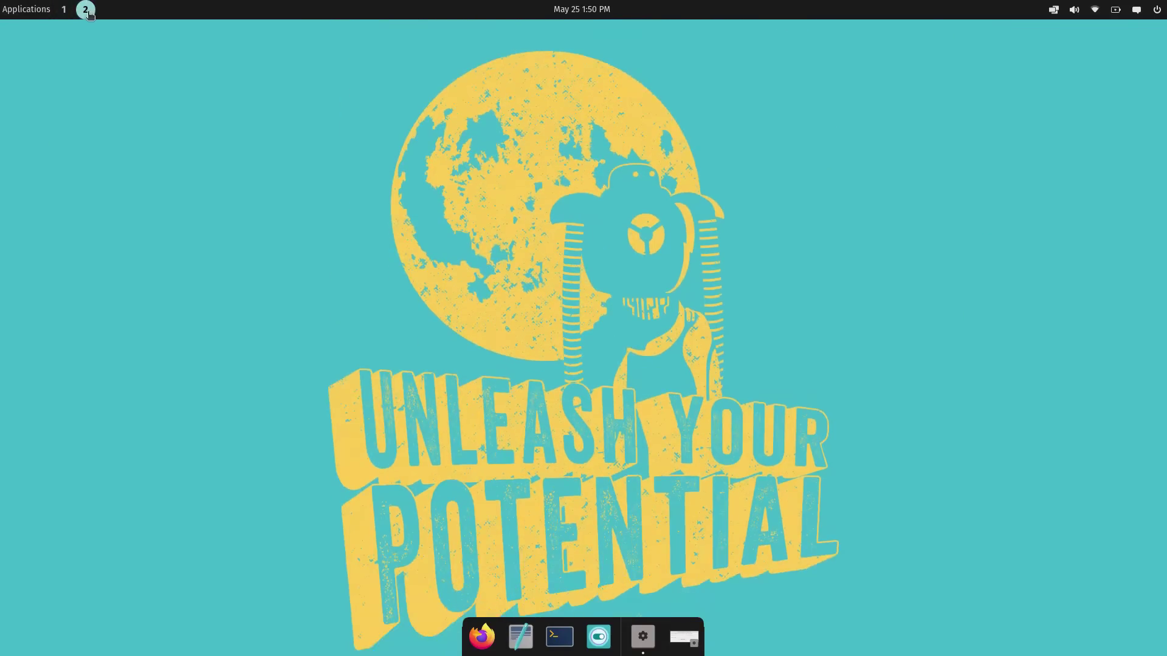
pyautogui.click(63, 9)
pyautogui.click(86, 9)
pyautogui.click(64, 10)
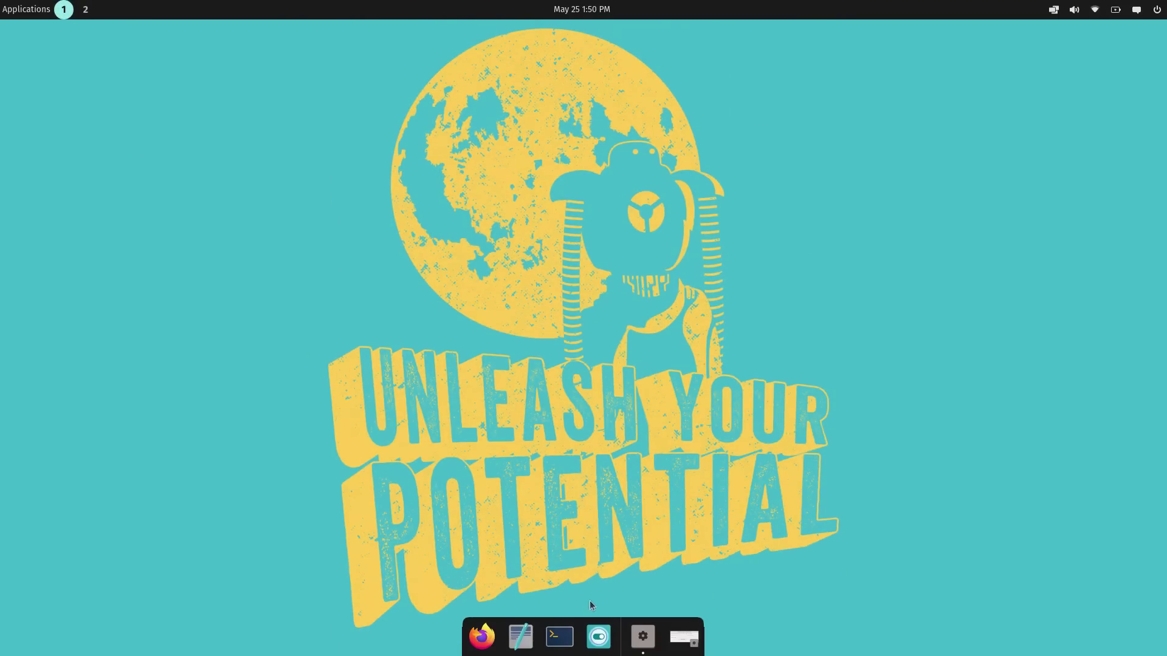
pyautogui.click(559, 637)
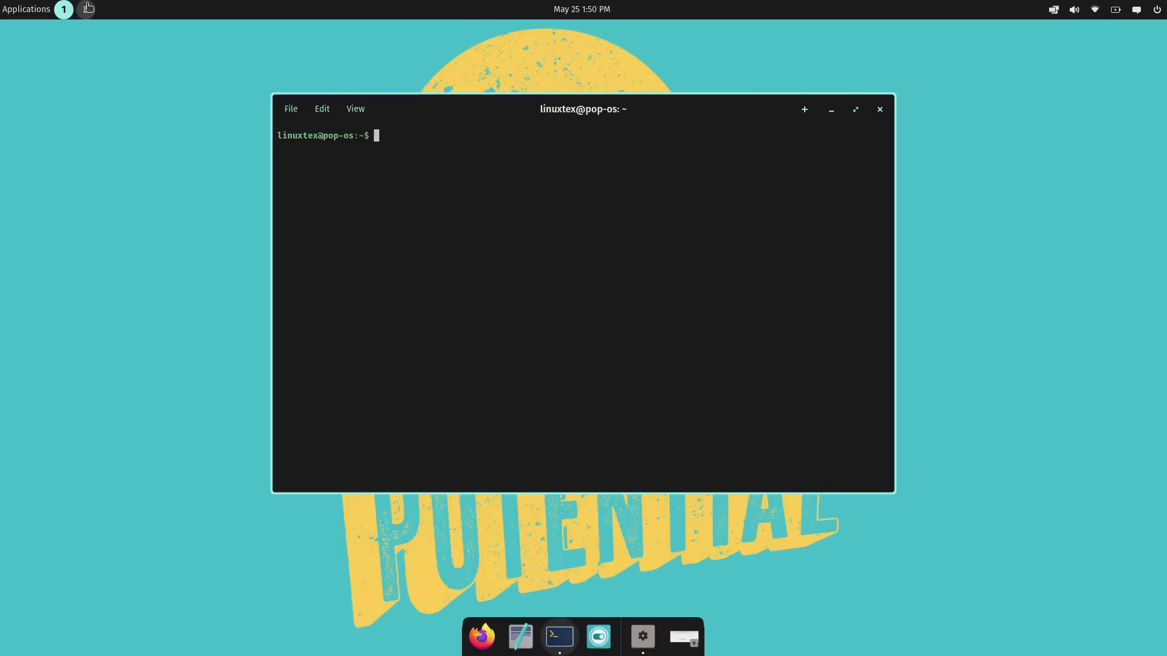
pyautogui.click(880, 110)
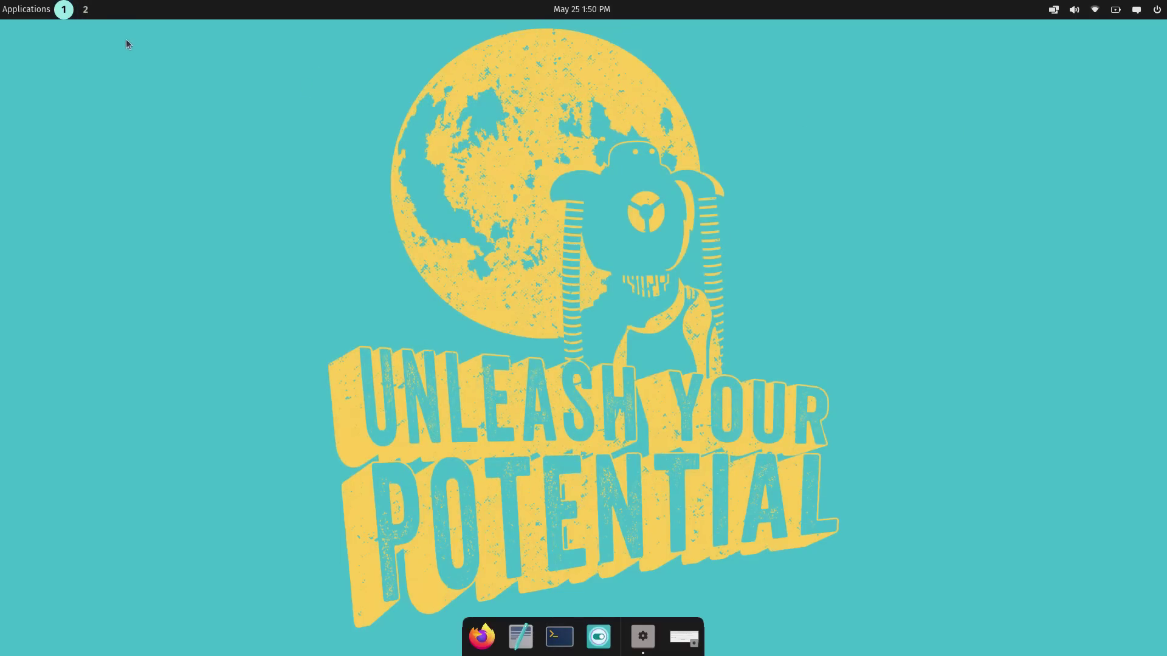
pyautogui.click(95, 12)
pyautogui.click(559, 636)
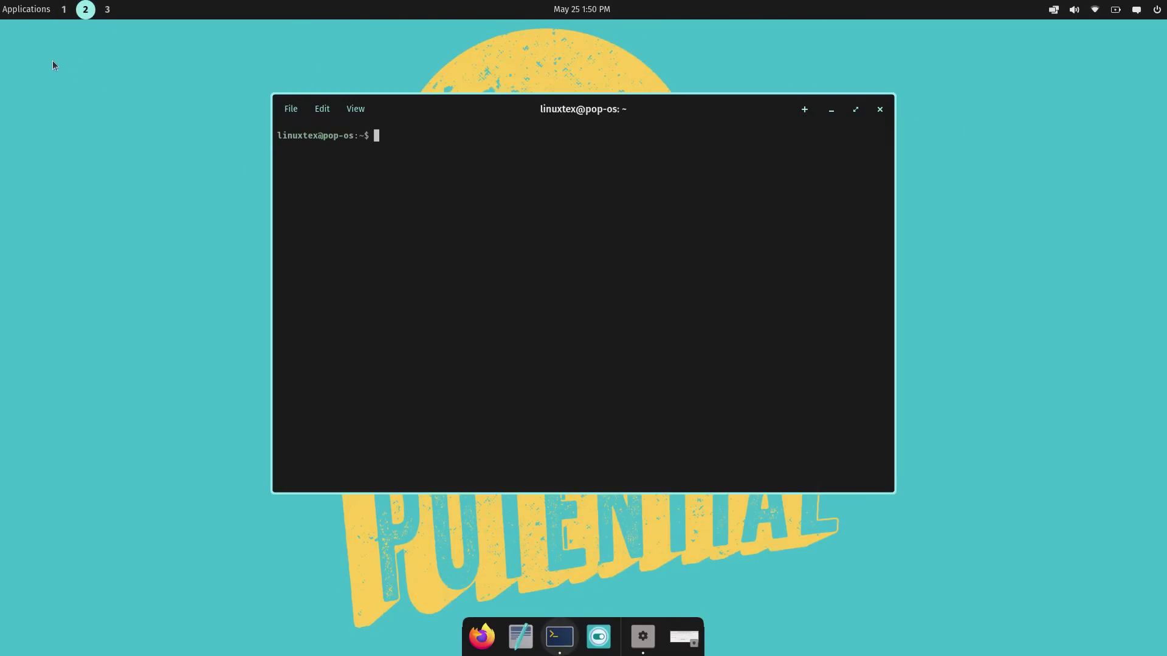
pyautogui.click(107, 12)
pyautogui.press('super')
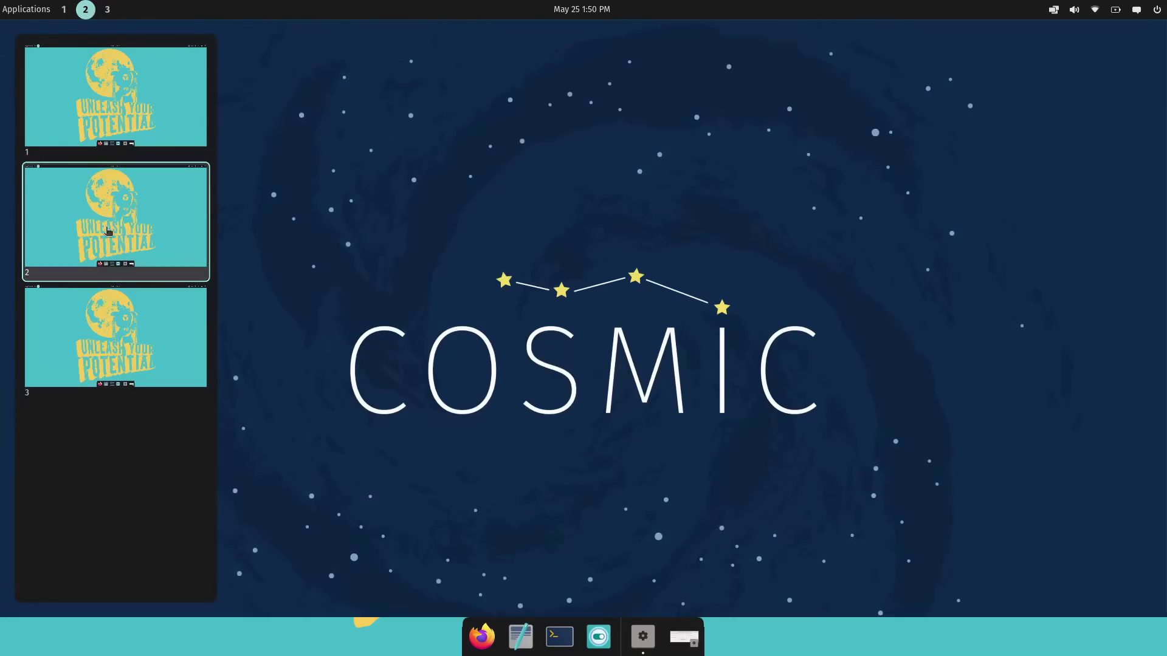
pyautogui.click(99, 73)
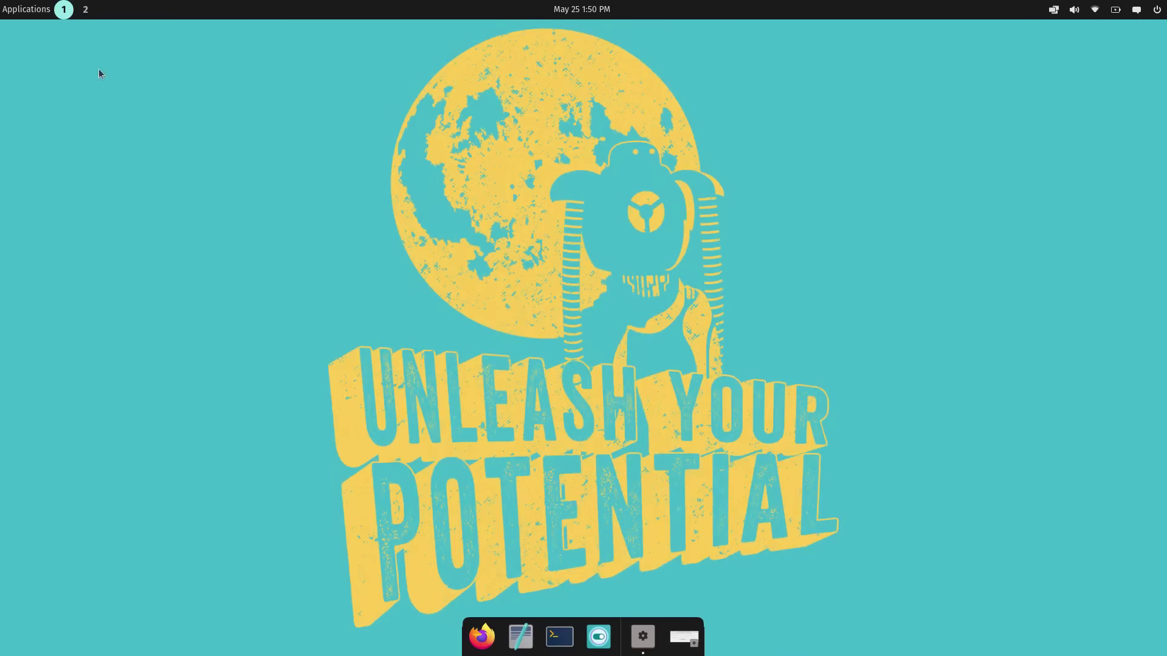
pyautogui.click(63, 10)
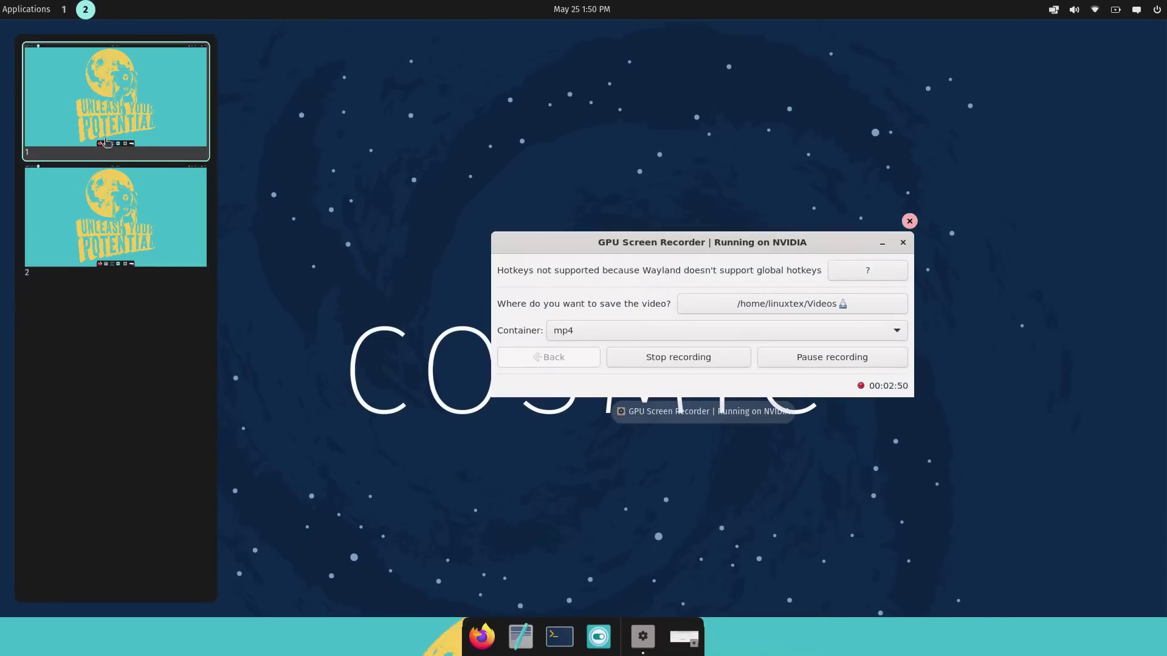
pyautogui.click(116, 152)
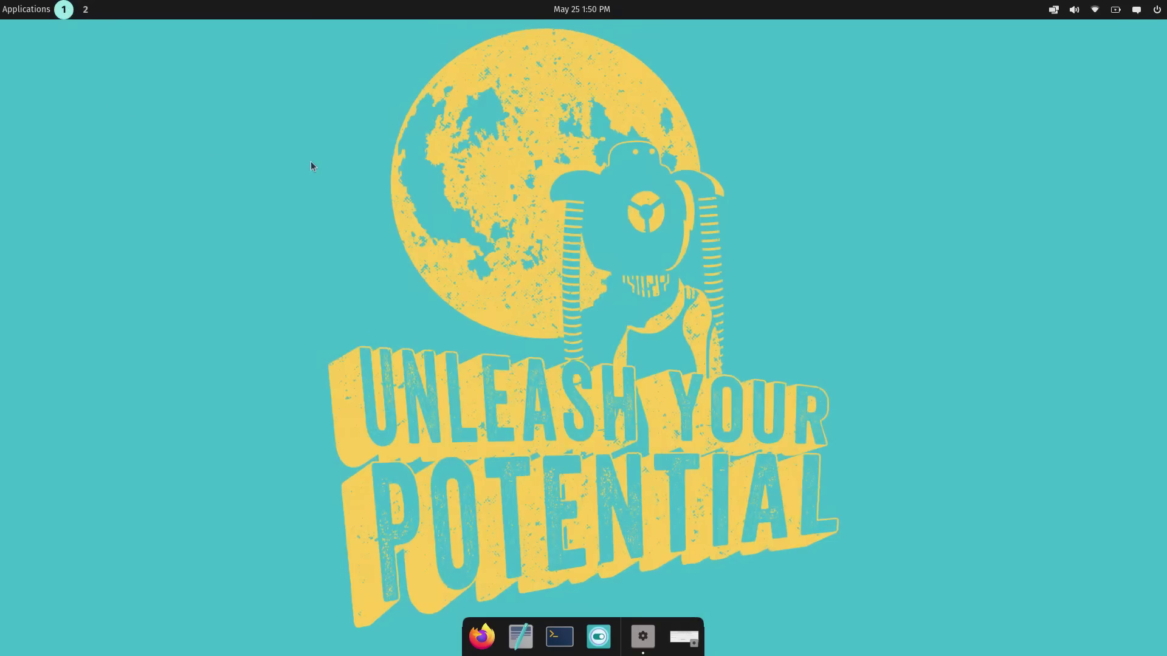
# Flip the calendar to June 2024 and back to May, then open the tiling menu.
pyautogui.click(582, 9)
pyautogui.click(649, 42)
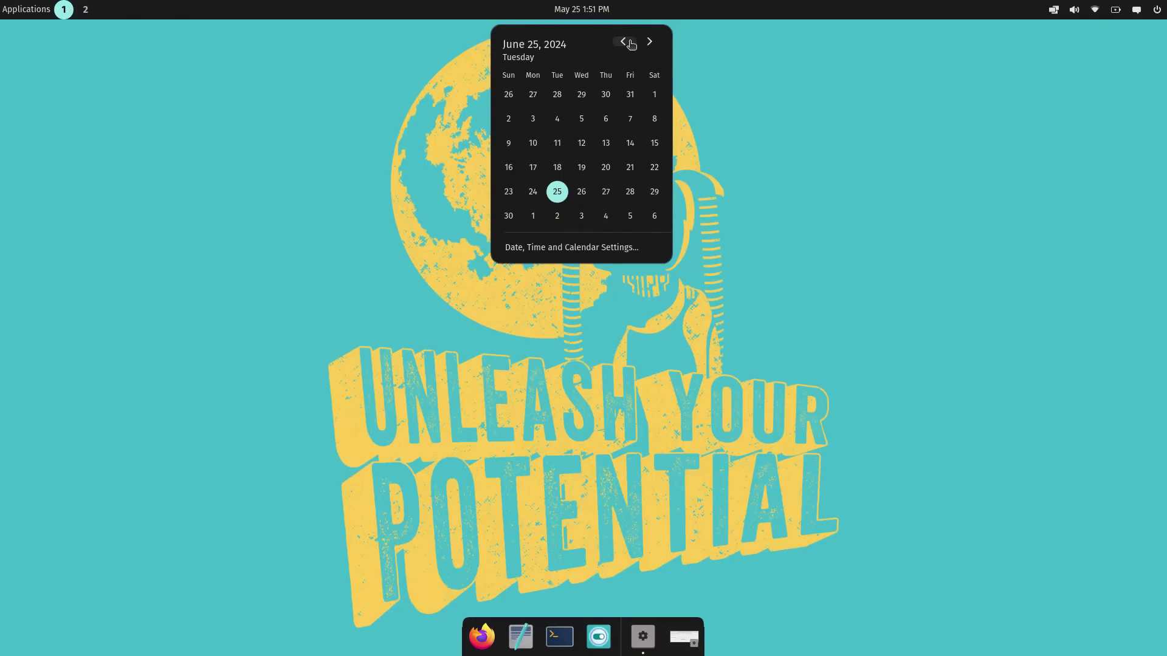
pyautogui.click(623, 41)
pyautogui.click(692, 45)
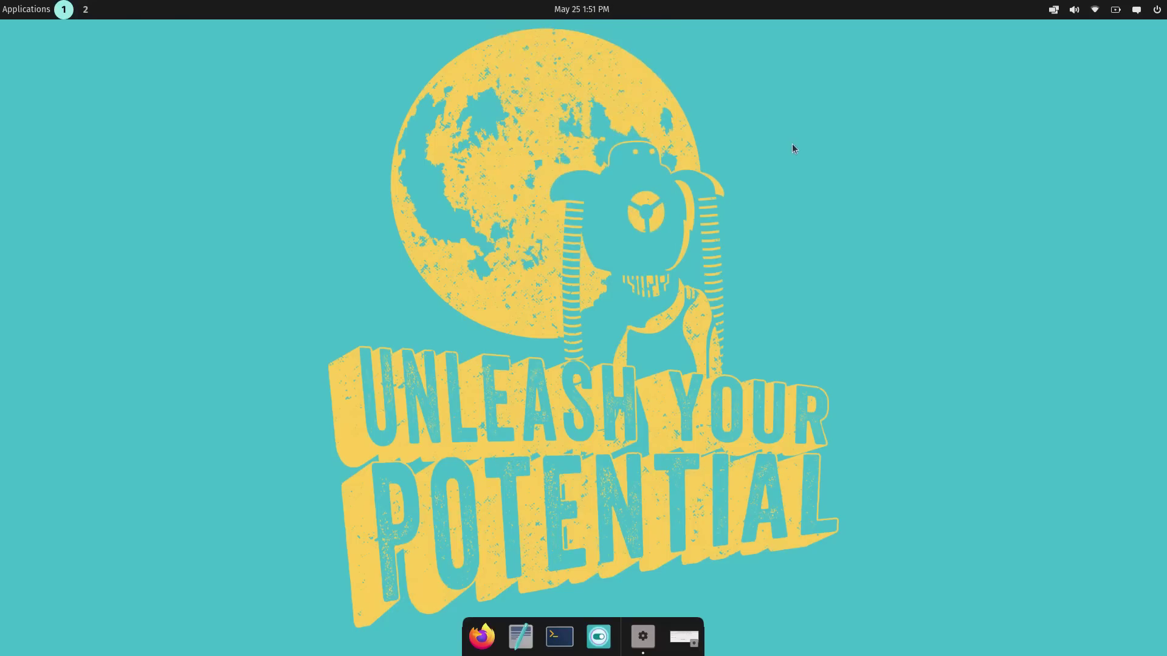
pyautogui.click(1054, 11)
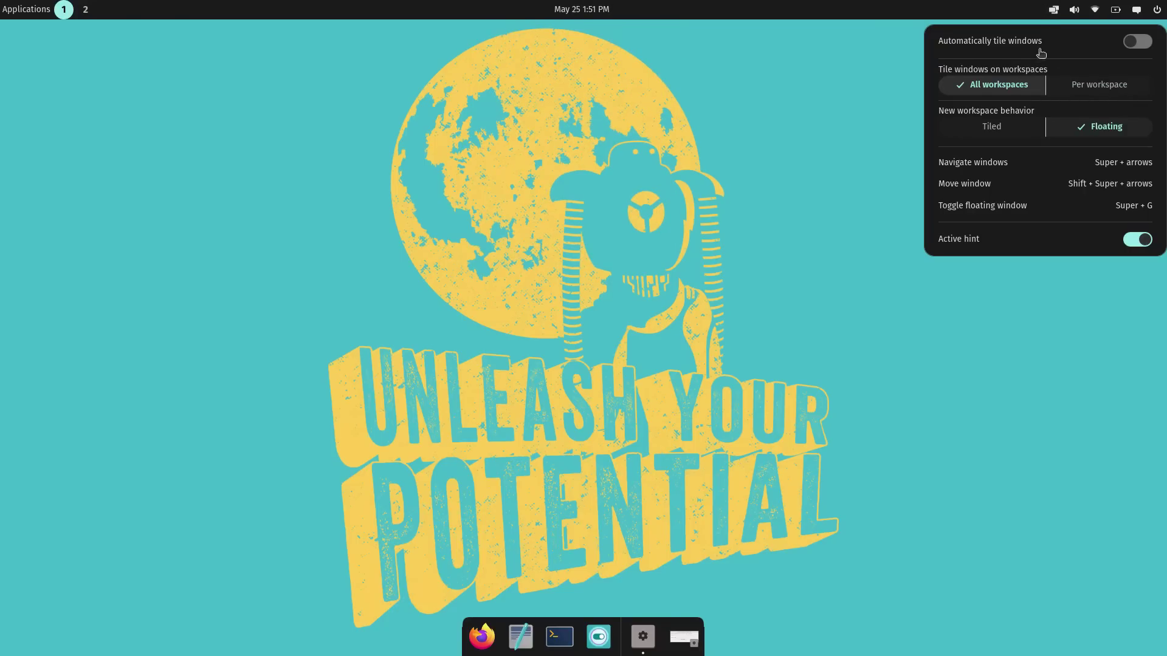
# Set output volume to 48%, keep the microphone at 100%, and expand Output devices.
pyautogui.click(1074, 9)
pyautogui.moveTo(1071, 41); pyautogui.dragTo(1034, 46)
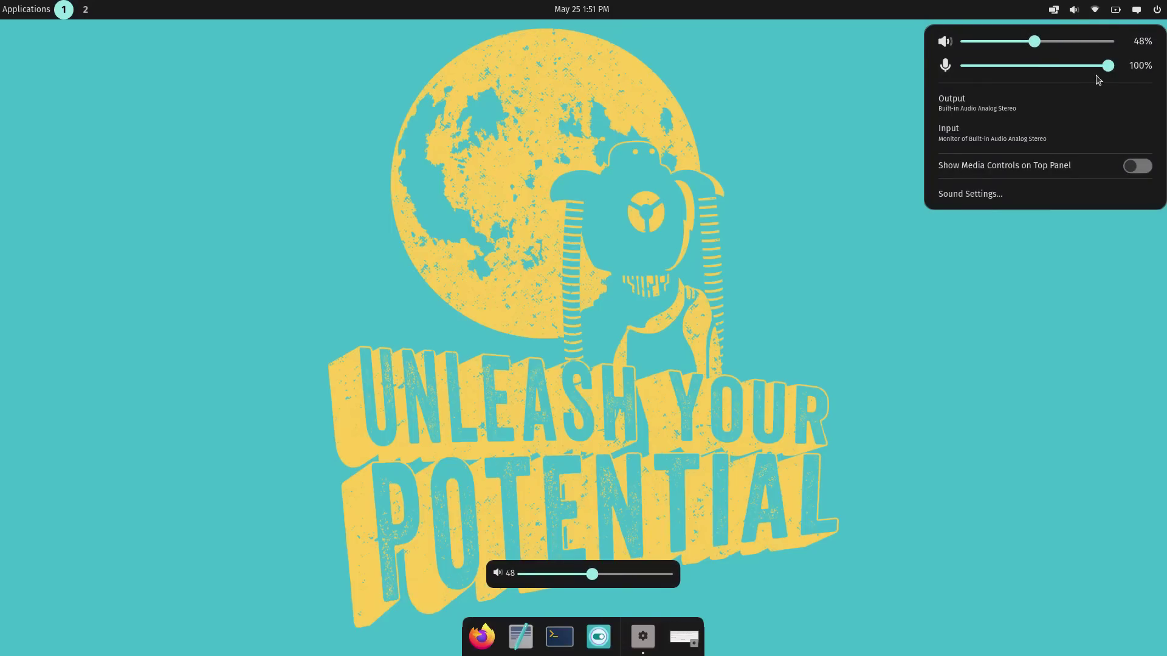
pyautogui.moveTo(1107, 65)
pyautogui.mouseDown()
pyautogui.moveTo(1060, 66)
pyautogui.moveTo(1108, 67)
pyautogui.mouseUp()
pyautogui.click(986, 110)
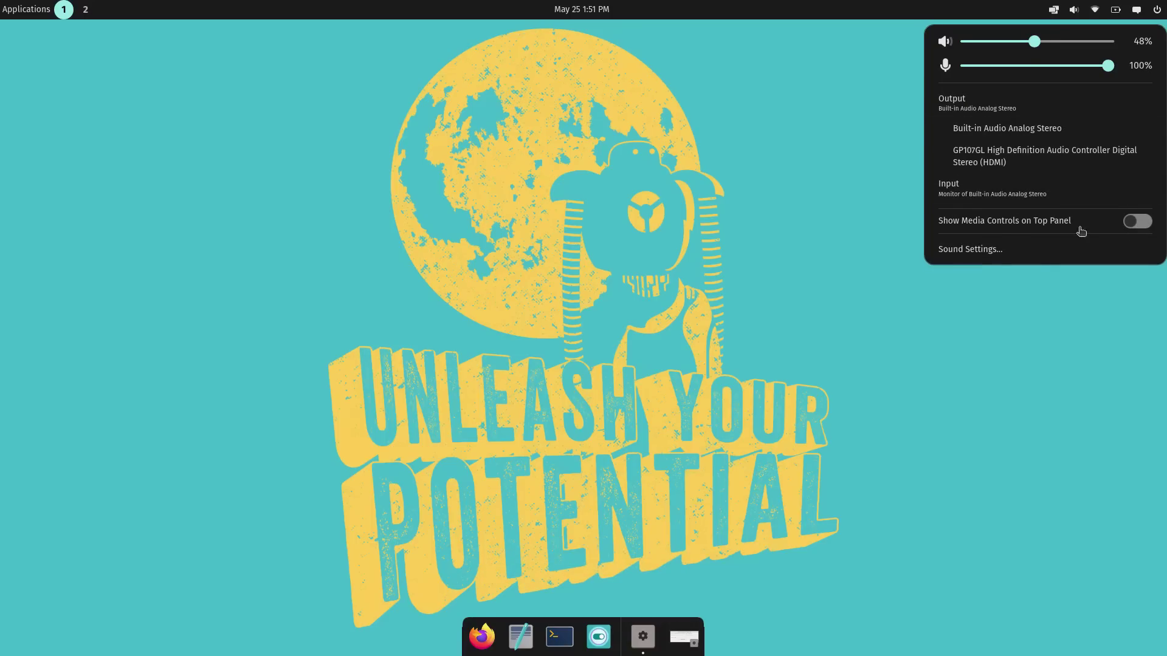
# Close the sound menu and look over the network panel, Wi-Fi list and network settings.
pyautogui.click(1060, 352)
pyautogui.click(1093, 10)
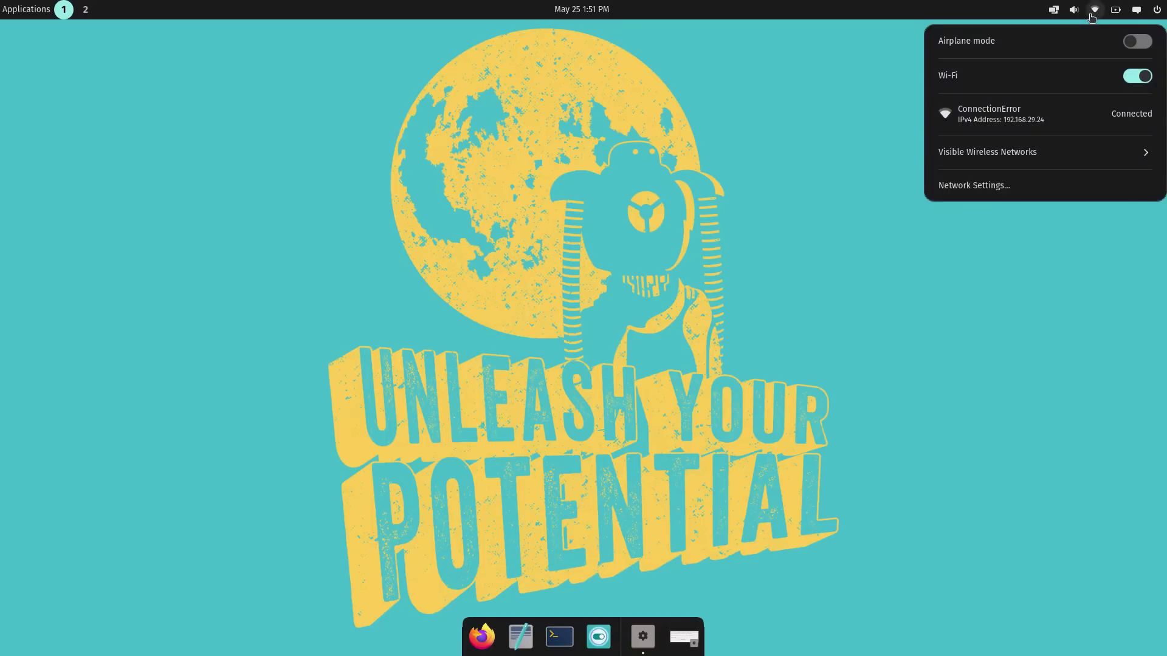
pyautogui.click(1100, 159)
pyautogui.click(1087, 158)
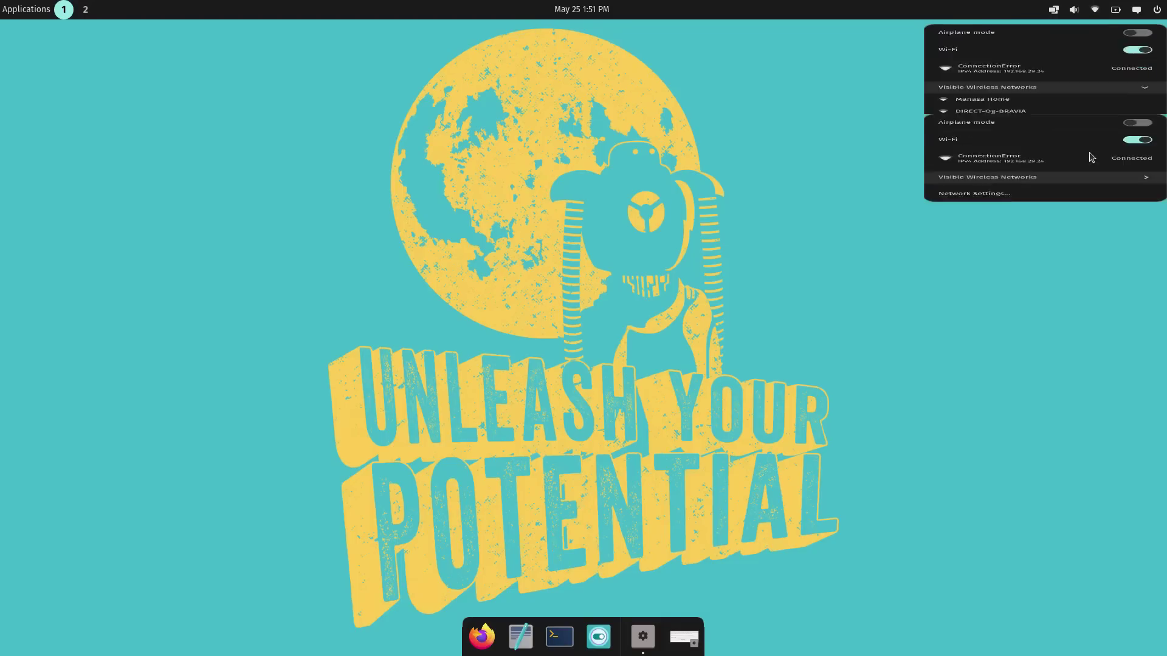
pyautogui.click(972, 185)
pyautogui.click(879, 110)
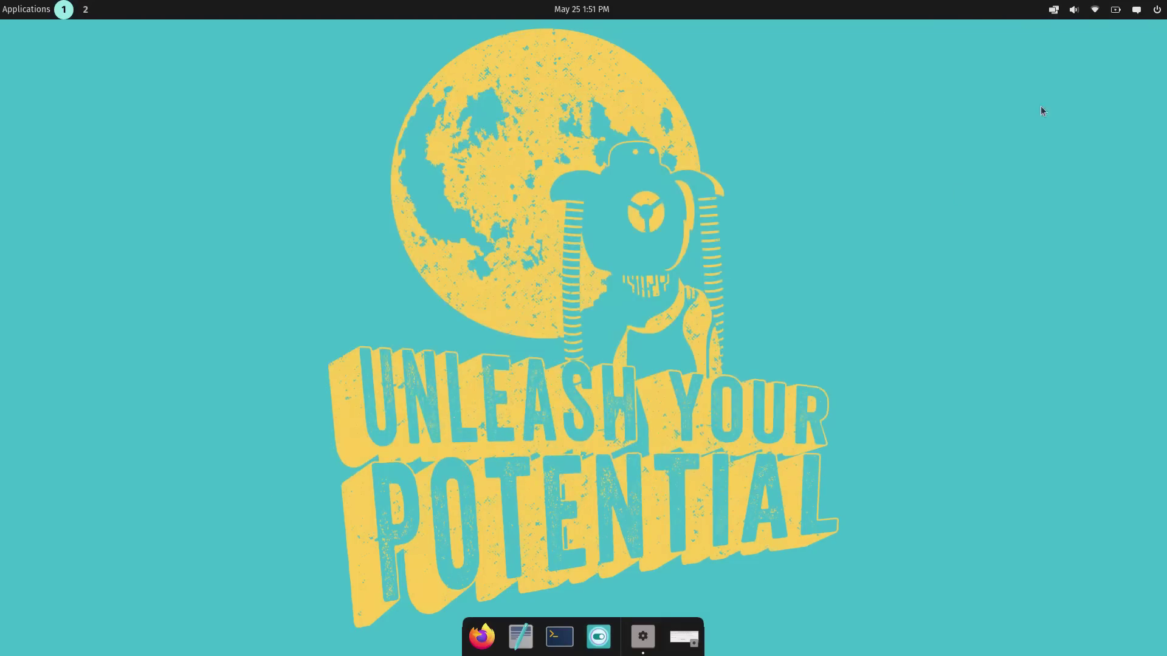
pyautogui.click(1094, 9)
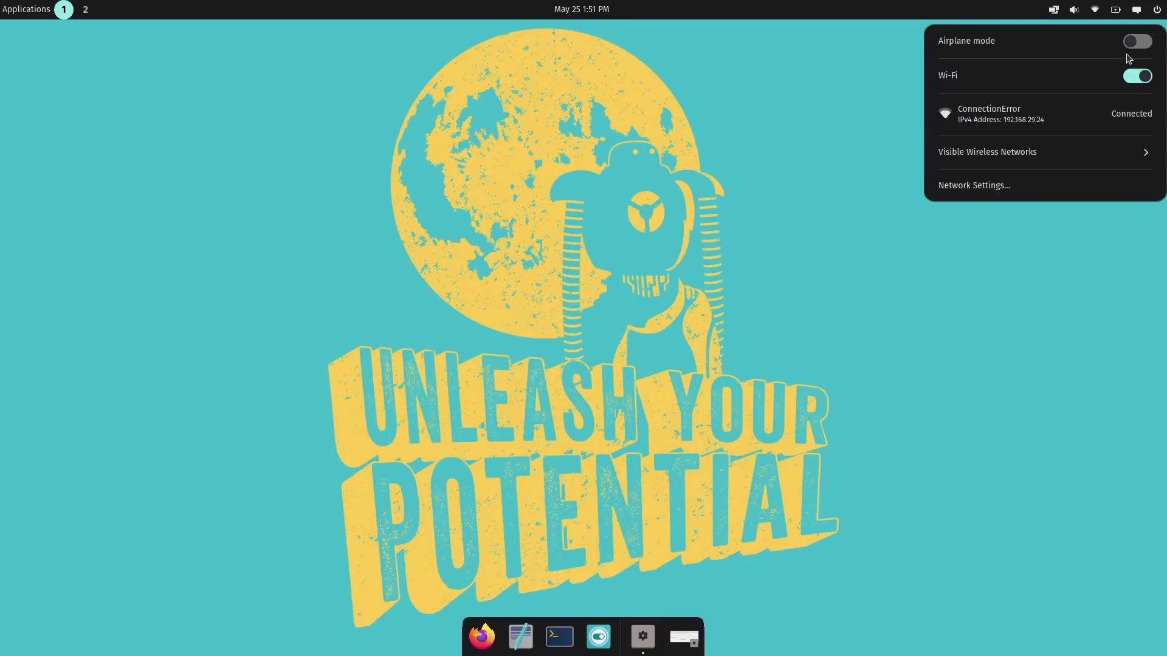
pyautogui.click(1142, 116)
# In the battery applet choose High Performance, leave the charge limit off, and set brightness to 46%.
pyautogui.click(1115, 17)
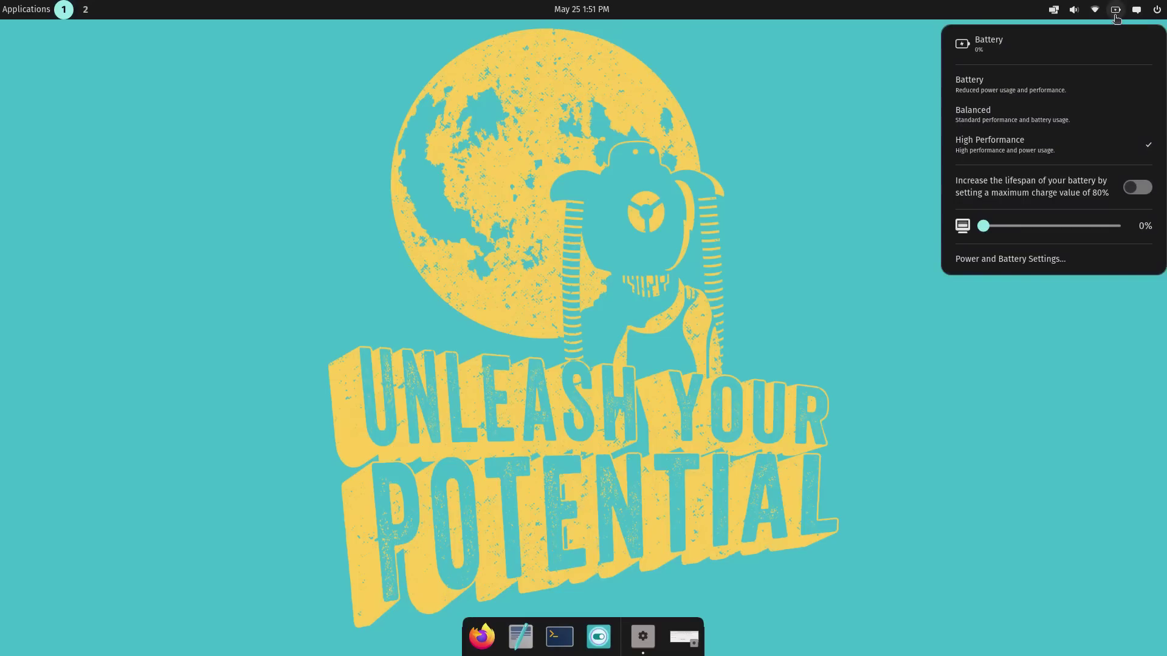
pyautogui.click(1022, 118)
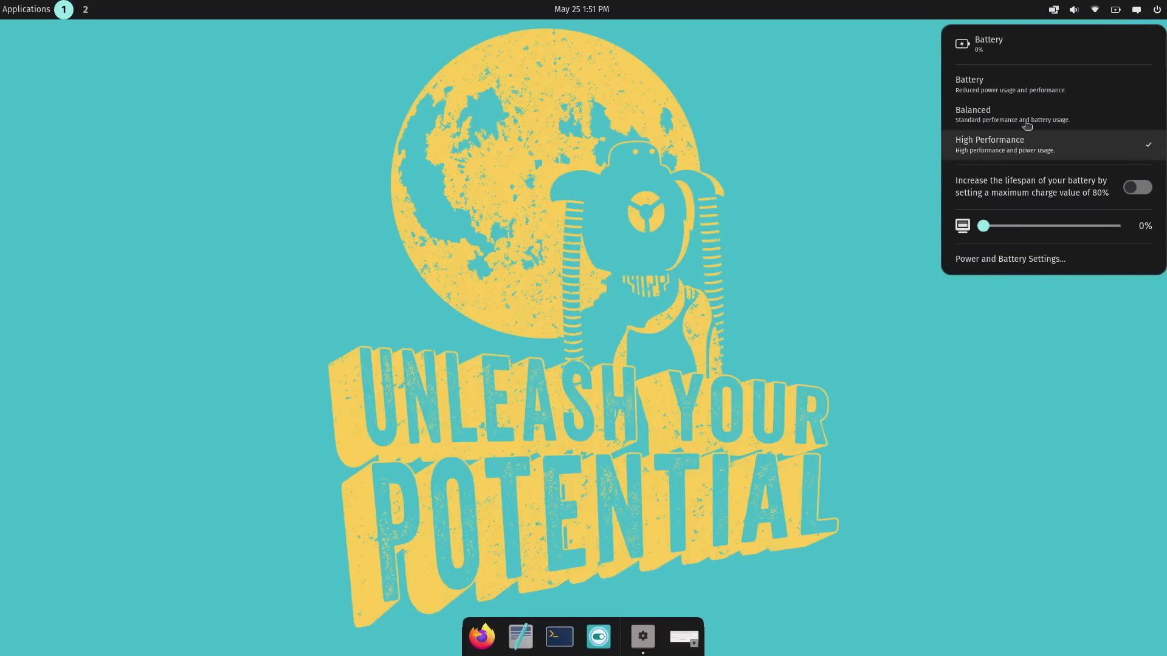
pyautogui.click(1034, 146)
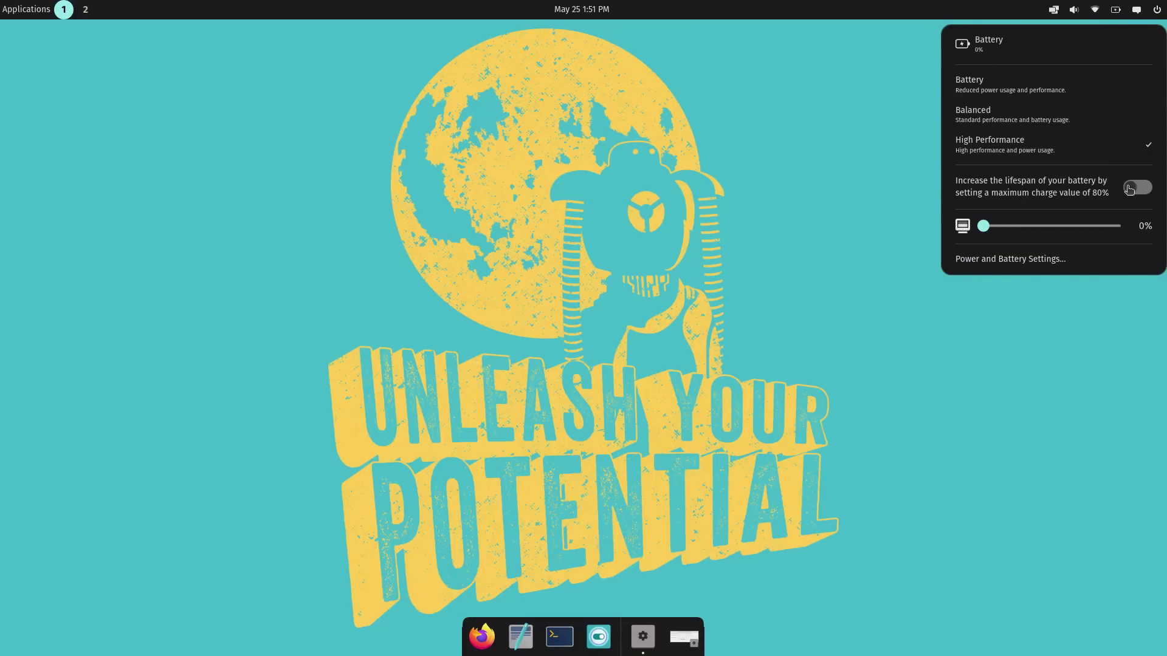
pyautogui.click(1132, 188)
pyautogui.click(1135, 187)
pyautogui.moveTo(983, 225)
pyautogui.mouseDown()
pyautogui.moveTo(1009, 233)
pyautogui.moveTo(994, 228)
pyautogui.mouseUp()
pyautogui.click(937, 233)
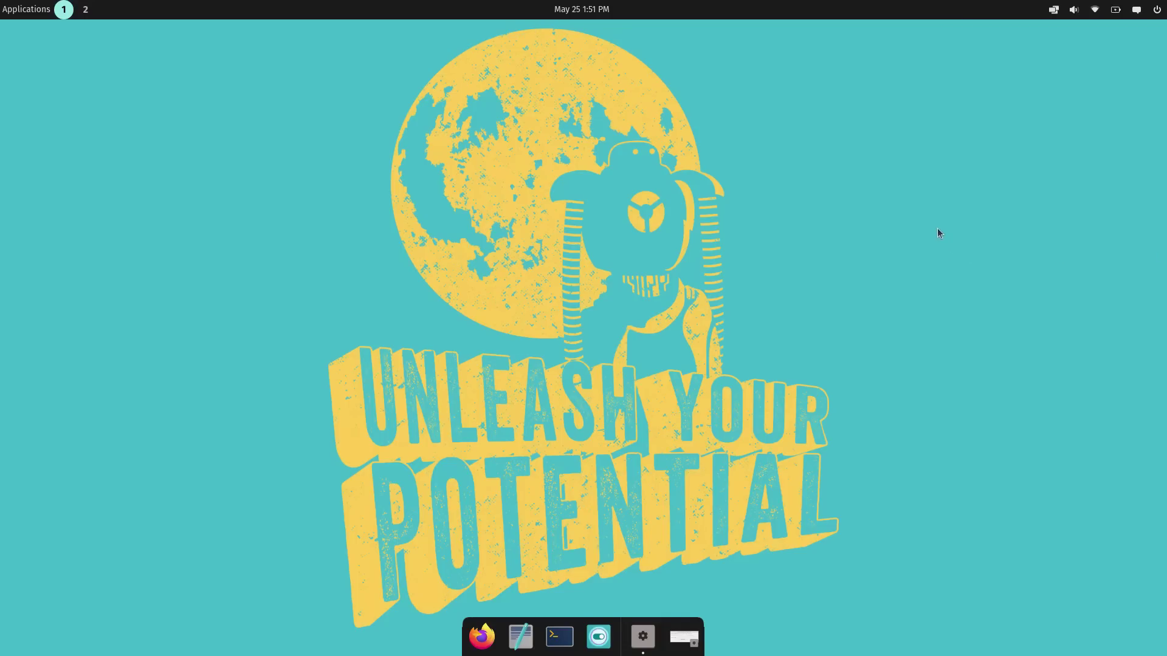
pyautogui.click(1116, 11)
pyautogui.moveTo(1119, 229); pyautogui.dragTo(992, 234)
# Launch COSMIC Files by searching 'fi' in the launcher.
pyautogui.press('Escape')
pyautogui.press('super')
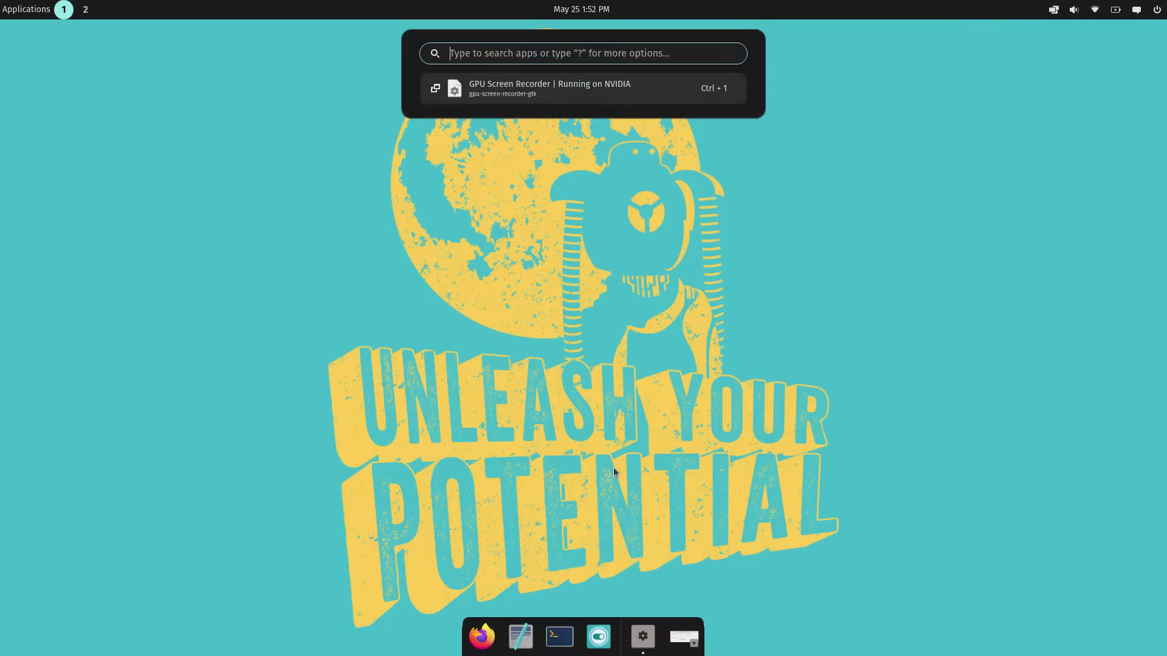
pyautogui.write('fil')
pyautogui.press('Return')
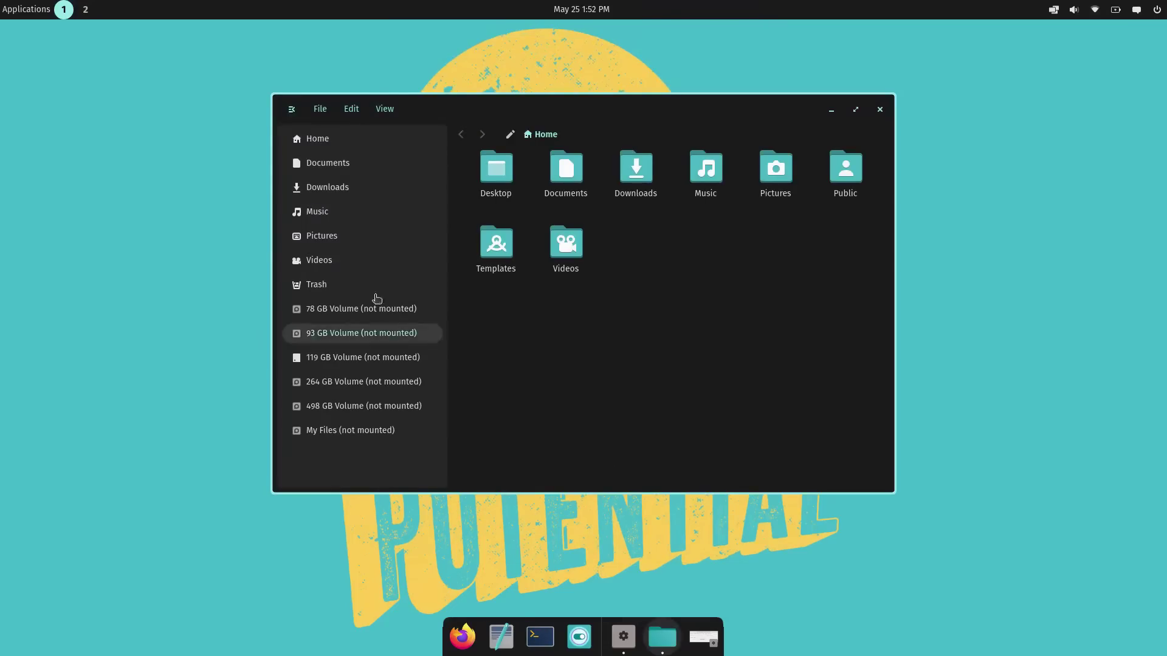
# Visit Downloads, Home and Documents from the sidebar, then select several Home folders.
pyautogui.click(334, 187)
pyautogui.click(317, 139)
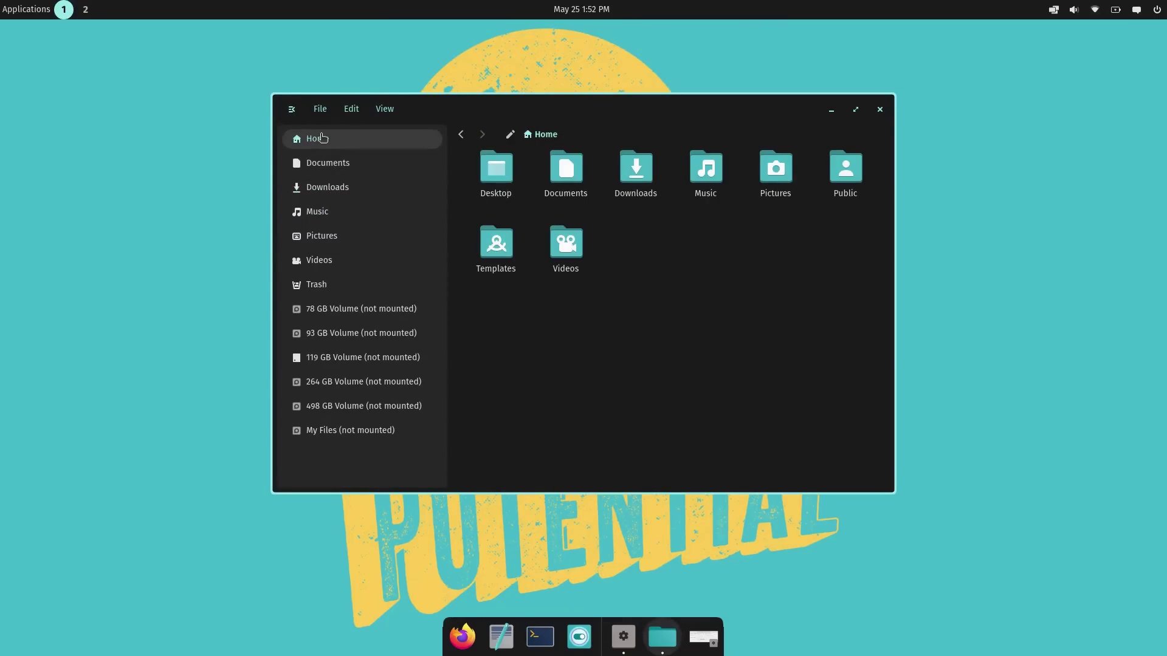
pyautogui.click(328, 163)
pyautogui.click(307, 192)
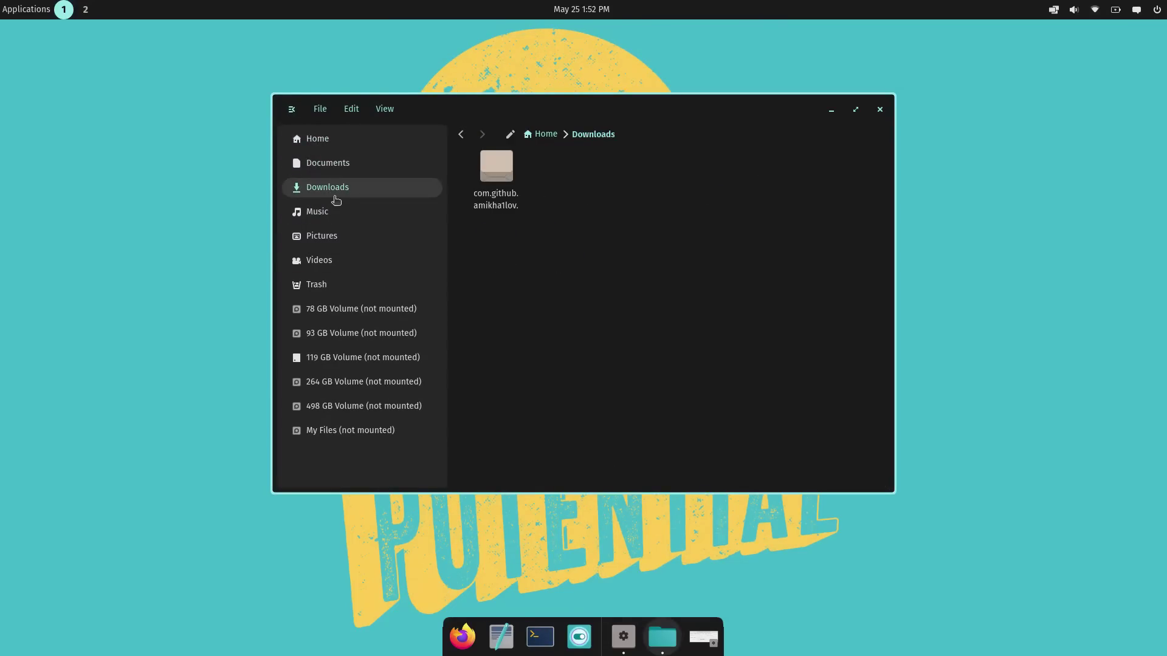
pyautogui.click(334, 142)
pyautogui.click(619, 182)
pyautogui.click(708, 179)
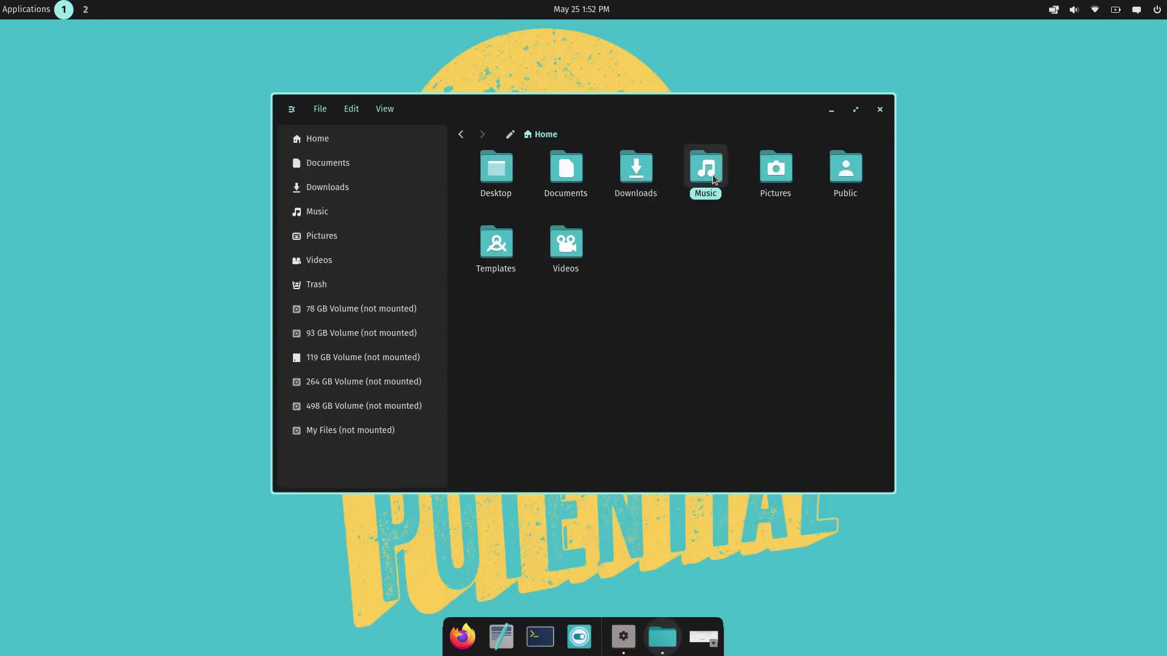
pyautogui.click(790, 181)
pyautogui.click(851, 186)
# Open the Public and Templates folders, return to Home each time, and nudge the window.
pyautogui.doubleClick(855, 192)
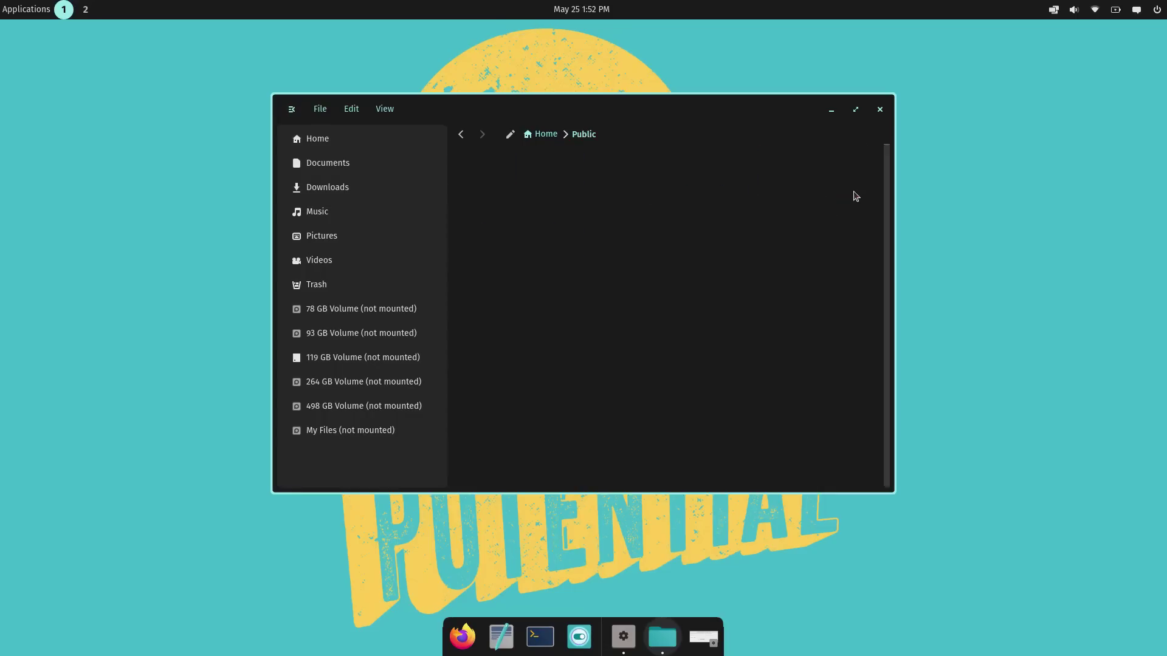
pyautogui.click(546, 134)
pyautogui.click(504, 243)
pyautogui.doubleClick(505, 243)
pyautogui.click(542, 135)
pyautogui.click(566, 173)
pyautogui.click(636, 174)
pyautogui.moveTo(850, 113); pyautogui.dragTo(853, 114)
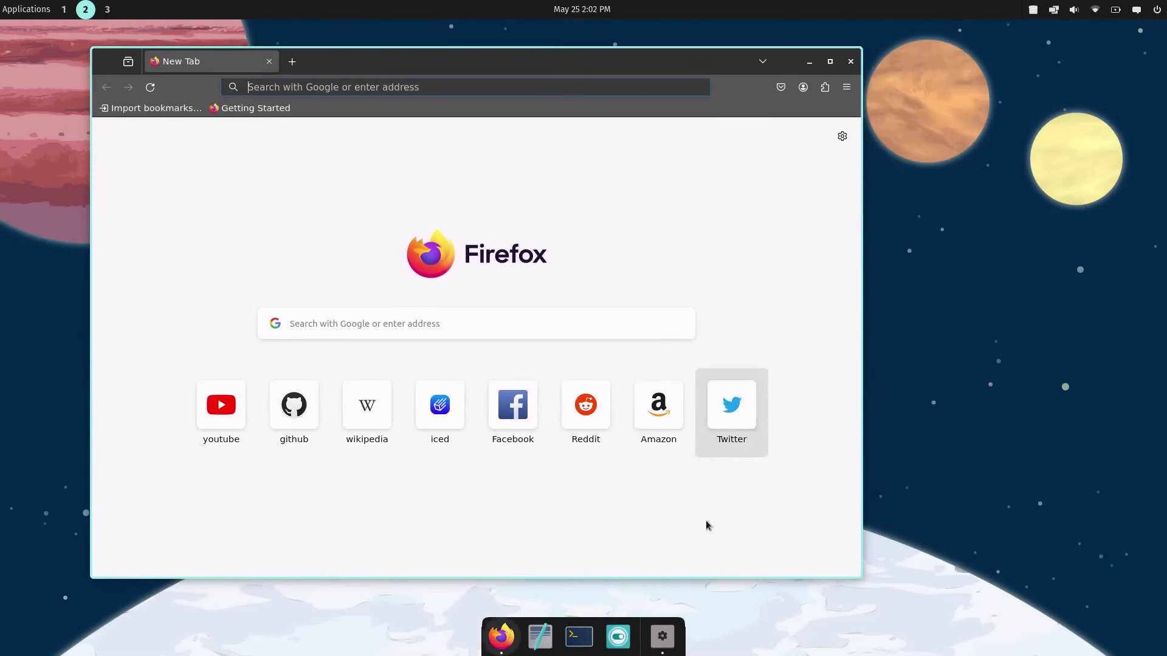
# Open a terminal from the dock and enable 'Automatically tile windows'.
pyautogui.click(579, 637)
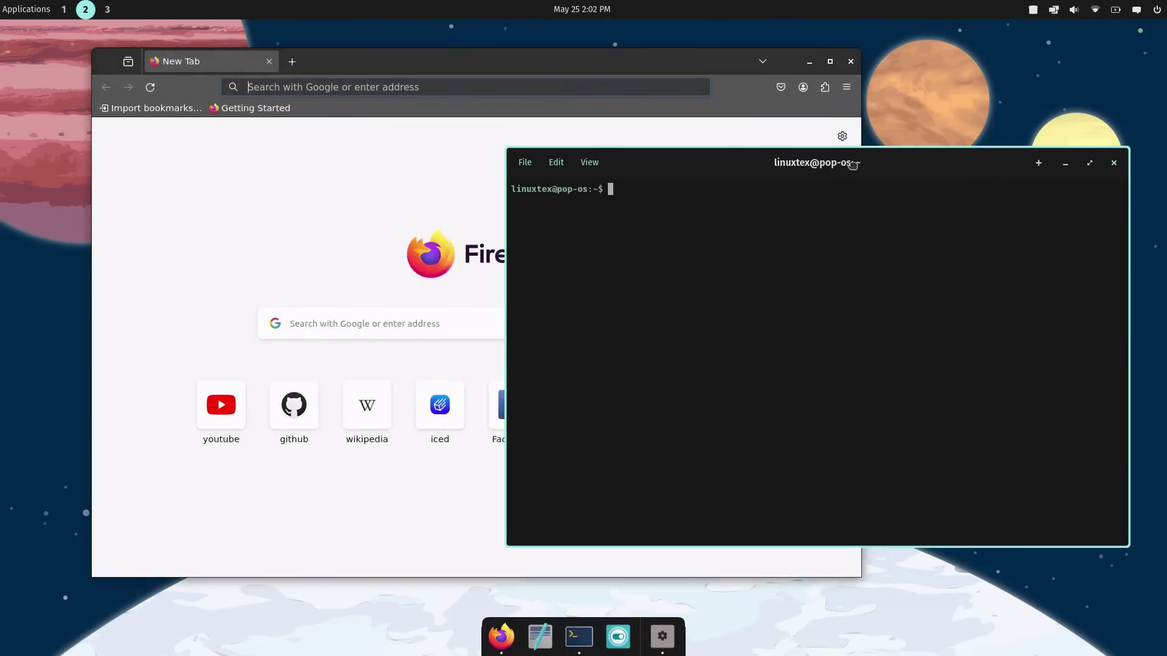
pyautogui.click(1054, 10)
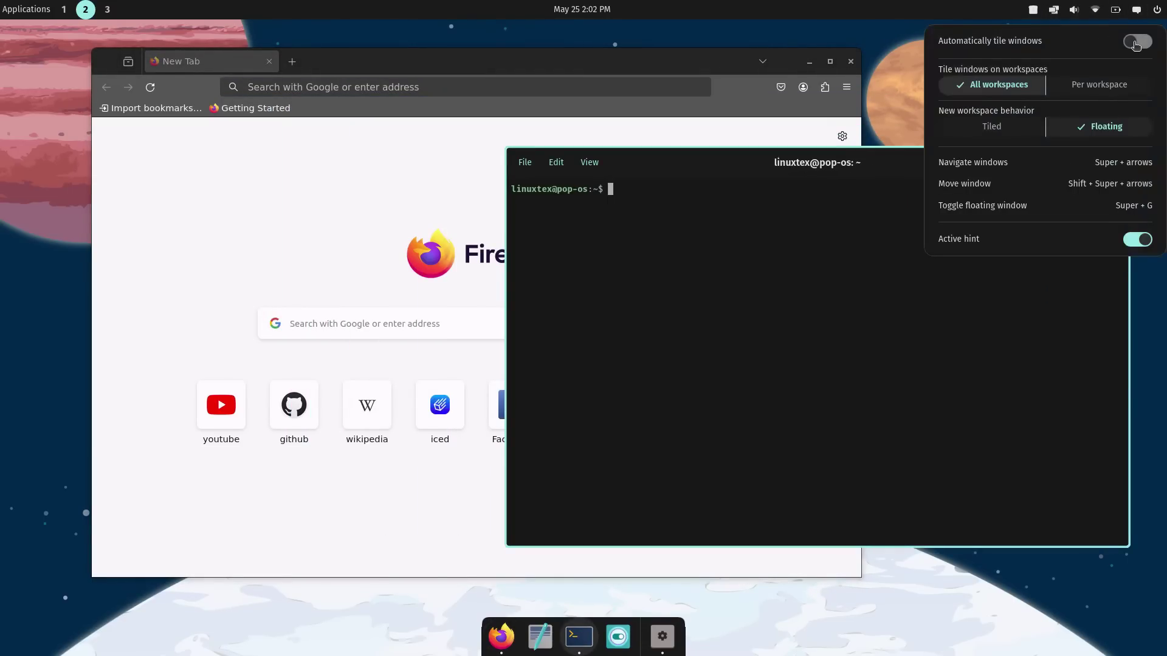
pyautogui.click(1056, 11)
pyautogui.click(1055, 11)
pyautogui.click(1136, 40)
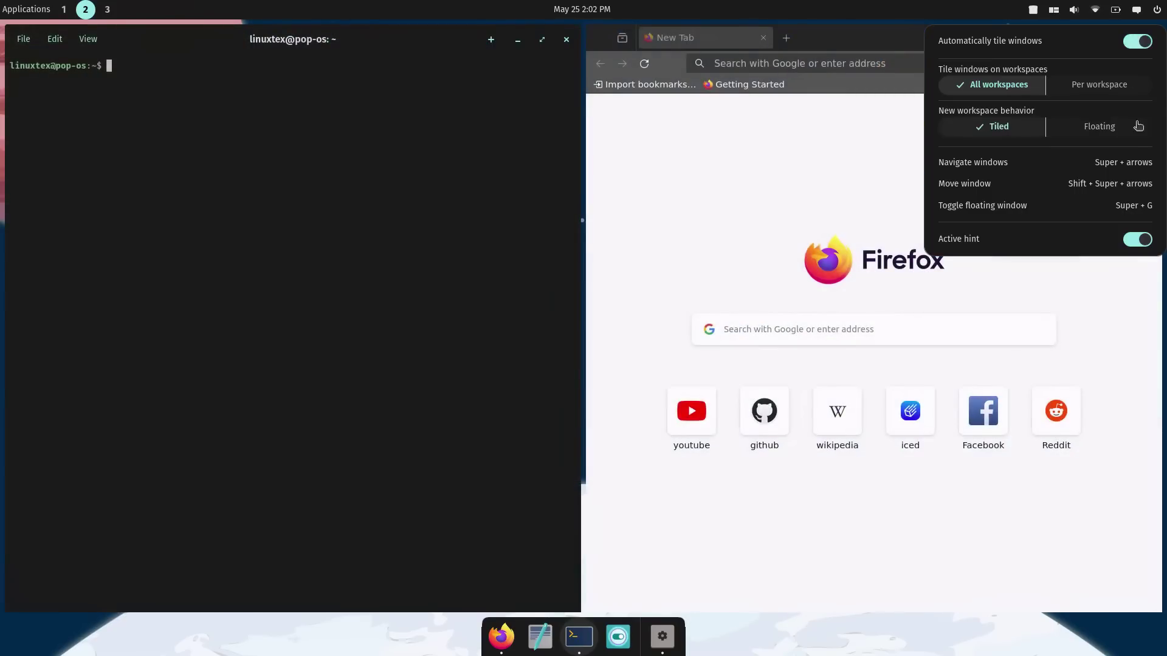
pyautogui.click(617, 162)
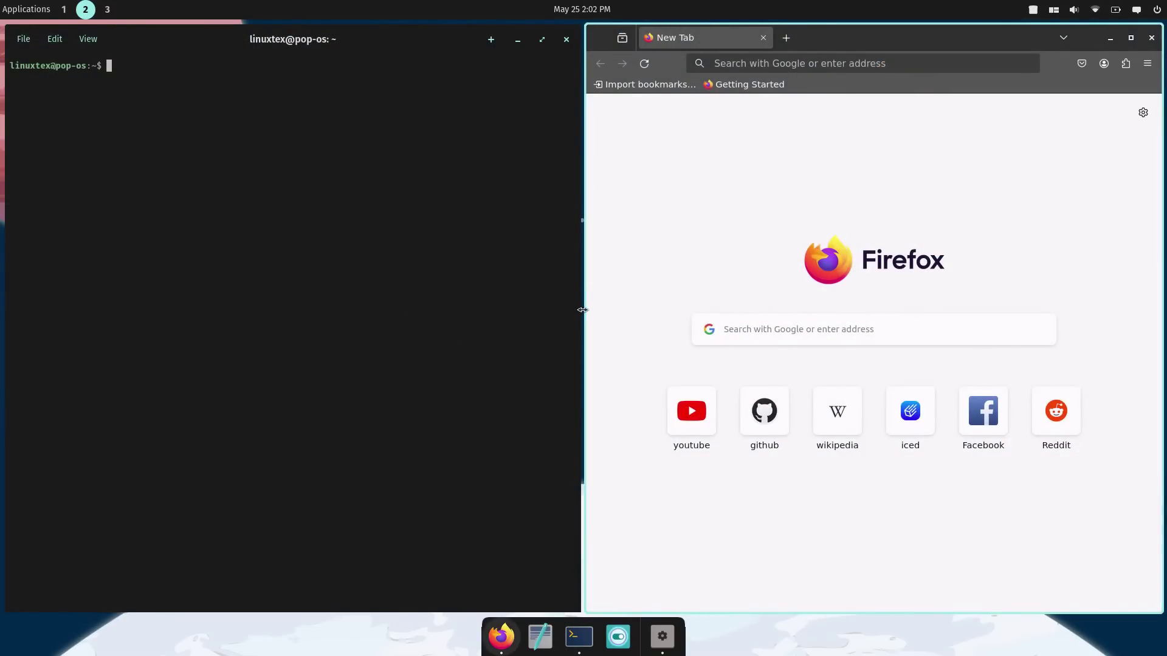
# Widen the terminal tile against Firefox and switch automatic tiling back on.
pyautogui.moveTo(582, 310); pyautogui.dragTo(772, 316)
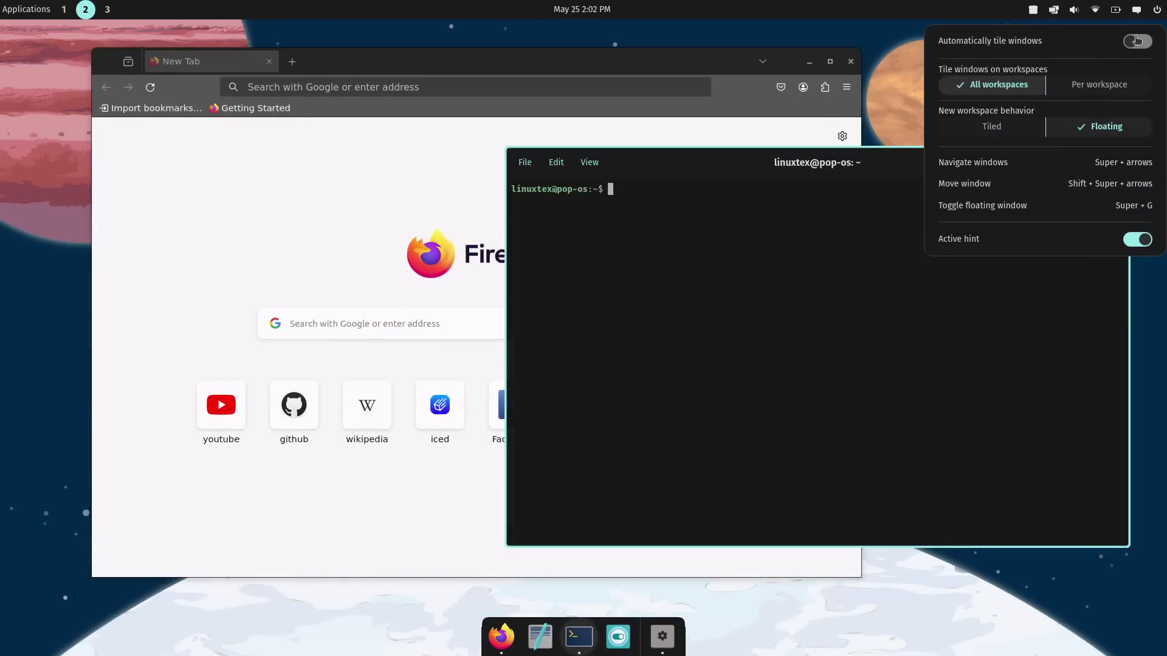
pyautogui.click(1137, 40)
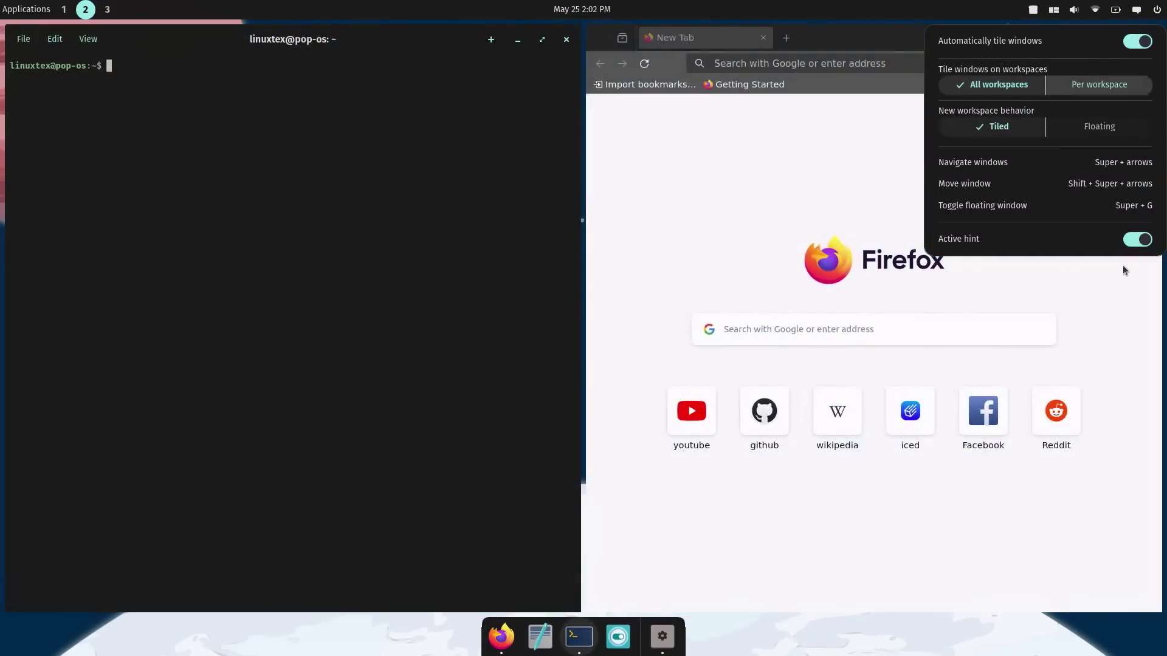
pyautogui.click(643, 155)
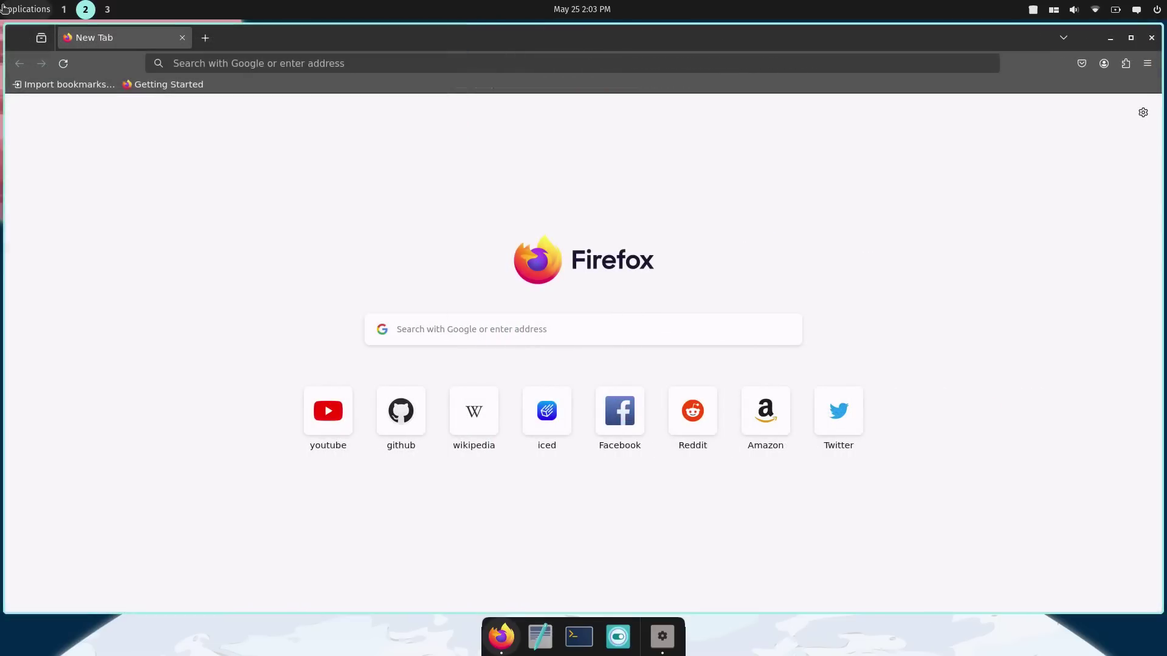
# Launch COSMIC Files beside Firefox, adjust the split, and tile a terminal between them.
pyautogui.click(3, 8)
pyautogui.write('file')
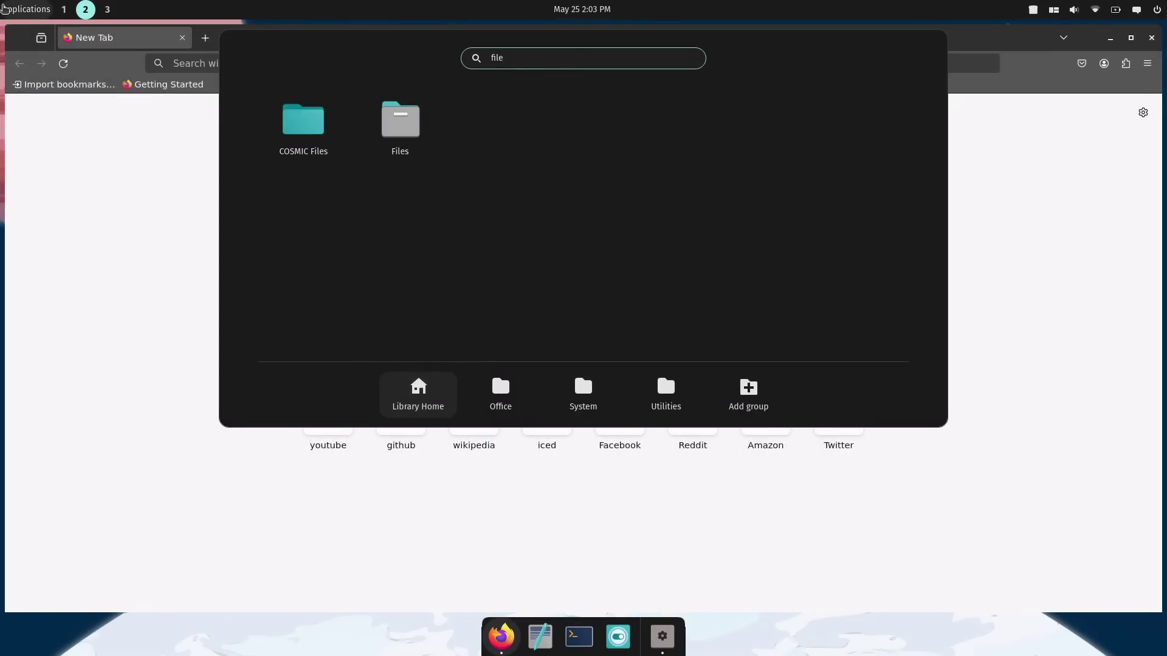
pyautogui.press('Return')
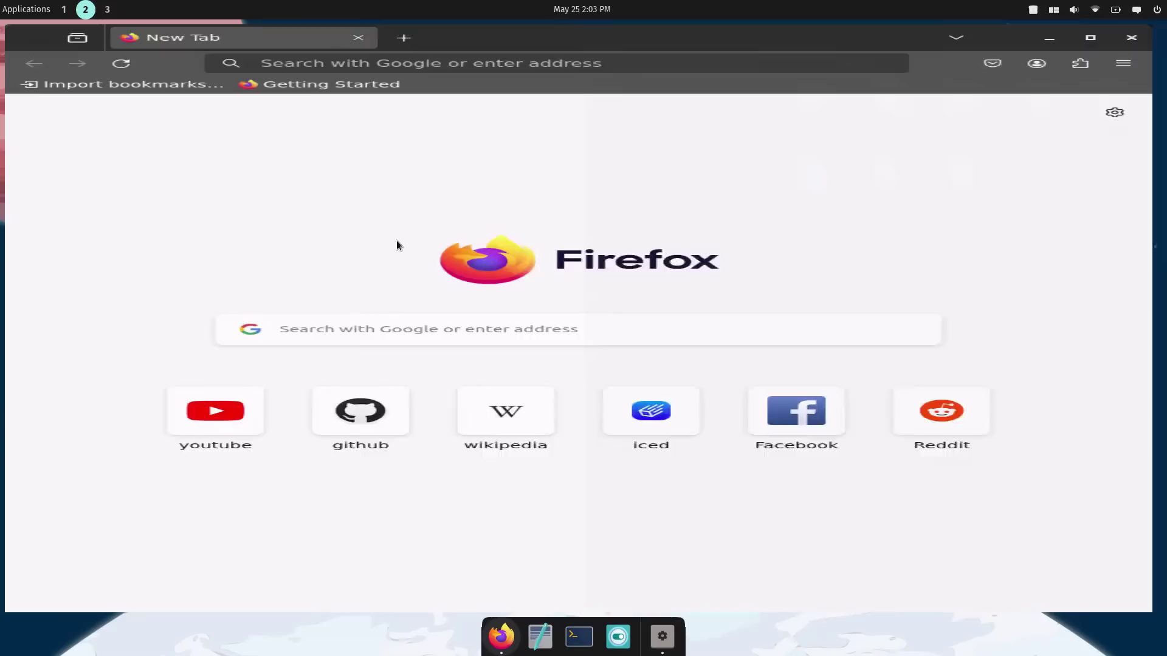
pyautogui.moveTo(580, 465); pyautogui.dragTo(709, 452)
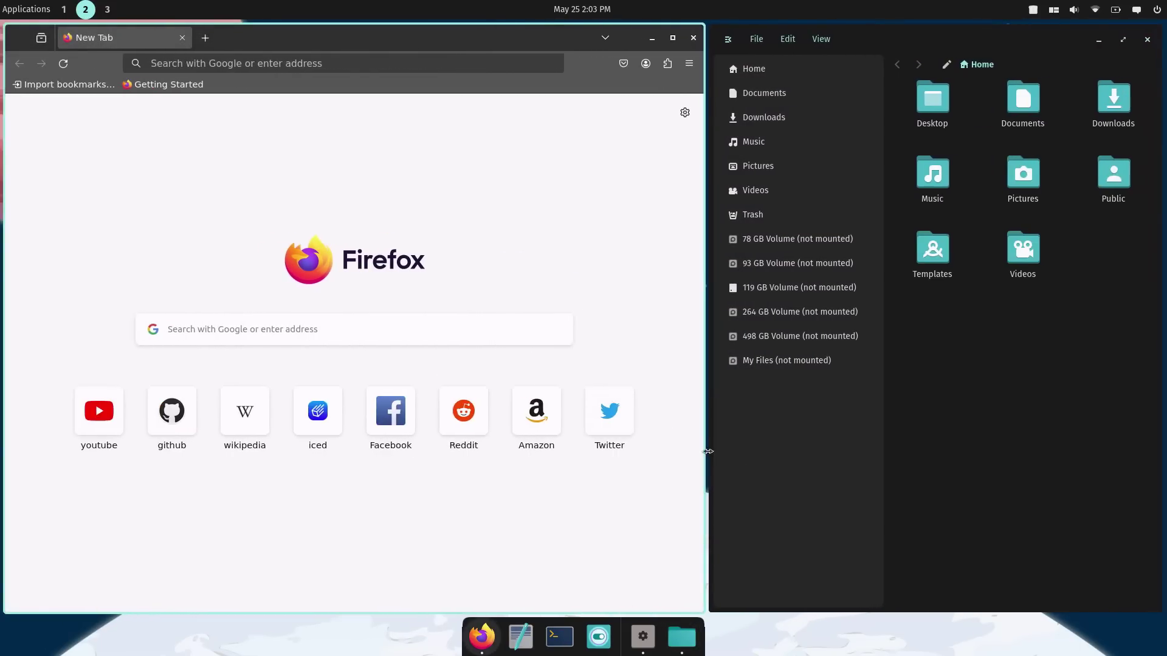
pyautogui.click(557, 634)
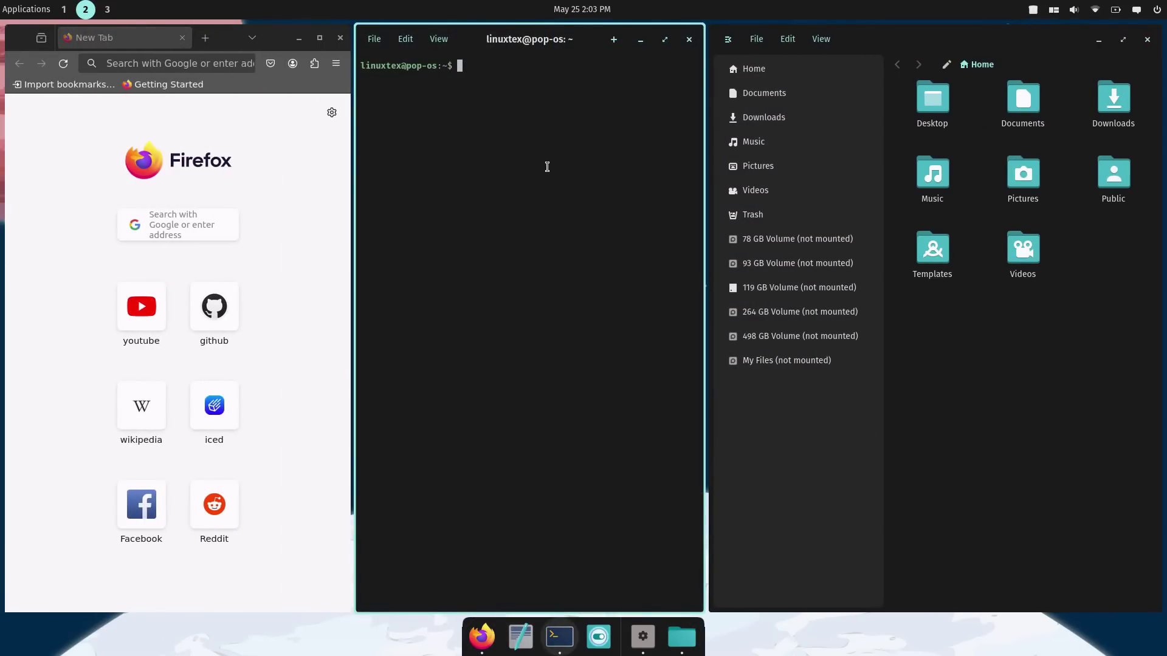
pyautogui.click(945, 396)
pyautogui.click(494, 36)
# Launch Transmission, resize the tiles, and turn 'Automatically tile windows' off.
pyautogui.click(24, 9)
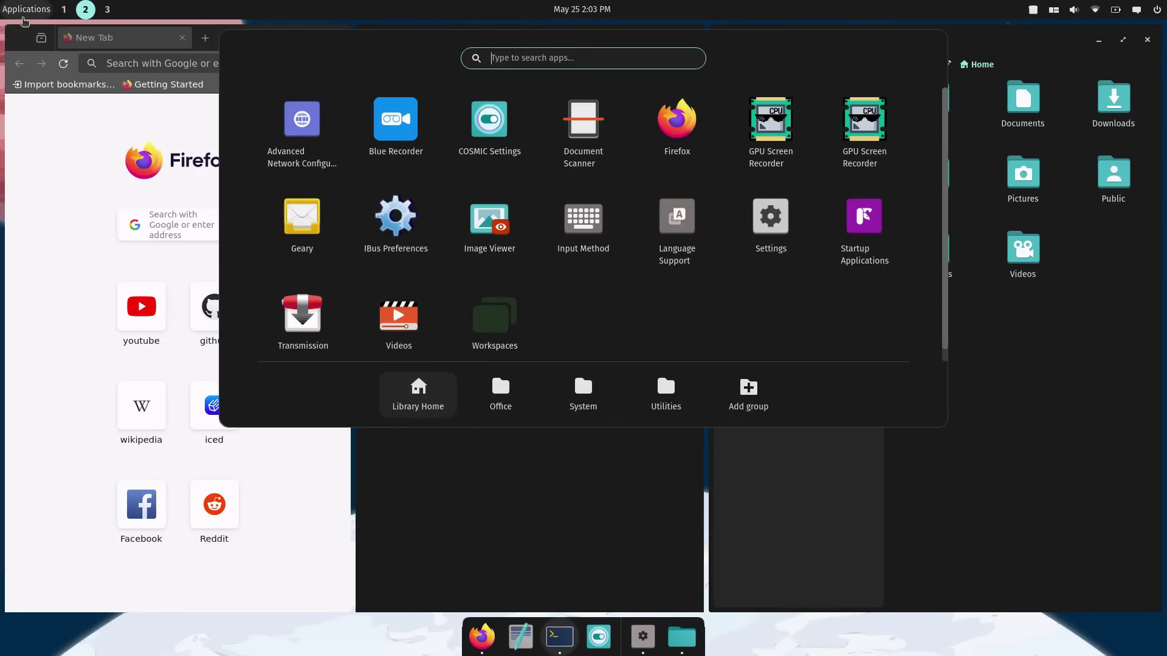
pyautogui.click(301, 311)
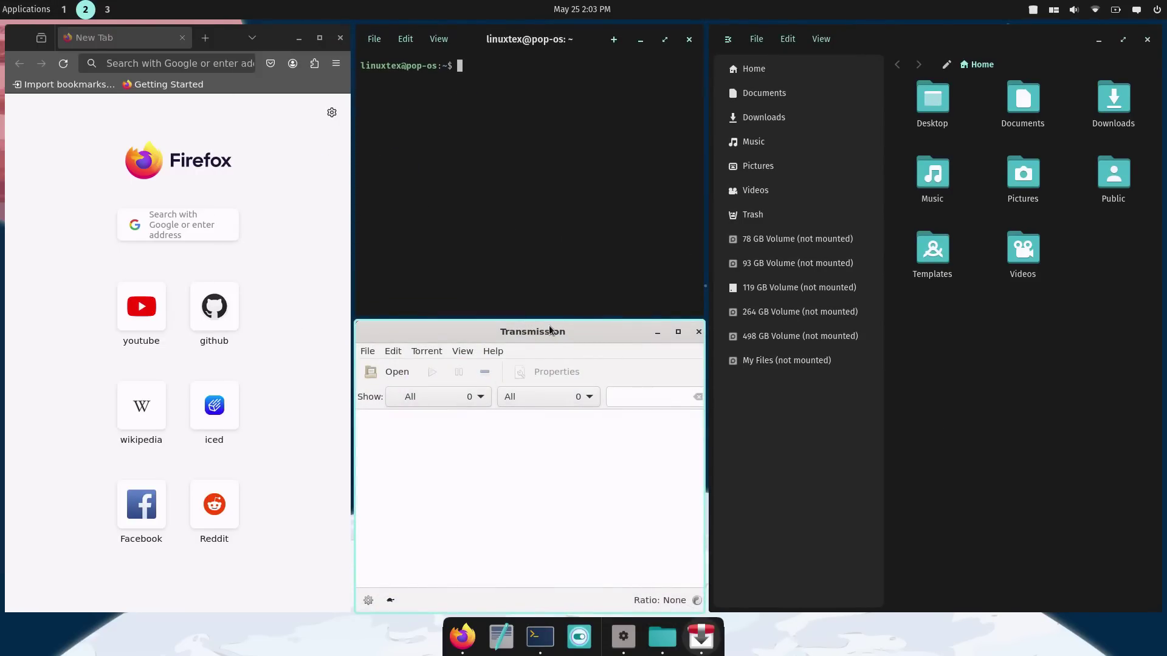
pyautogui.moveTo(547, 315); pyautogui.dragTo(569, 305)
pyautogui.moveTo(709, 344); pyautogui.dragTo(774, 359)
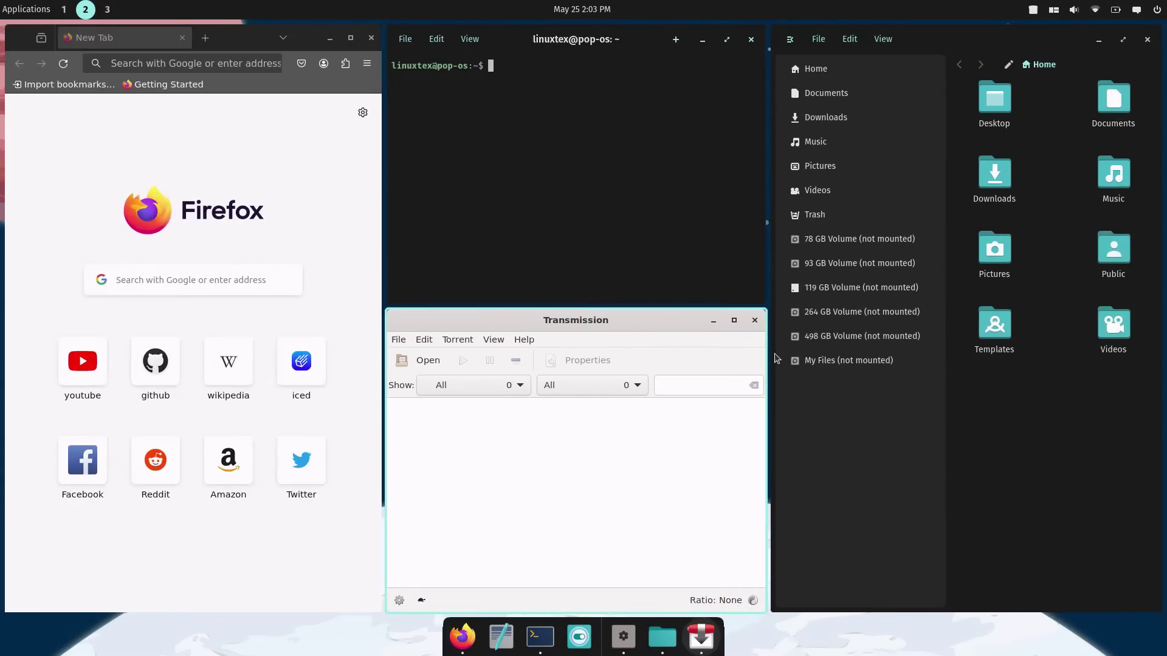
pyautogui.click(1054, 10)
pyautogui.click(1138, 41)
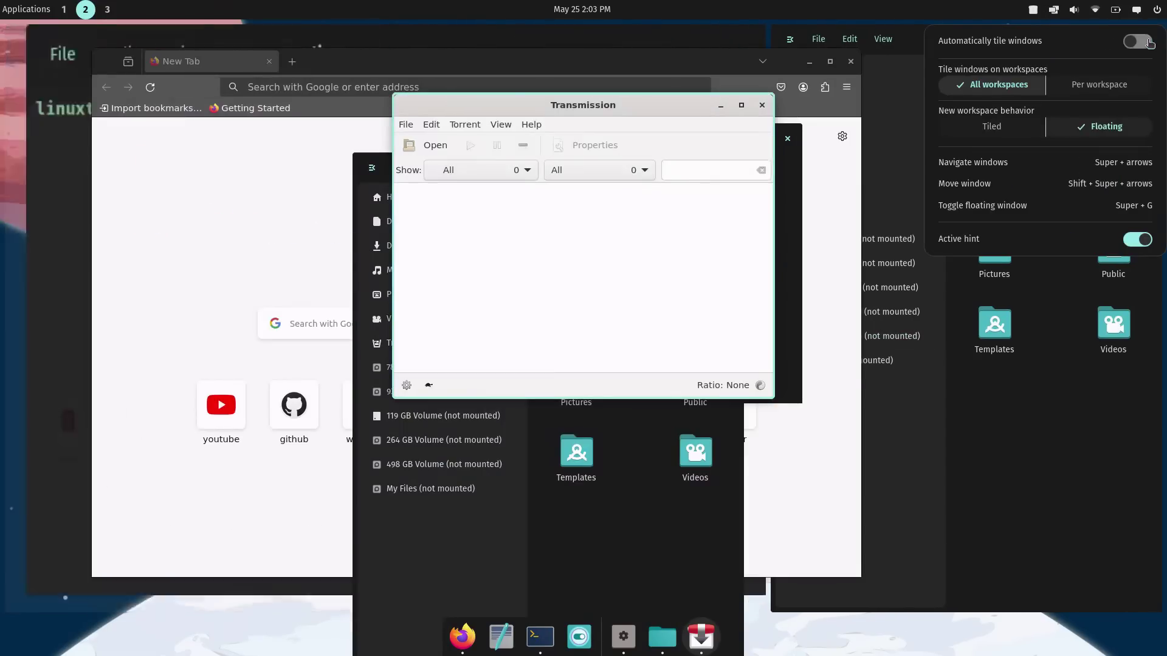
pyautogui.click(833, 519)
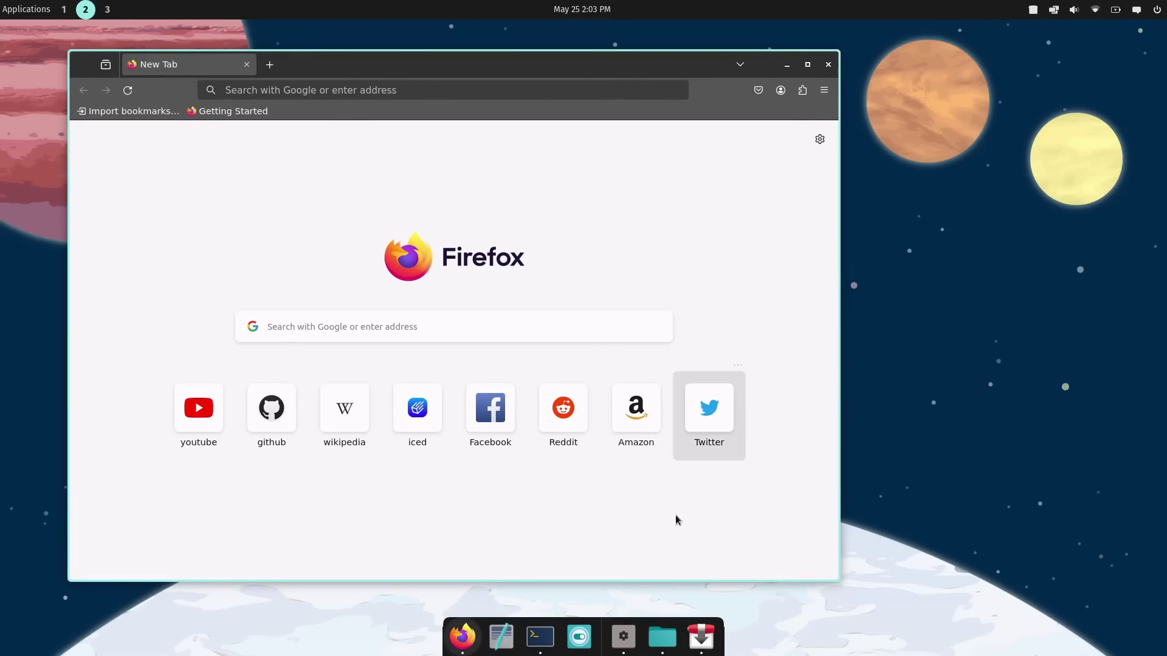
# Quit Transmission and Files from their dock icons.
pyautogui.rightClick(711, 643)
pyautogui.click(714, 597)
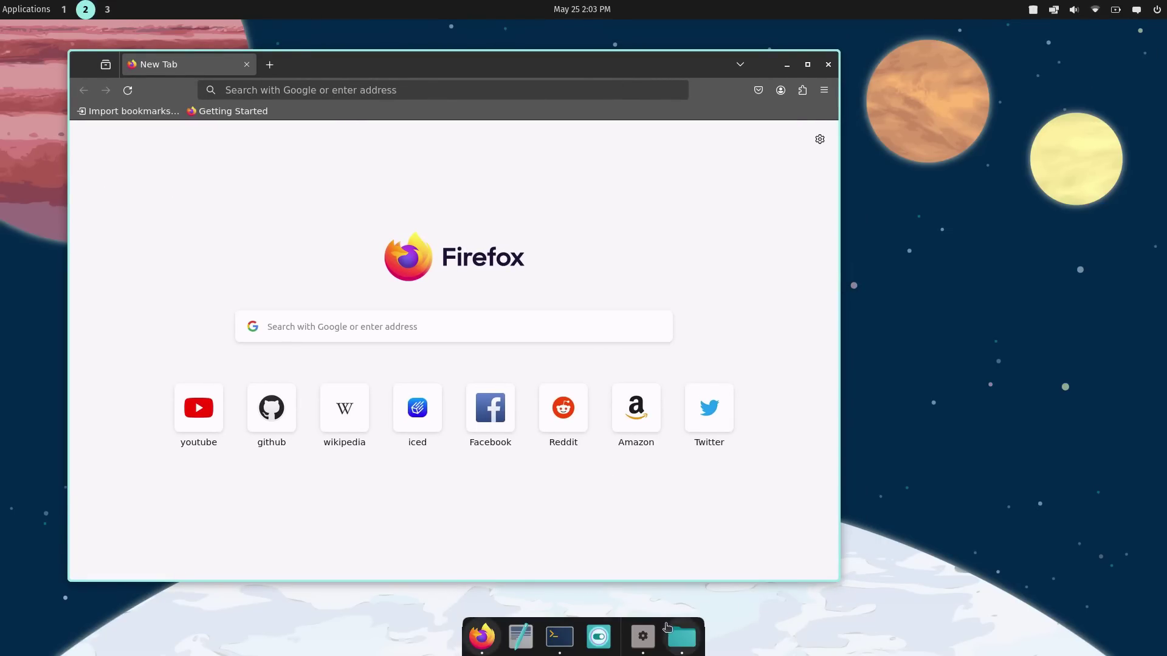
pyautogui.rightClick(682, 638)
pyautogui.click(683, 595)
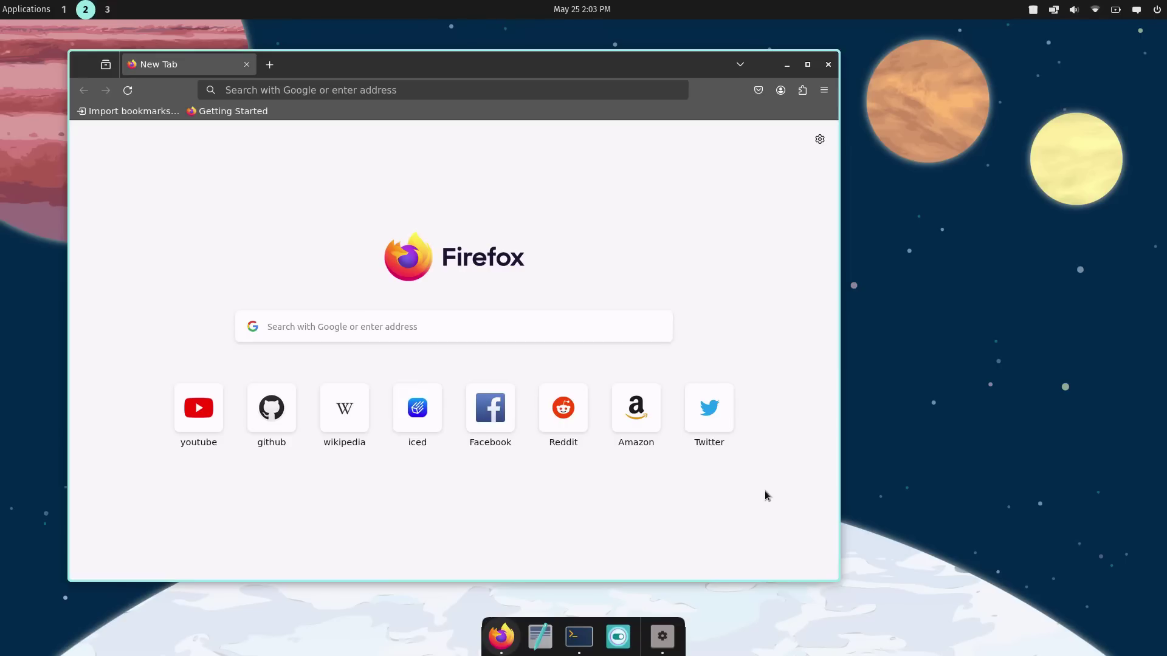
# Open a terminal, turn on automatic window tiling, and move the terminal into another tile position.
pyautogui.click(579, 636)
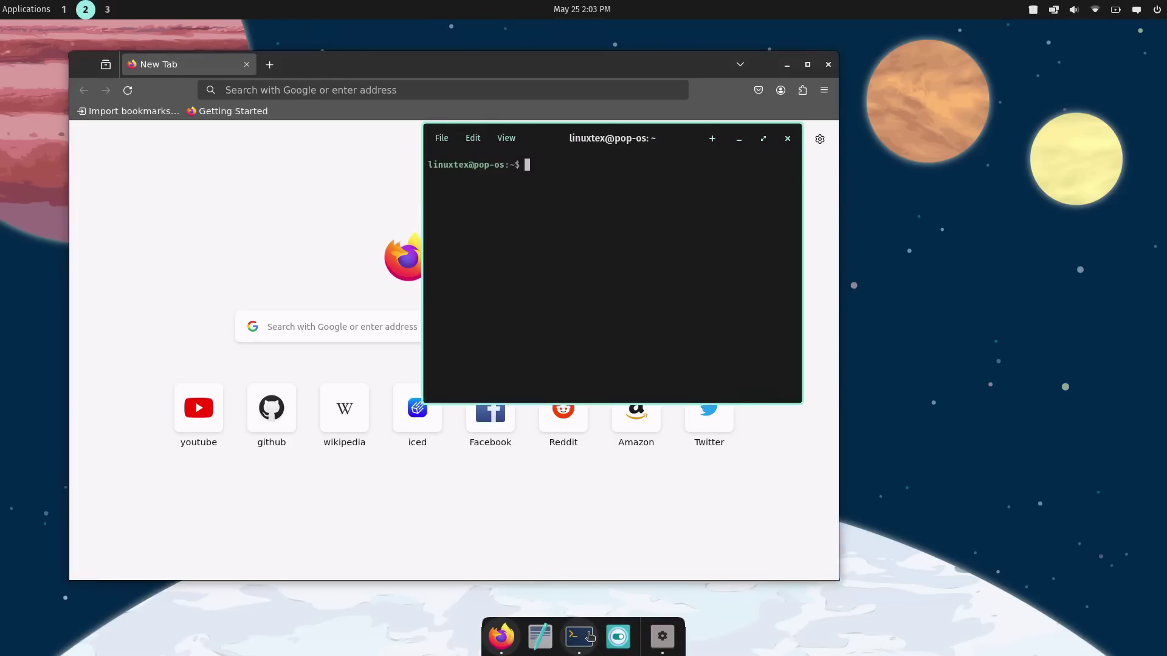
pyautogui.click(1054, 10)
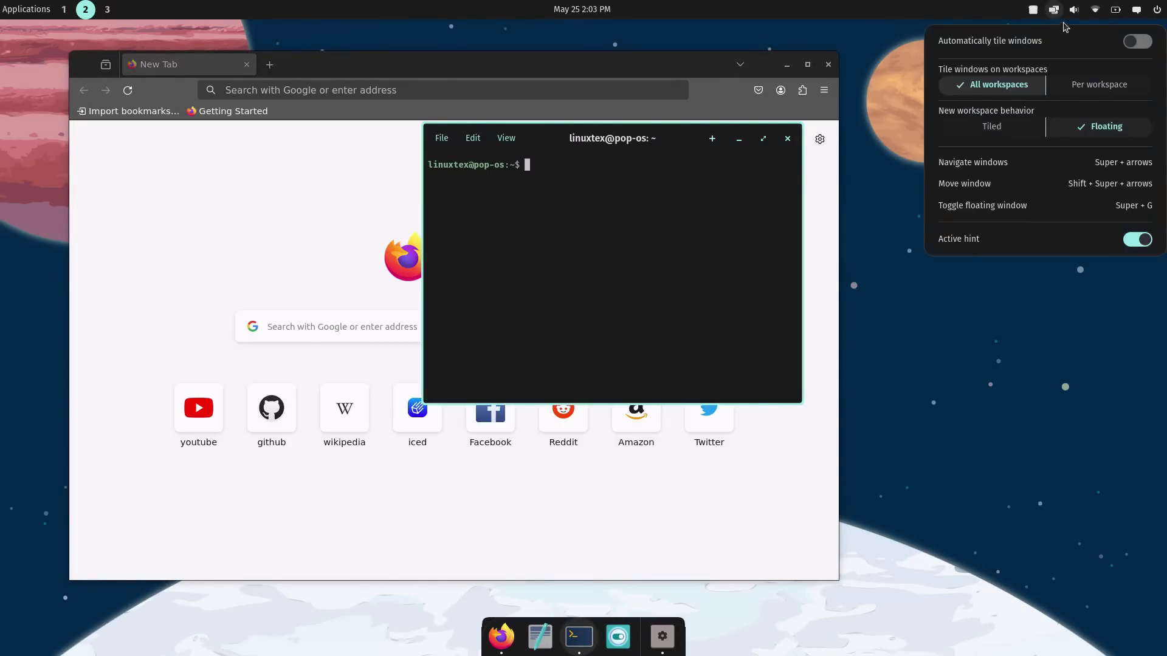
pyautogui.click(1125, 40)
pyautogui.click(696, 194)
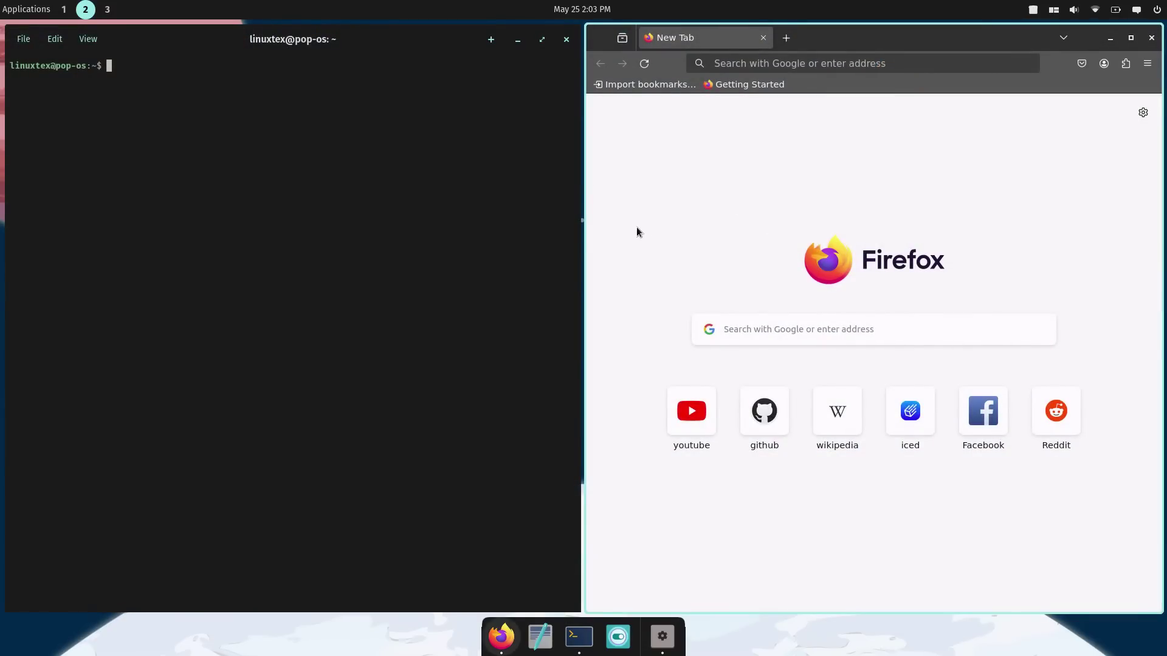
pyautogui.moveTo(392, 39); pyautogui.dragTo(636, 503)
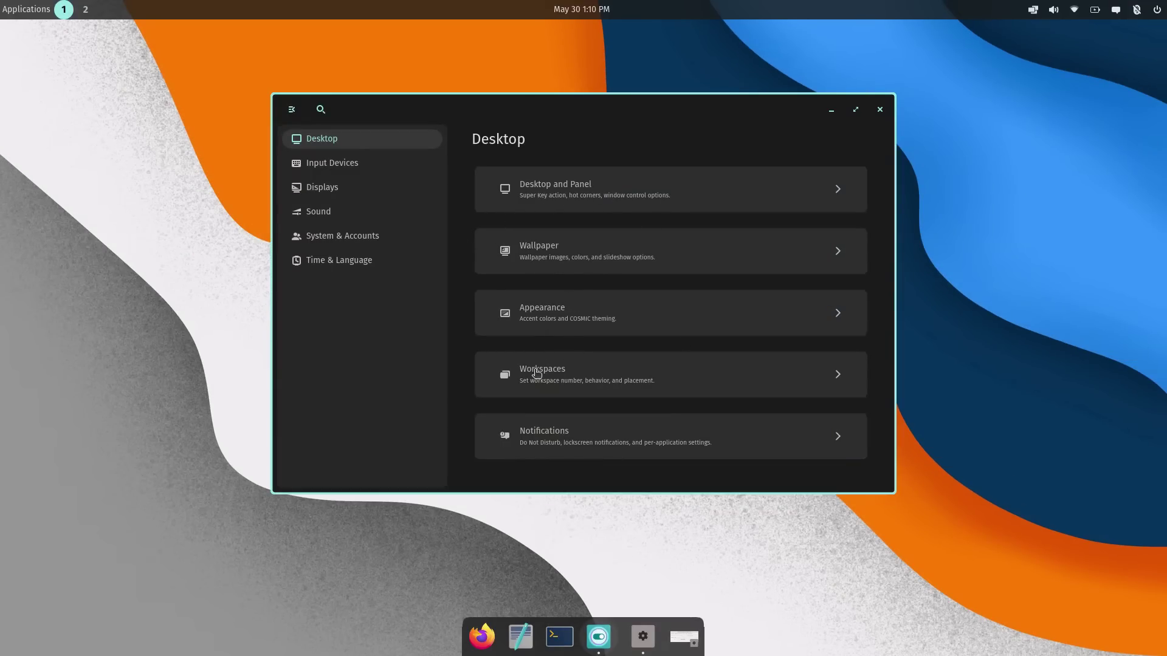
pyautogui.click(351, 190)
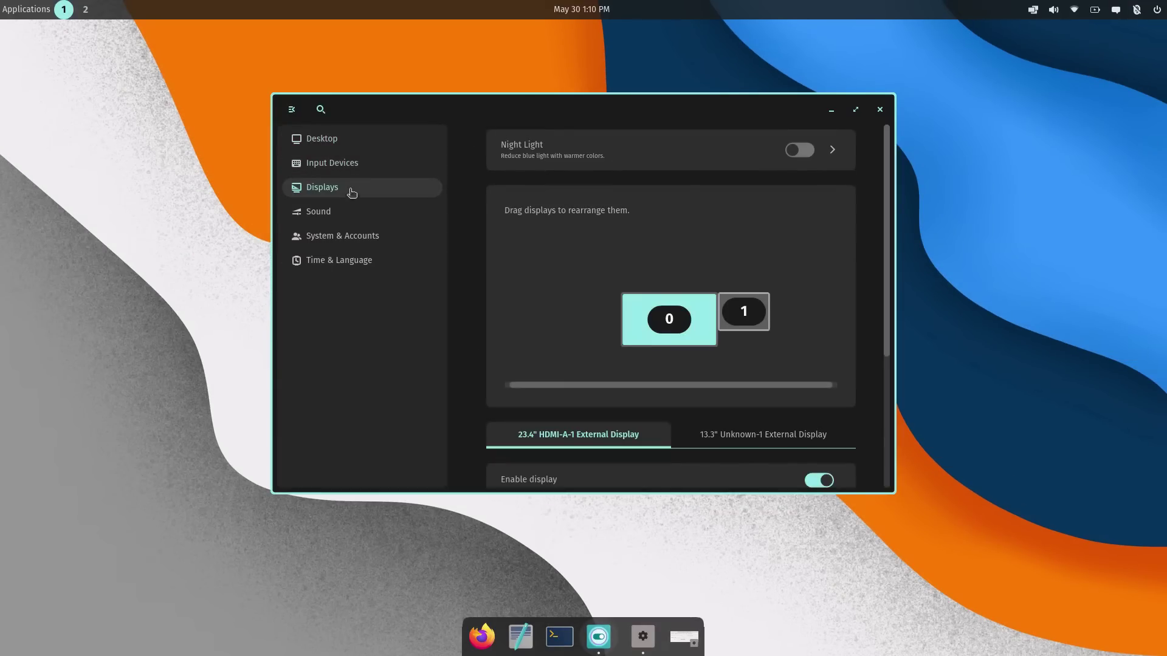
pyautogui.click(351, 210)
pyautogui.click(353, 194)
pyautogui.scroll(-5, 638, 409)
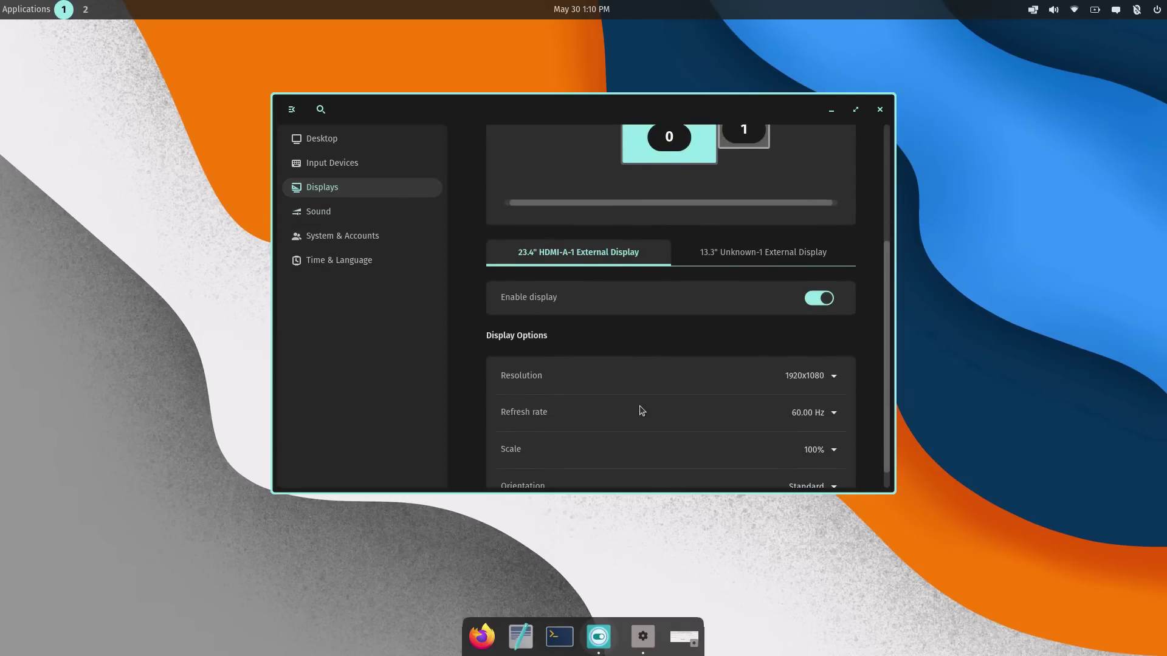
pyautogui.scroll(2, 638, 409)
pyautogui.scroll(-2, 575, 373)
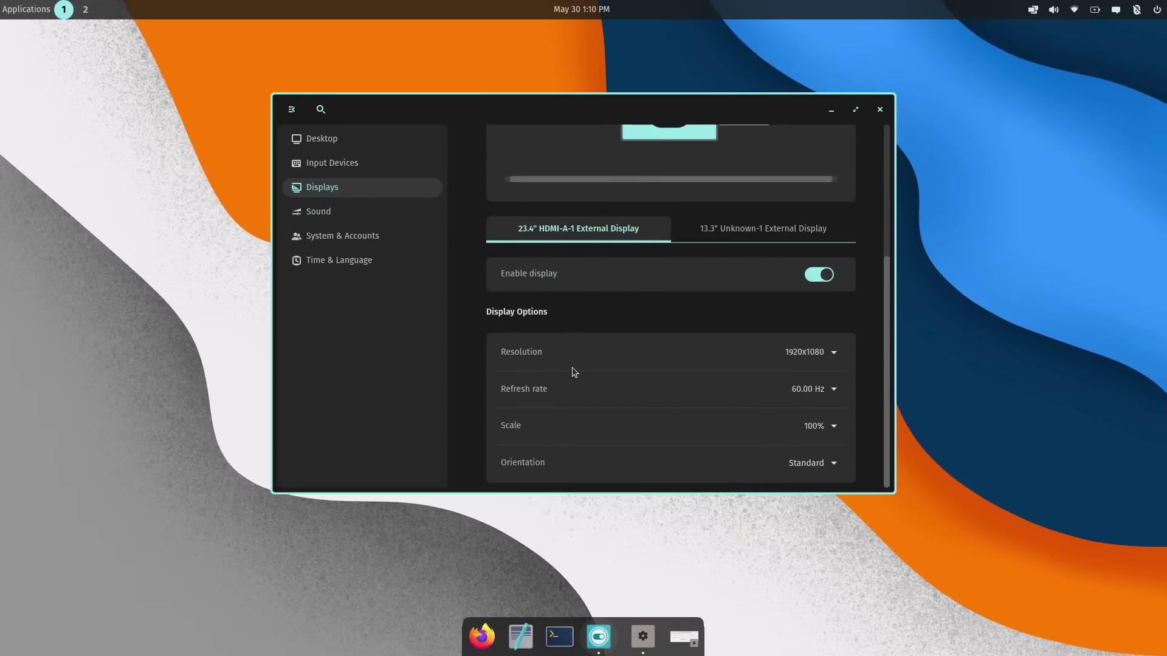
pyautogui.click(339, 216)
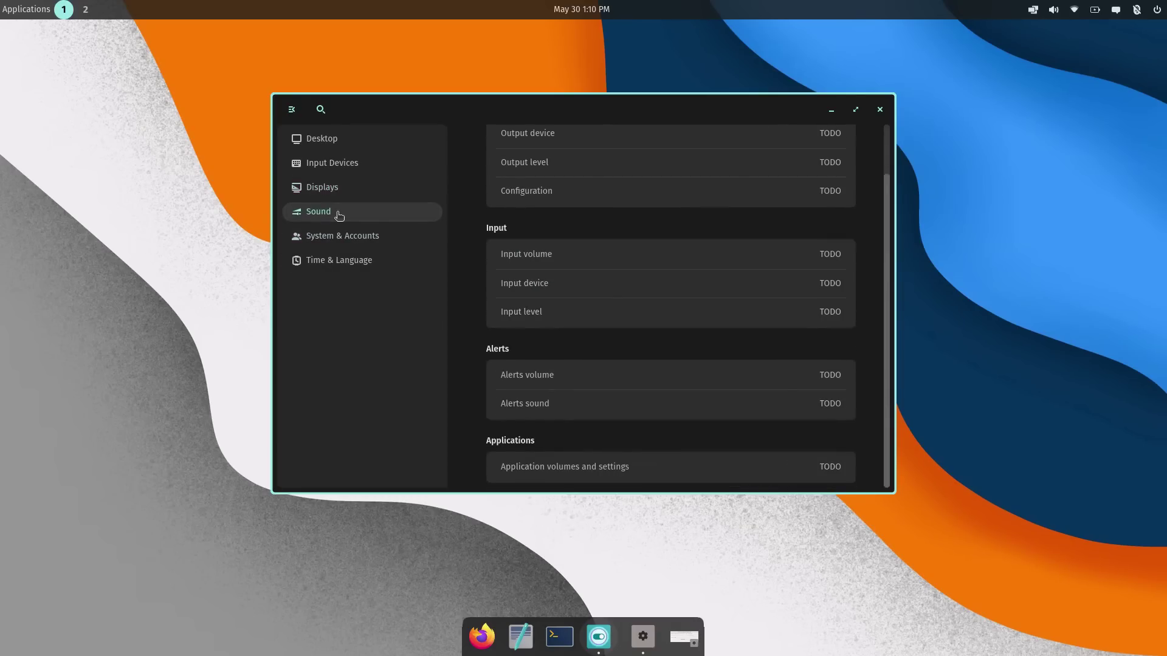
pyautogui.scroll(2, 577, 349)
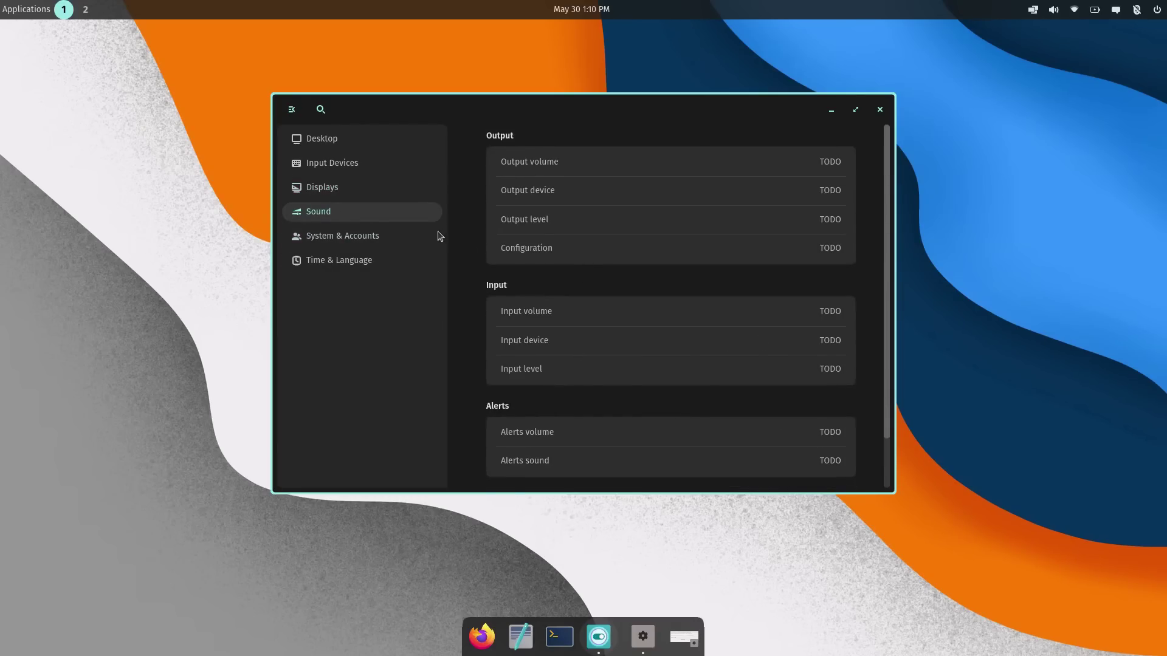
pyautogui.click(413, 236)
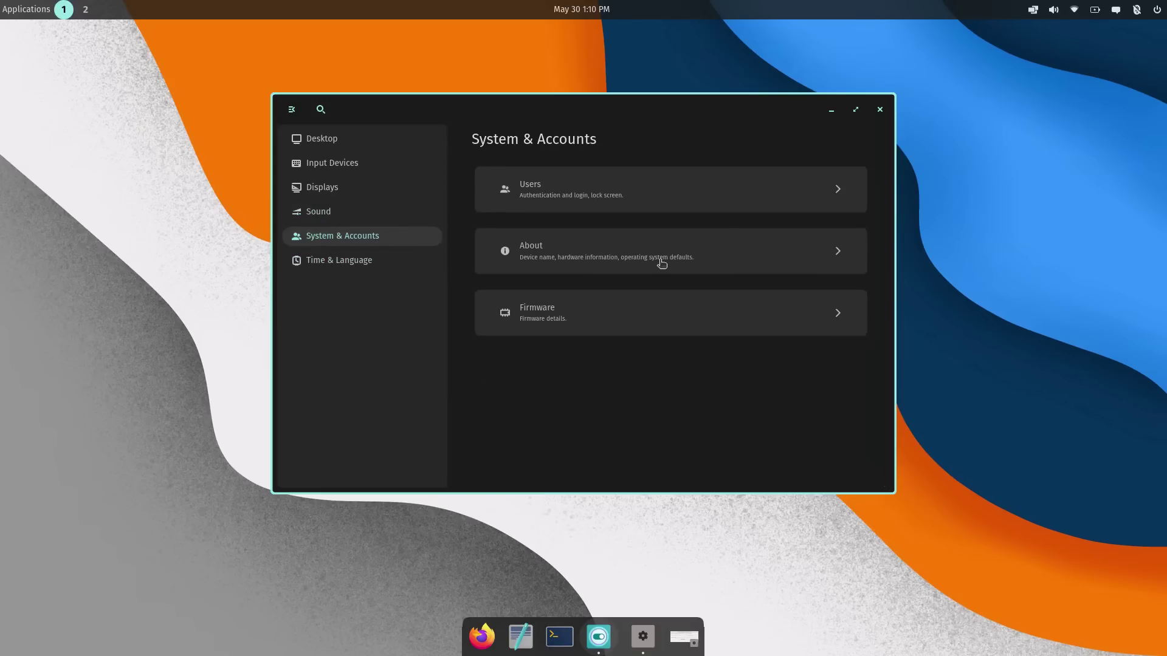
pyautogui.click(628, 244)
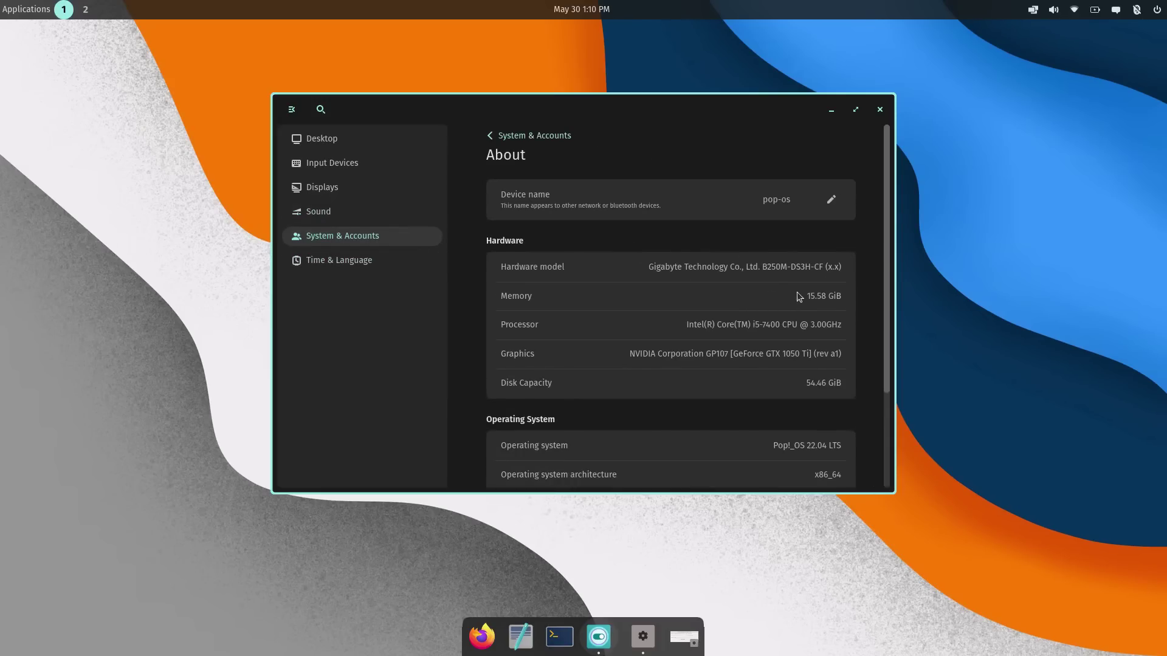
pyautogui.scroll(-3, 797, 292)
pyautogui.click(369, 139)
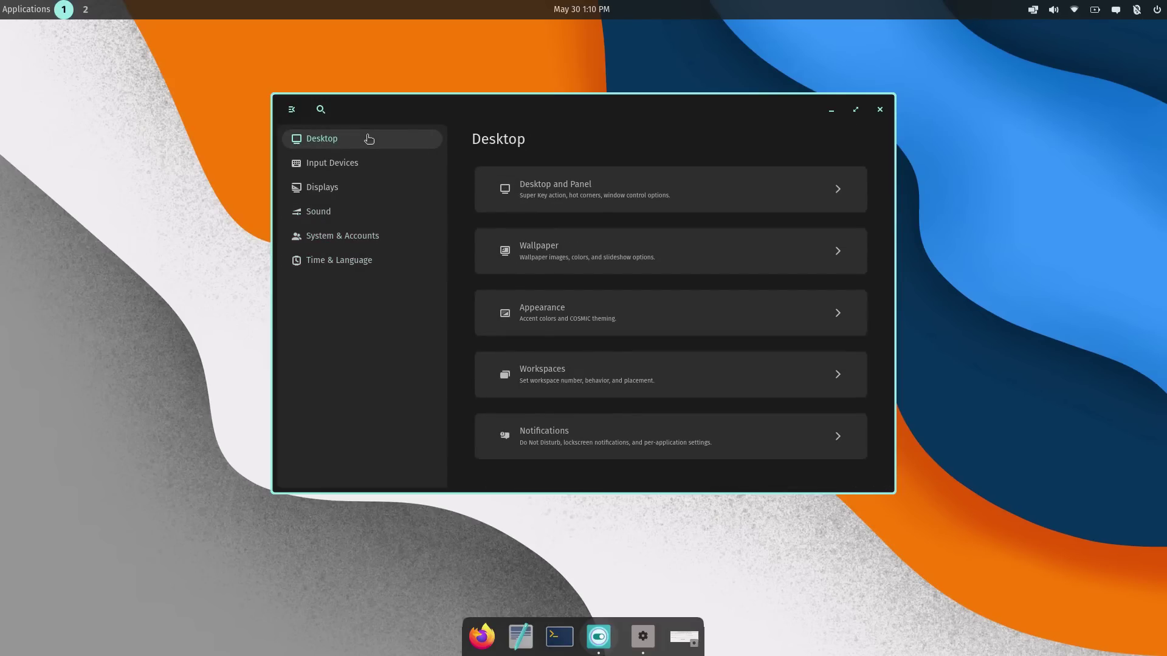
# In Desktop and Panel settings, hide the minimize and maximize window buttons, then show them again.
pyautogui.click(532, 177)
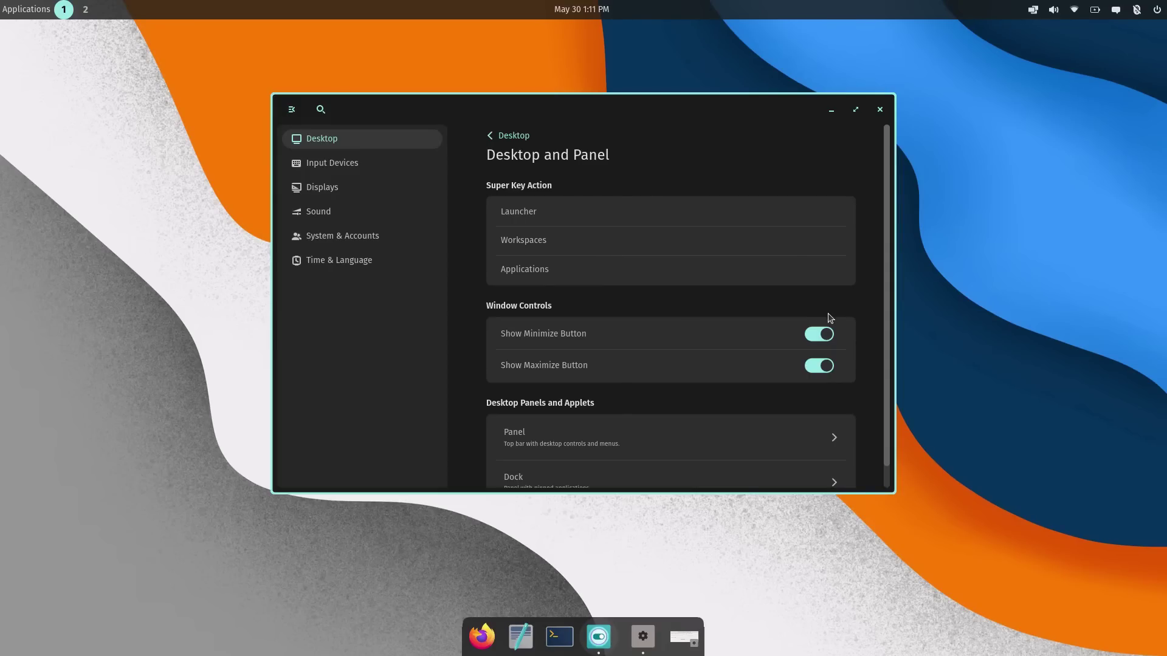
pyautogui.click(826, 335)
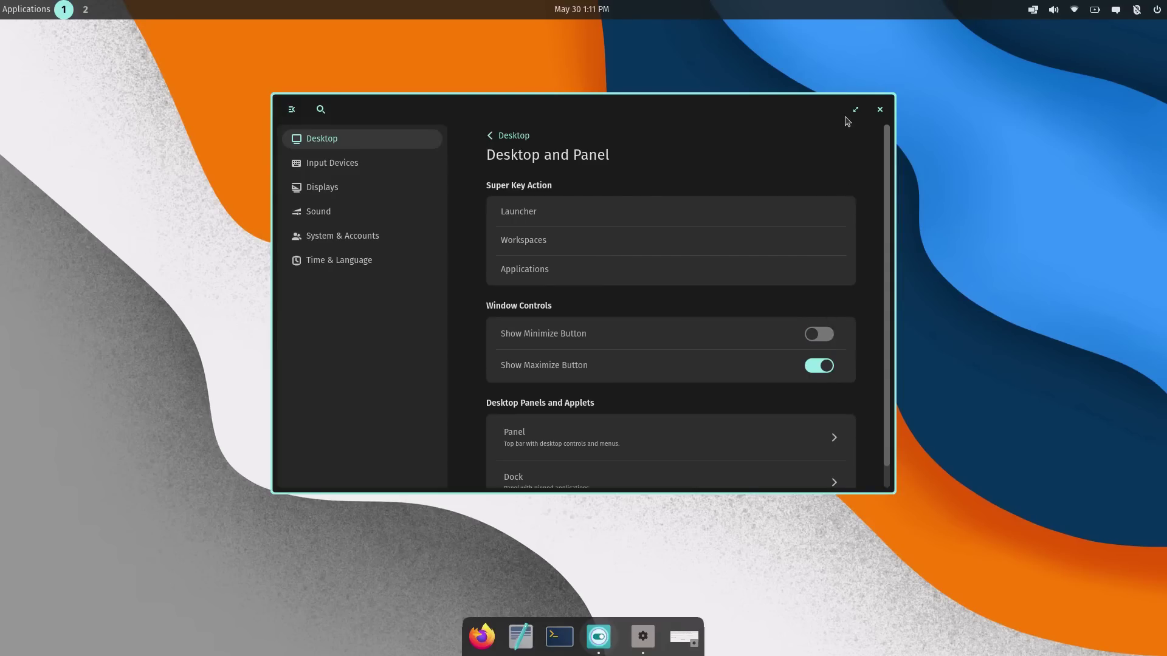
pyautogui.click(821, 366)
pyautogui.click(822, 335)
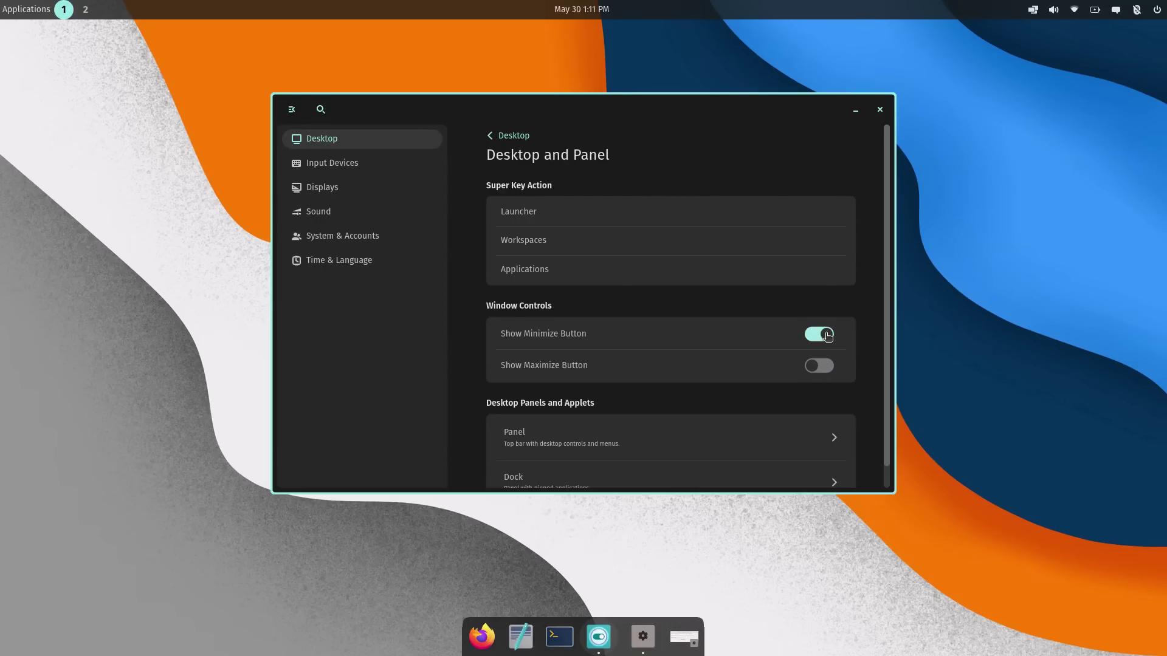
pyautogui.click(826, 367)
# In Panel settings, toggle auto-hide on and off, and move the panel to the right edge and back to the top.
pyautogui.scroll(-1, 621, 378)
pyautogui.click(611, 410)
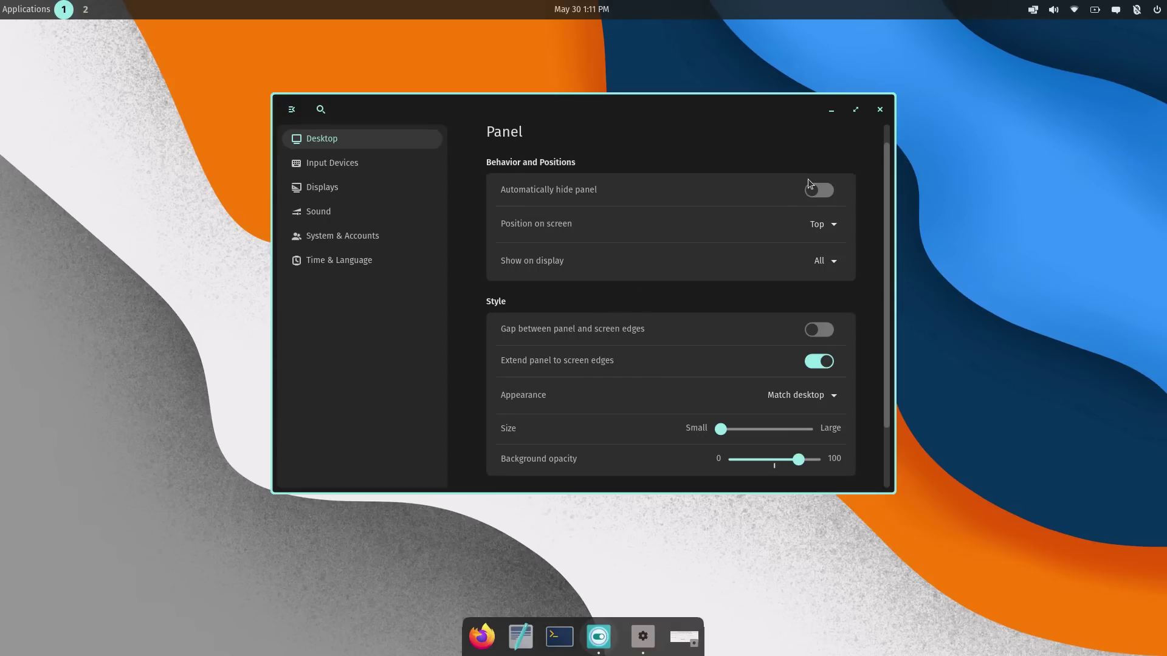
pyautogui.click(829, 189)
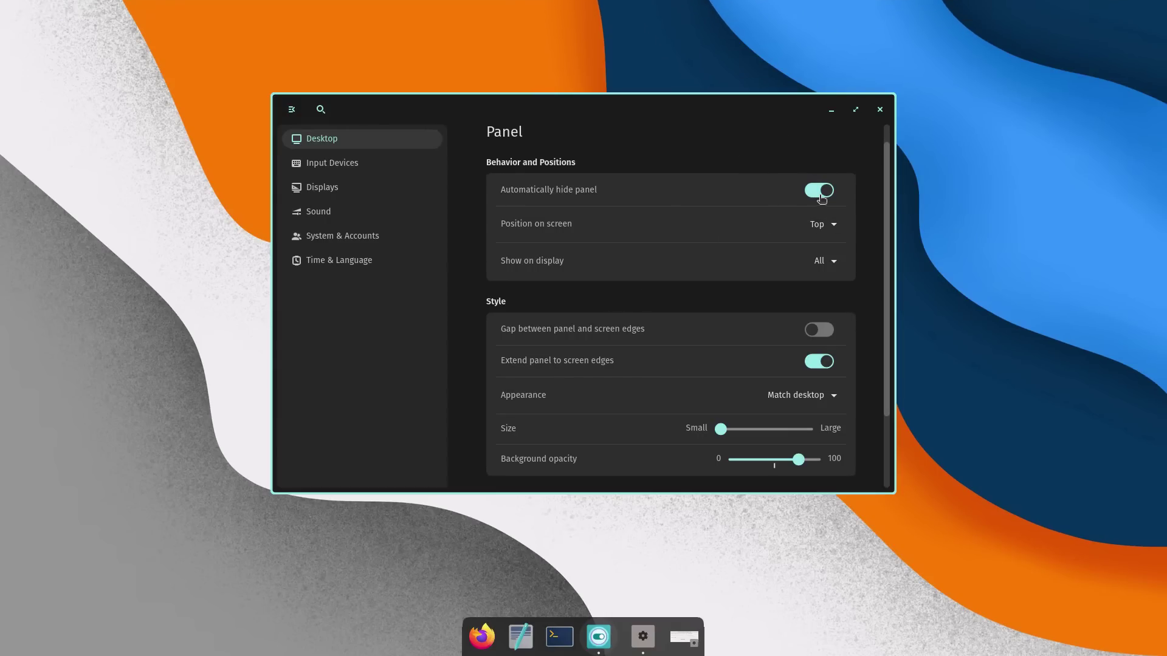
pyautogui.click(822, 191)
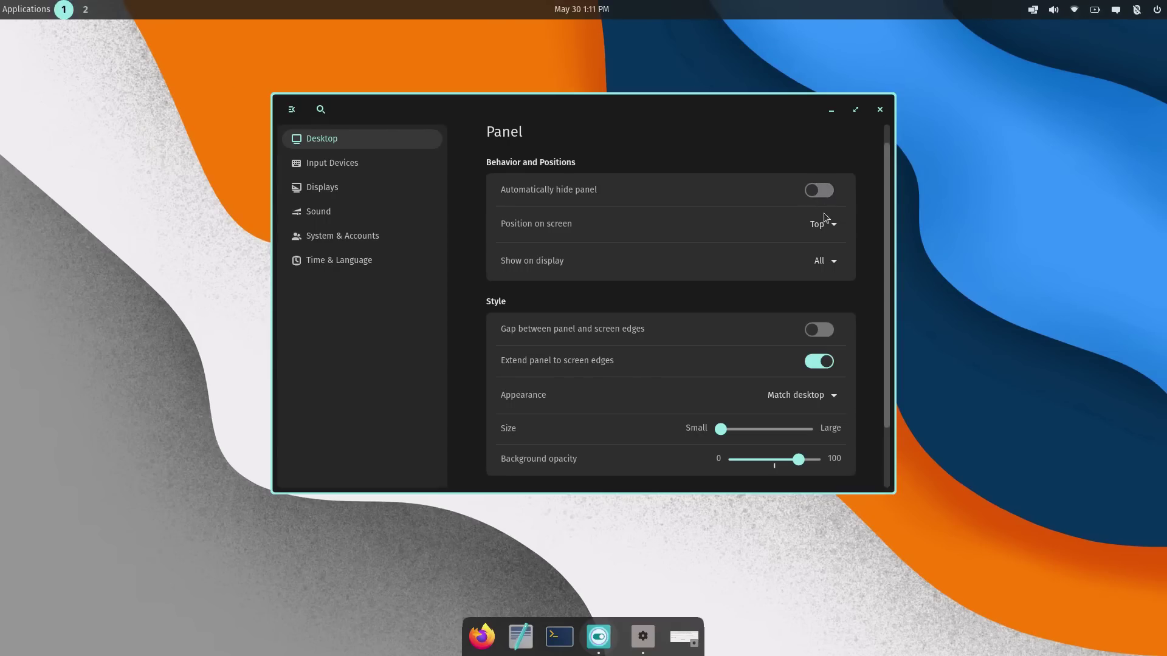
pyautogui.click(824, 225)
pyautogui.click(820, 271)
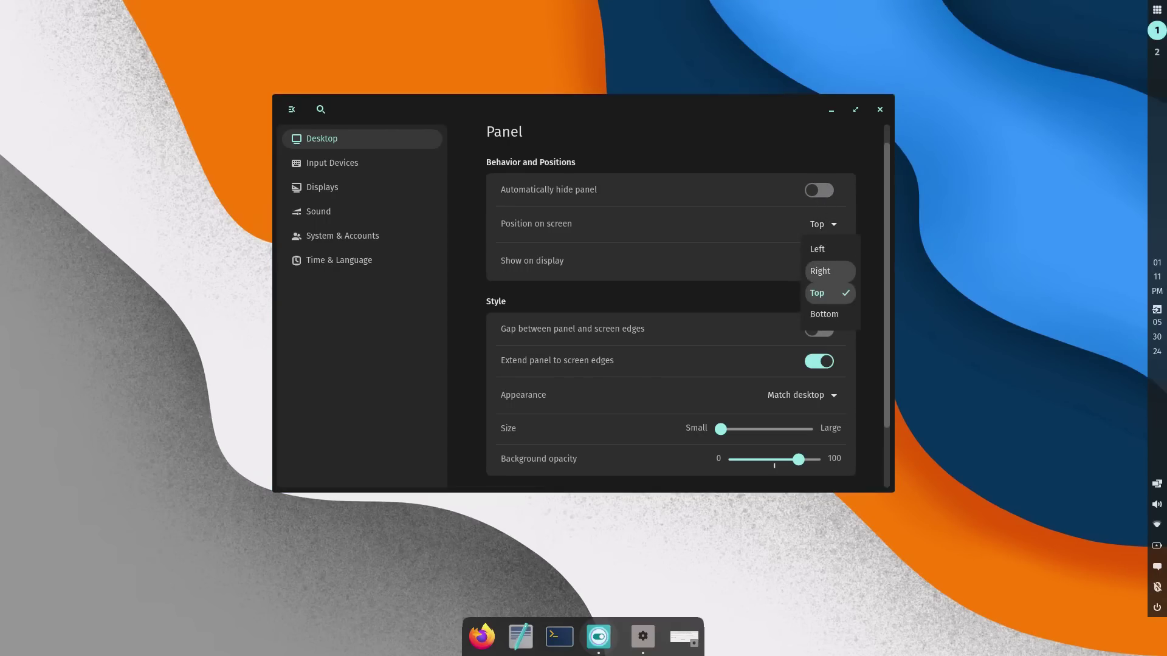
pyautogui.click(821, 224)
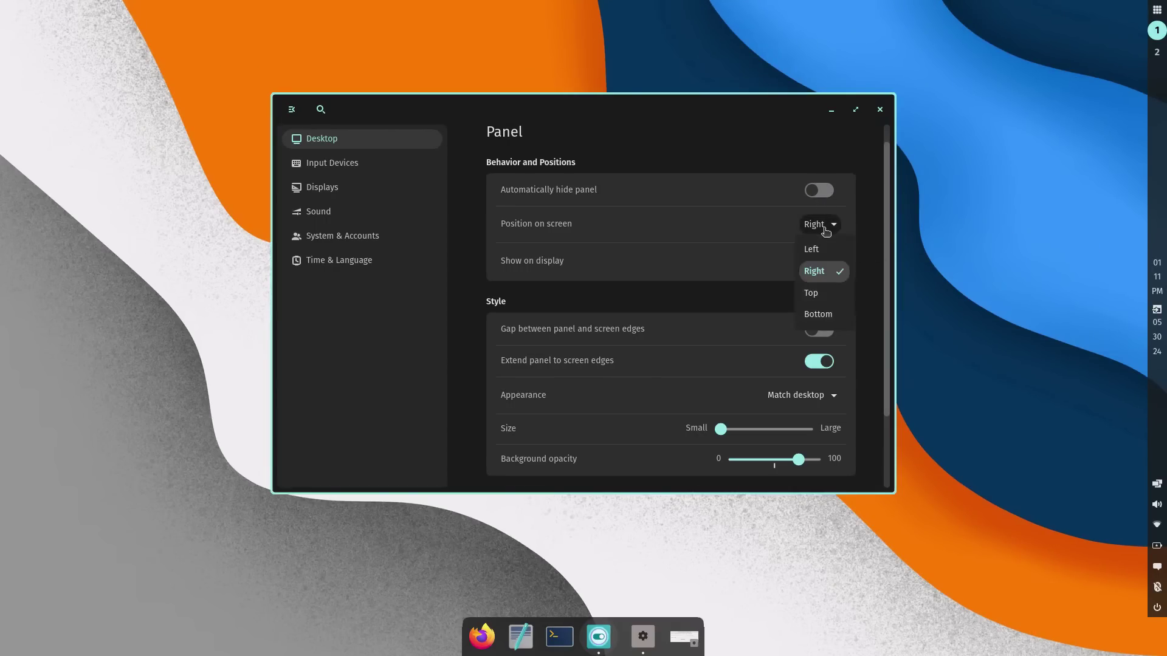
pyautogui.click(834, 295)
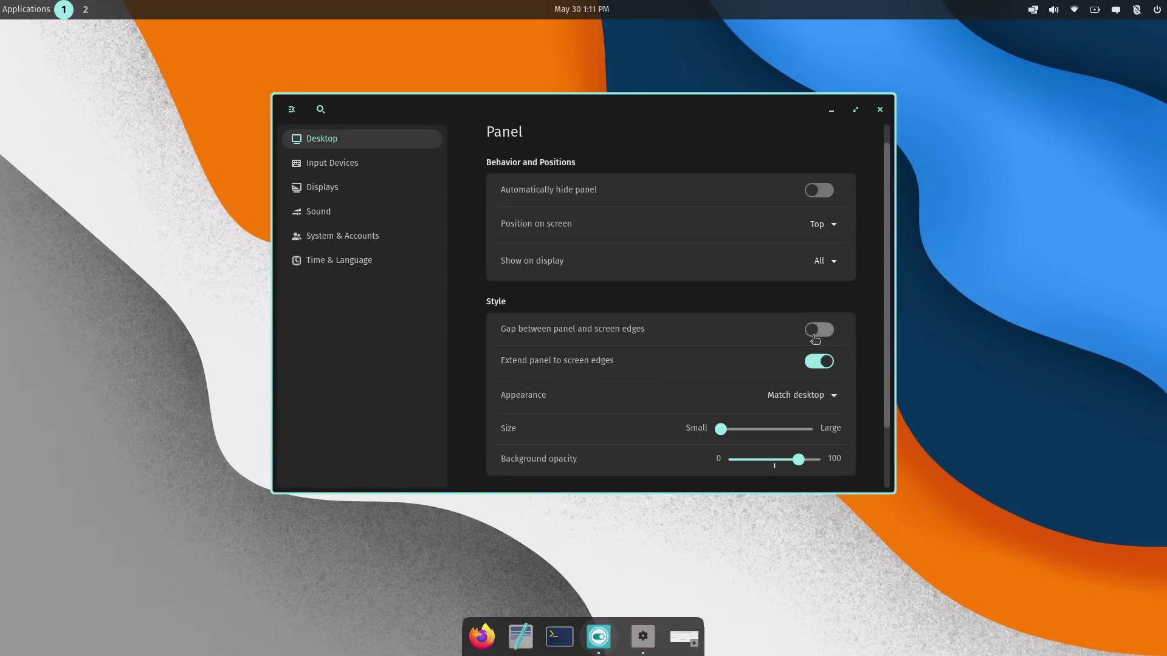
# Add and remove the panel gap, shrink the panel to a centred bar, then extend it full width.
pyautogui.click(815, 335)
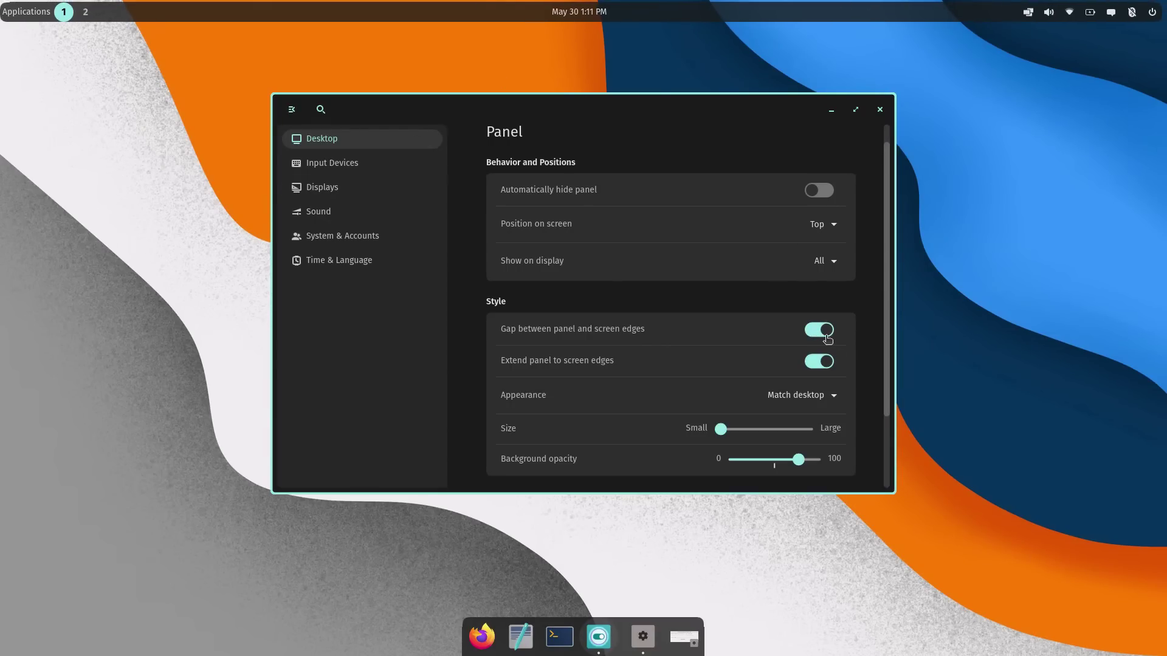
pyautogui.click(828, 339)
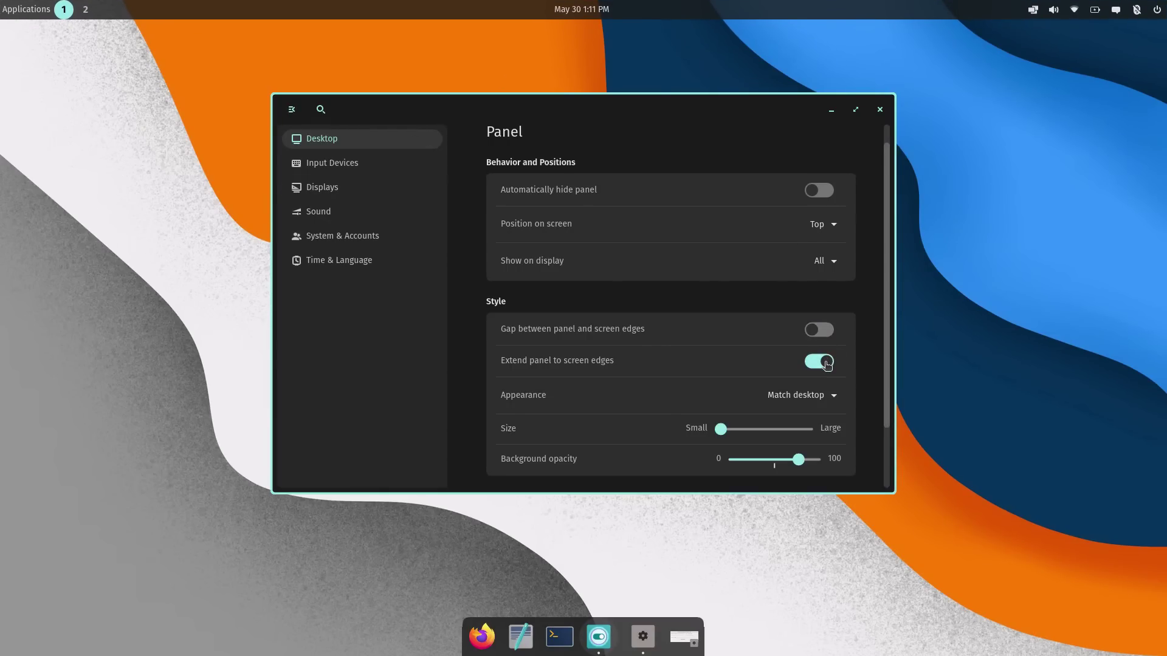
pyautogui.click(828, 364)
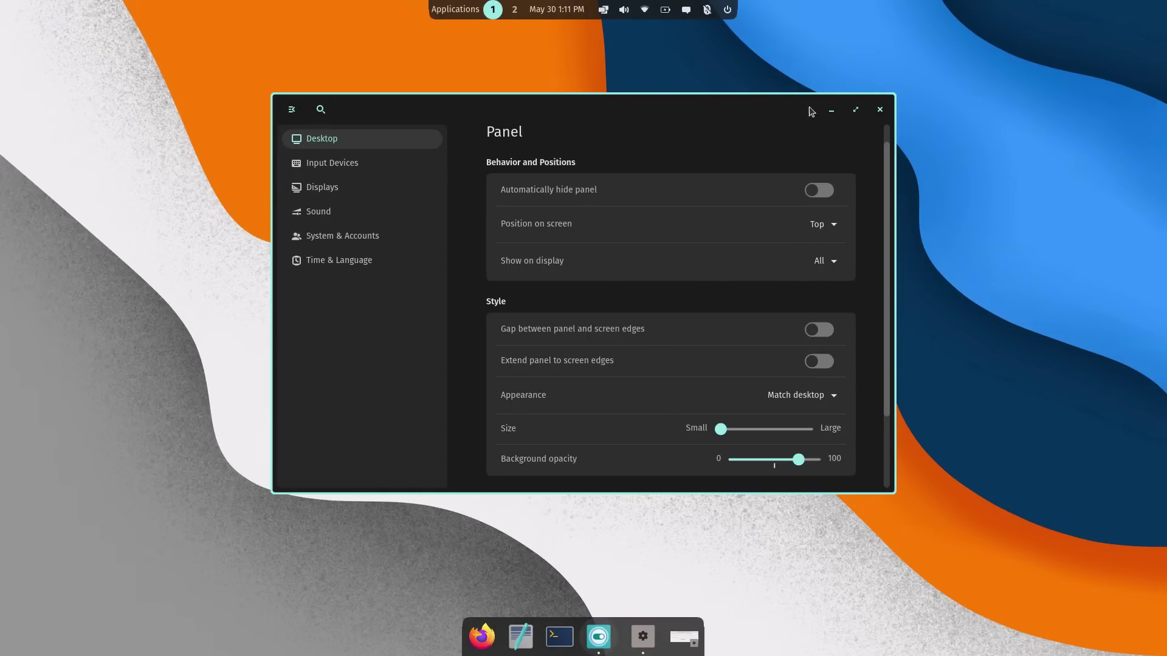
pyautogui.click(470, 13)
pyautogui.press('Escape')
pyautogui.click(819, 361)
# Open the panel's Applets configuration and bring up the Add Applet list.
pyautogui.scroll(-3, 576, 433)
pyautogui.click(581, 433)
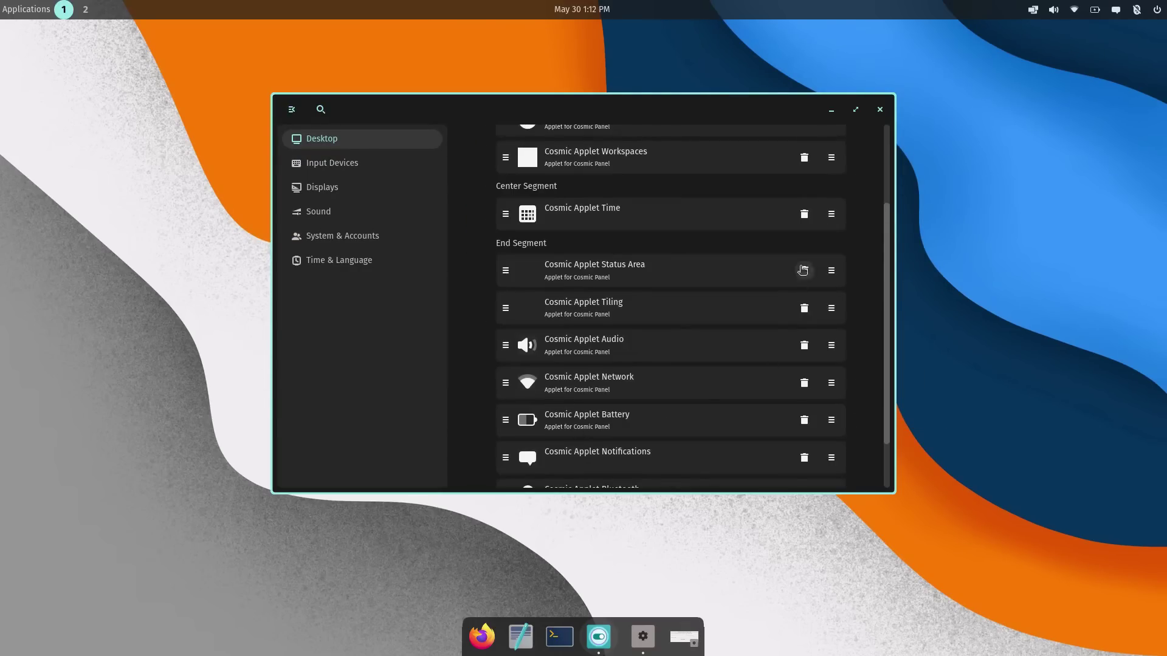
pyautogui.scroll(3, 678, 310)
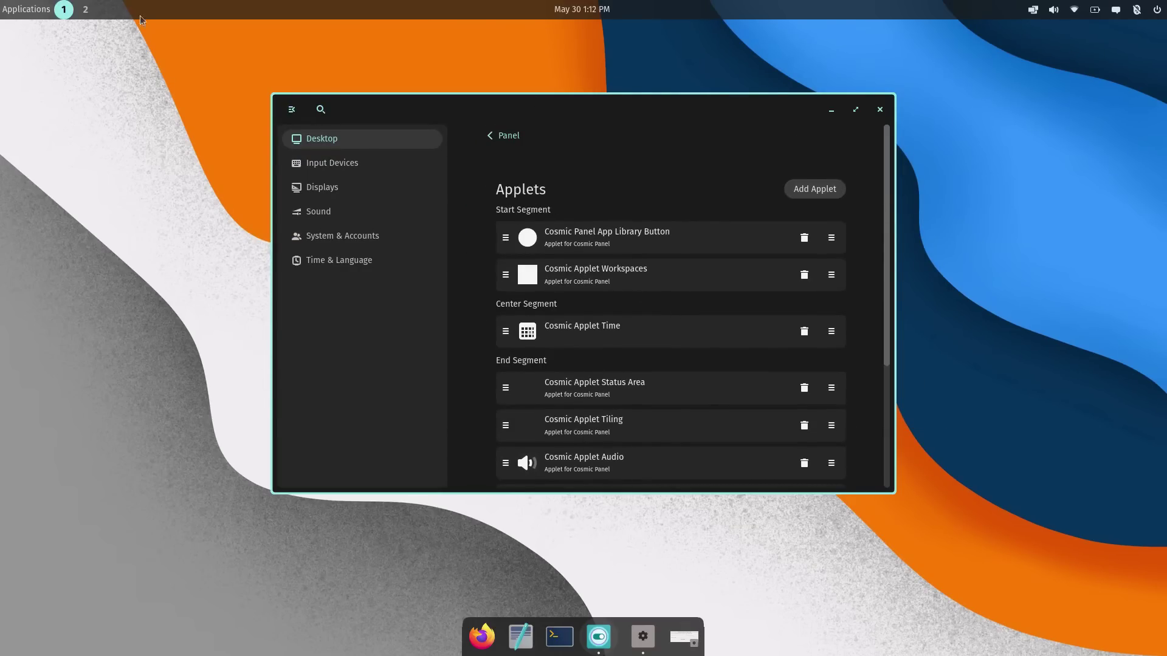
pyautogui.click(814, 189)
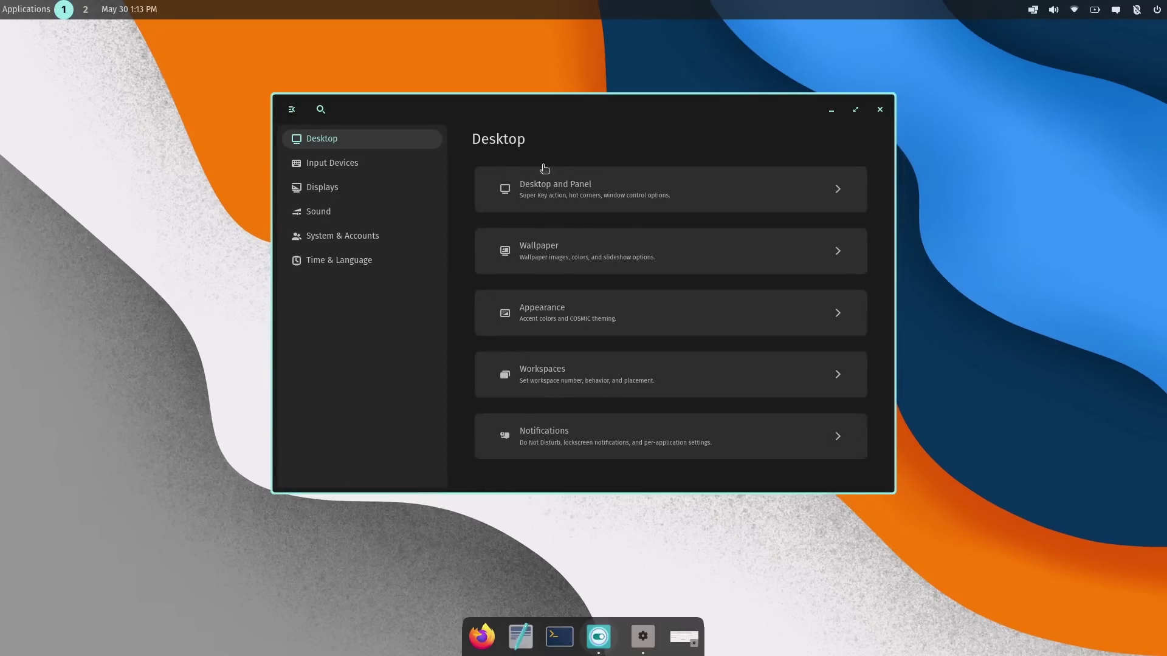
# In Dock settings, move the dock to the left, then the top, then back to the bottom.
pyautogui.click(545, 170)
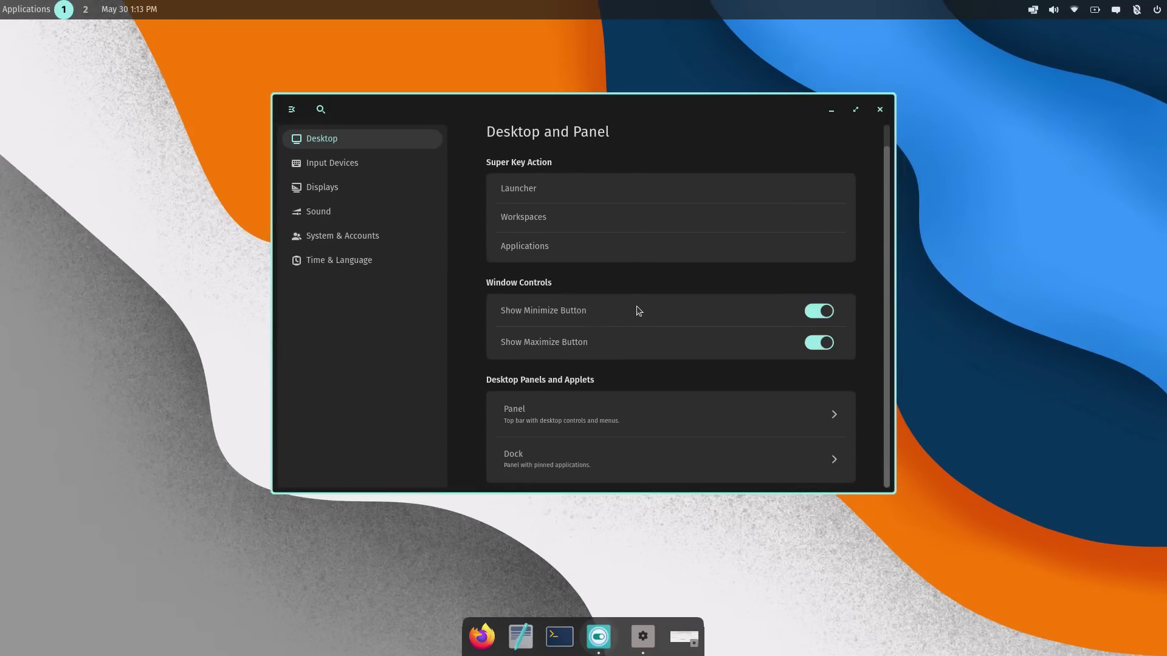
pyautogui.click(607, 466)
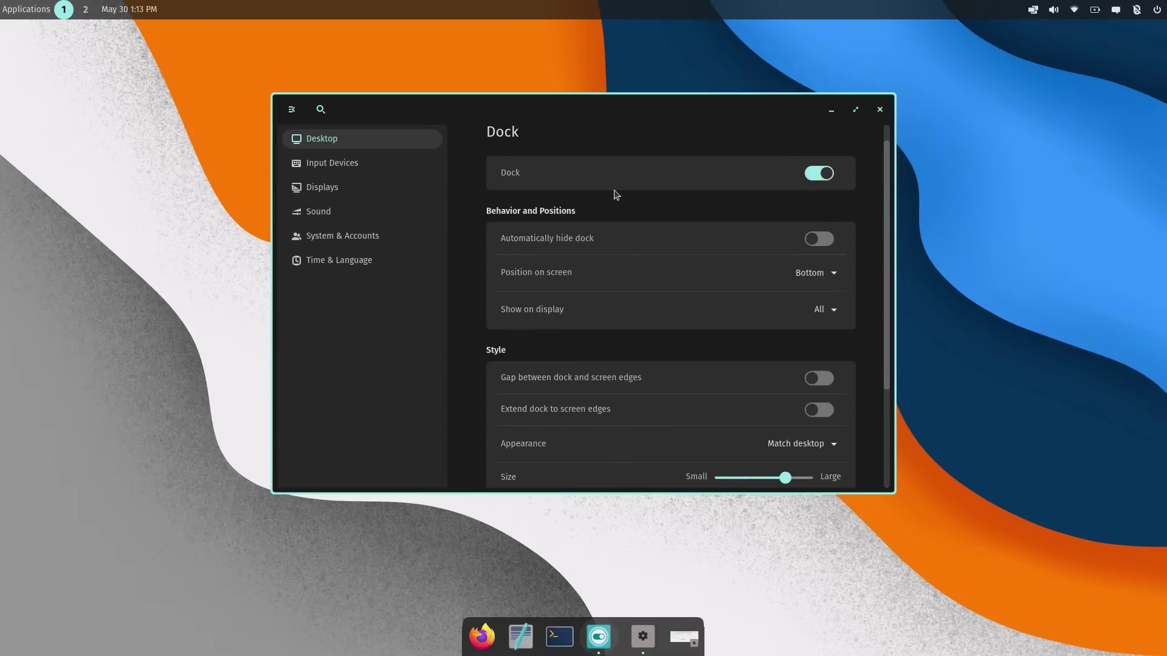
pyautogui.click(822, 274)
pyautogui.click(802, 297)
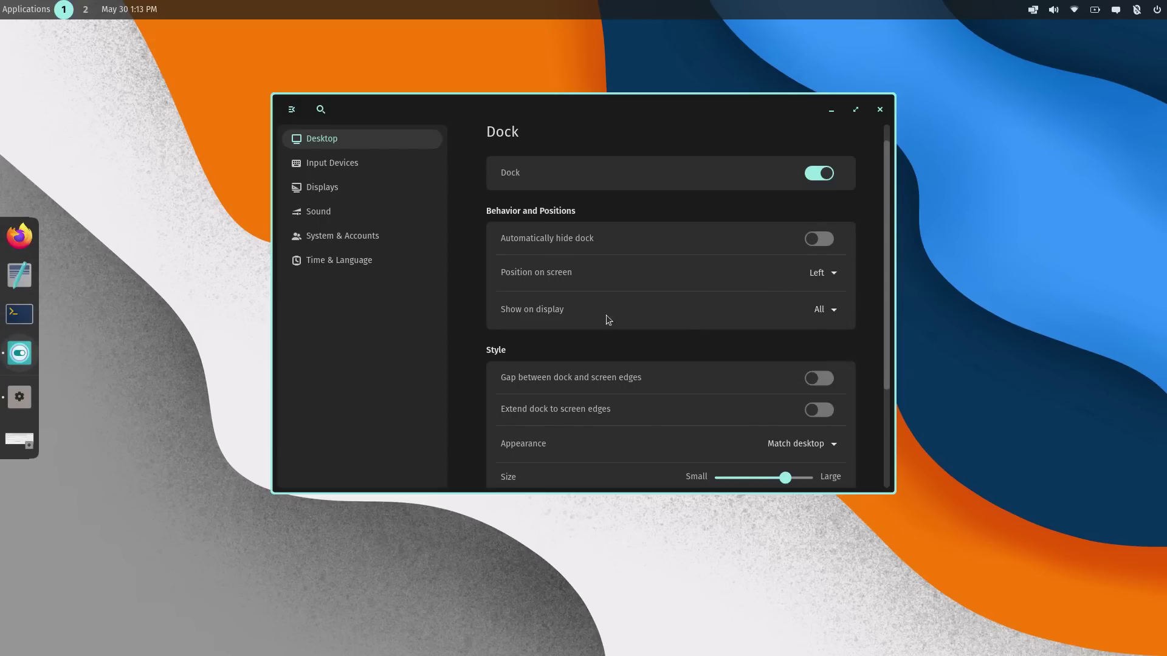
pyautogui.click(827, 274)
pyautogui.click(830, 342)
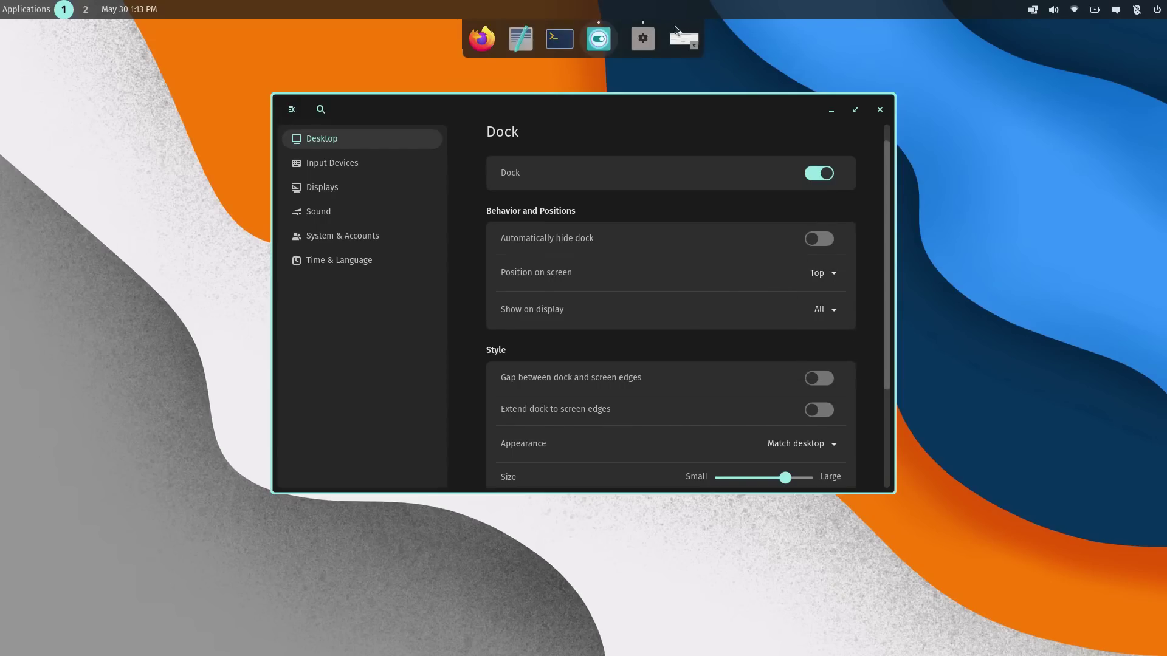
pyautogui.click(825, 272)
pyautogui.click(824, 363)
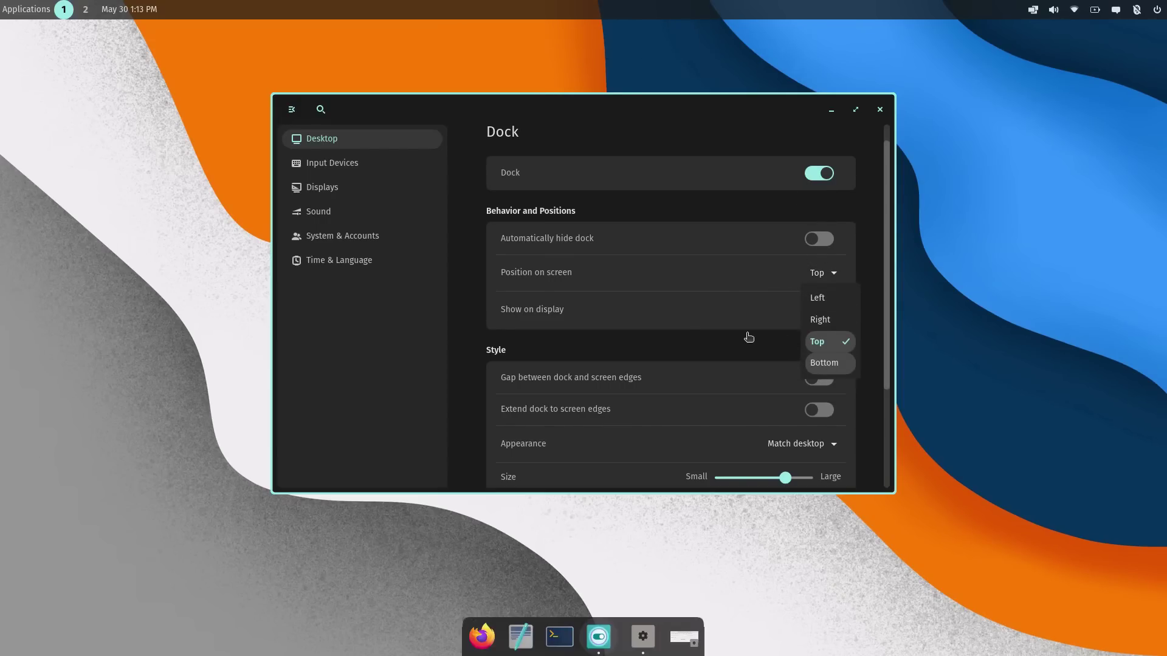
# Give the dock a gap from the edge, then stretch it across the full bottom edge.
pyautogui.click(816, 379)
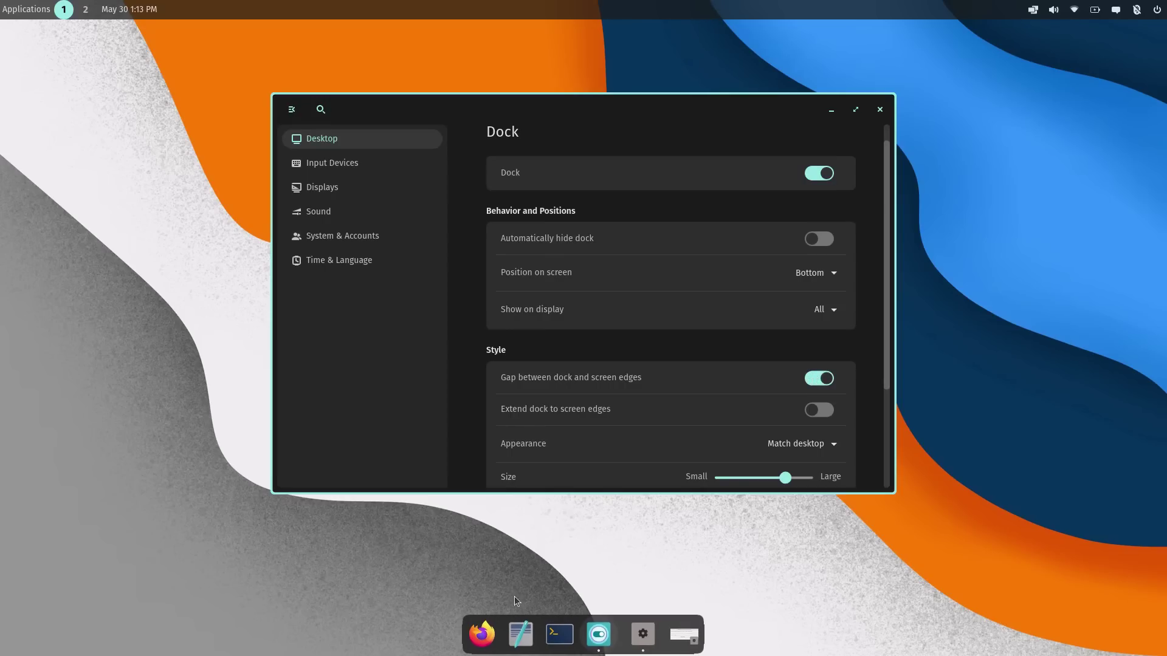
pyautogui.click(821, 411)
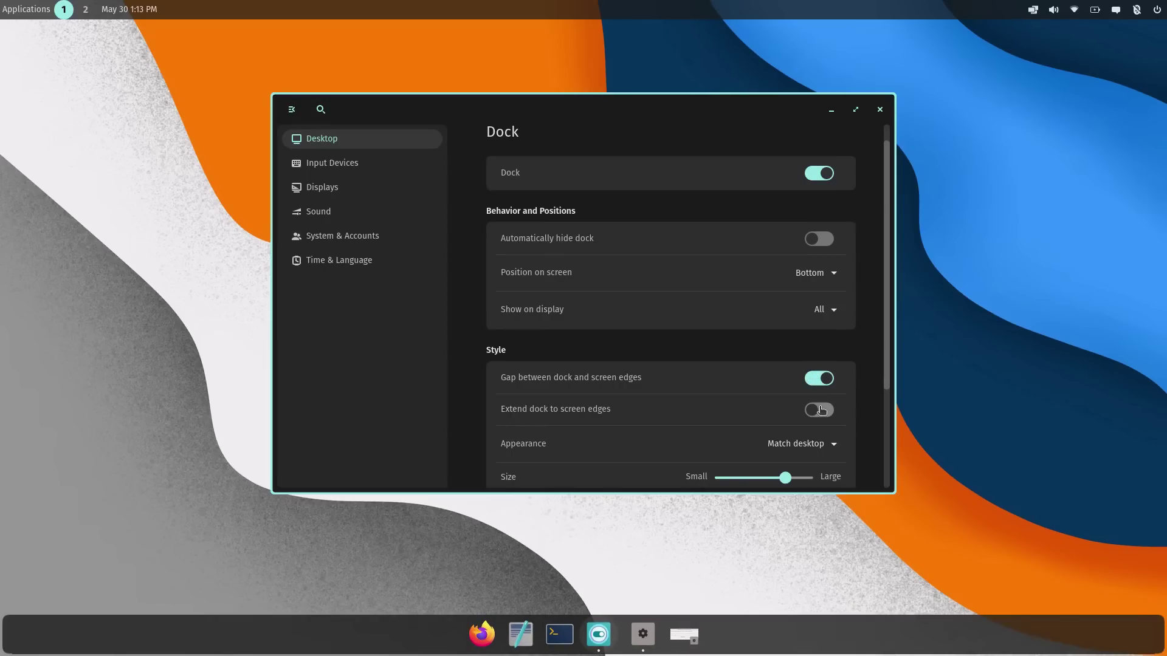
pyautogui.click(821, 410)
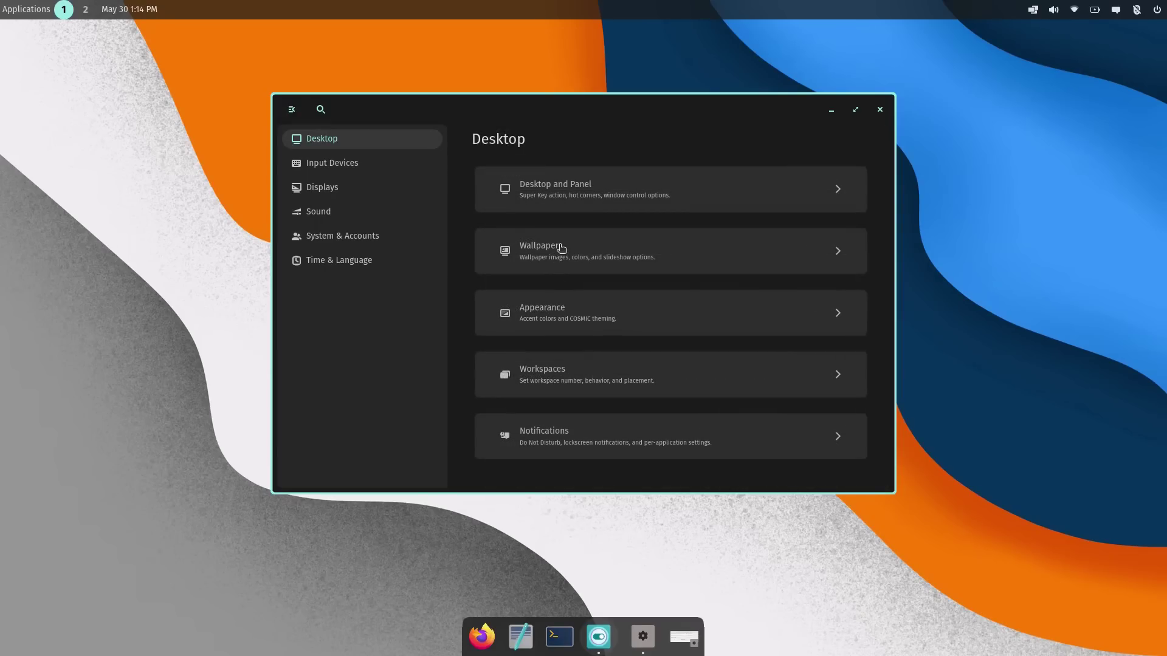
# Switch the wallpaper folder from Downloads to the bundled Wallpapers collection and browse it.
pyautogui.click(561, 249)
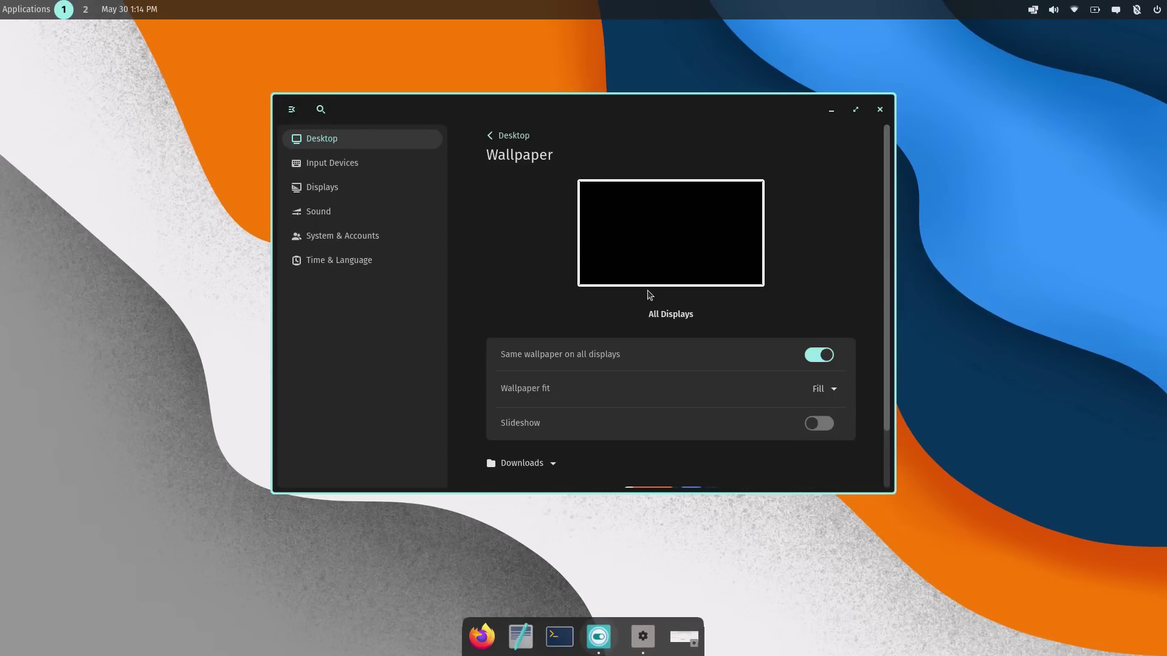
pyautogui.scroll(-2, 650, 295)
pyautogui.click(535, 398)
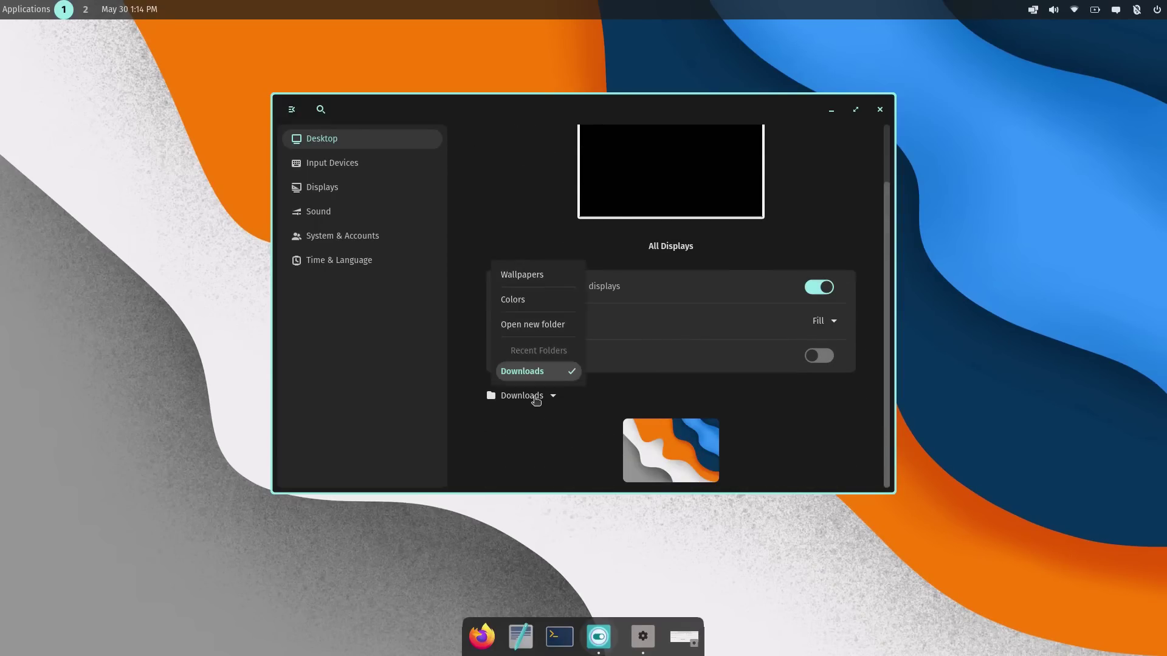
pyautogui.click(536, 281)
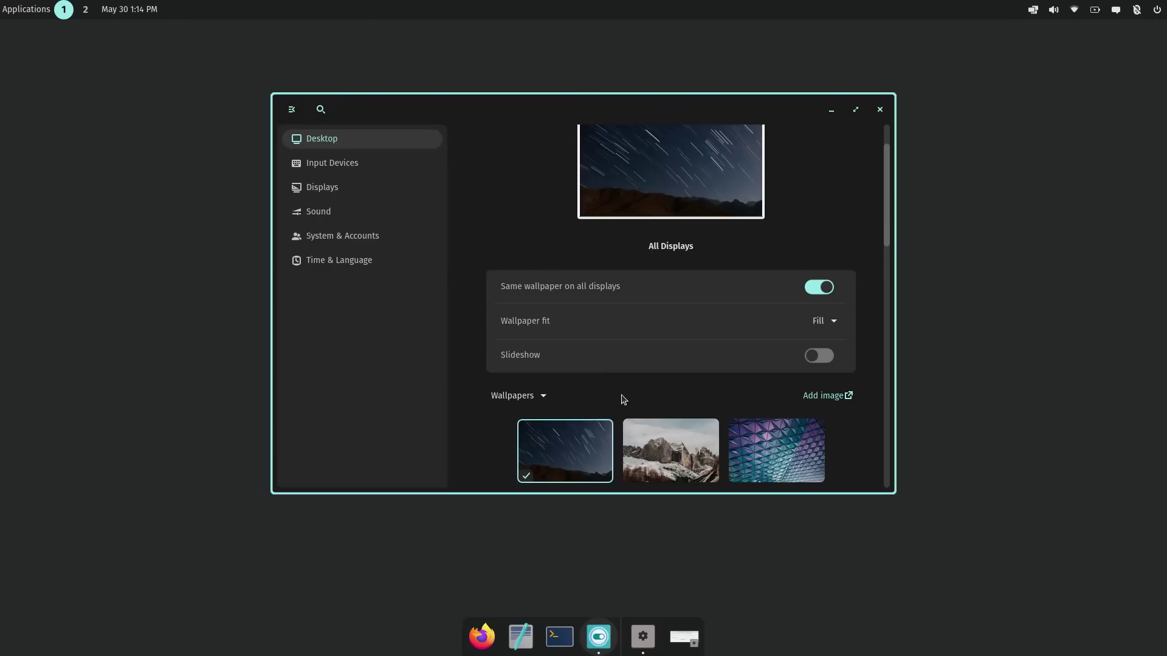
pyautogui.scroll(-4, 639, 371)
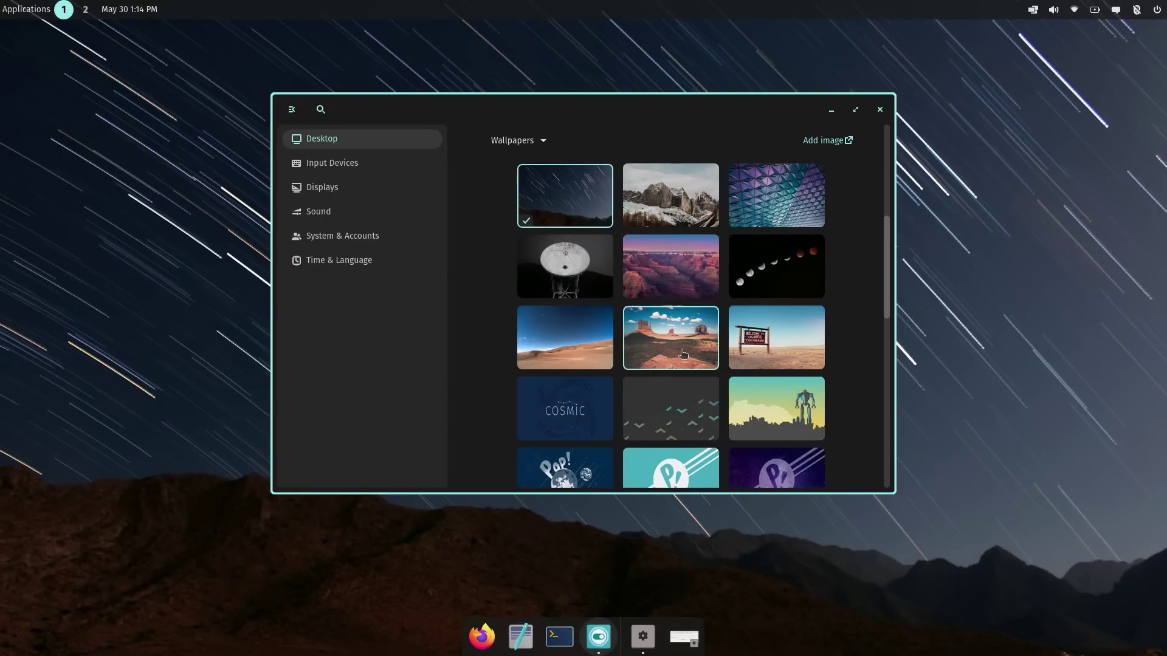
pyautogui.scroll(-6, 693, 350)
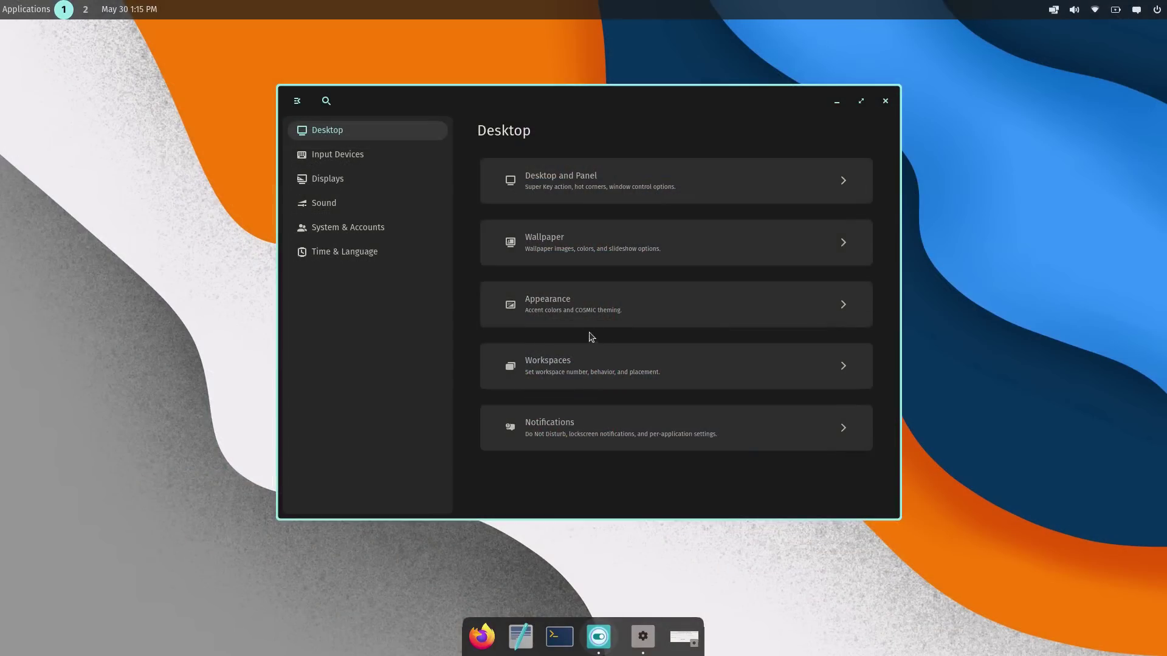
# In Appearance, switch to Light mode and set a dark red application background colour.
pyautogui.click(565, 313)
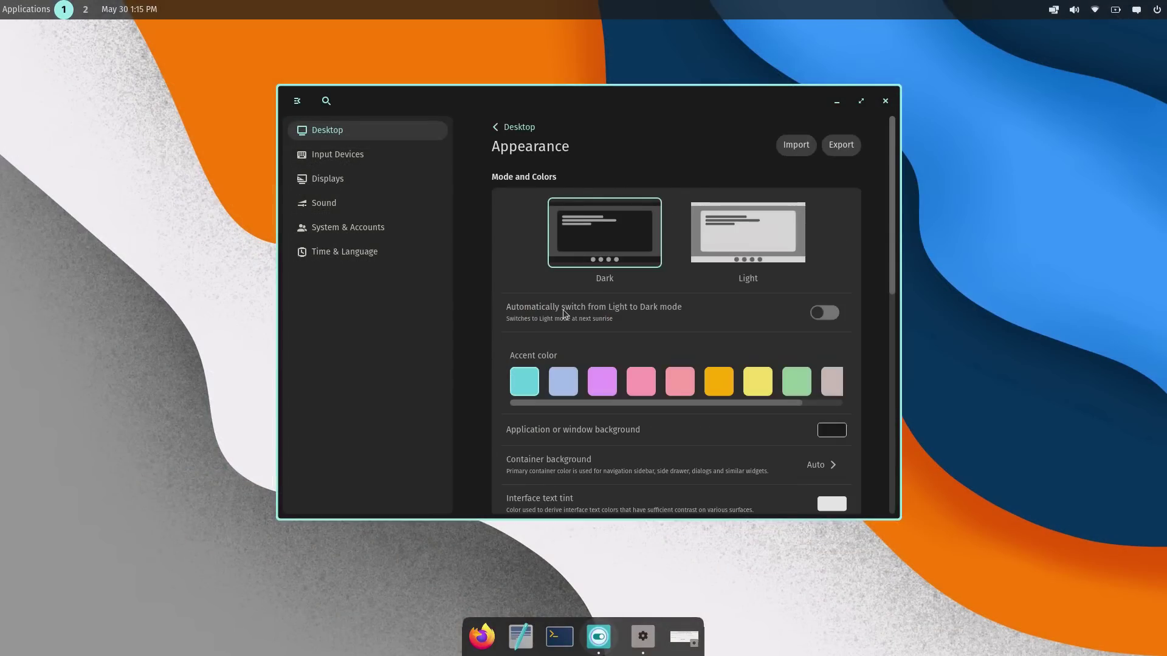
pyautogui.click(774, 234)
pyautogui.click(831, 430)
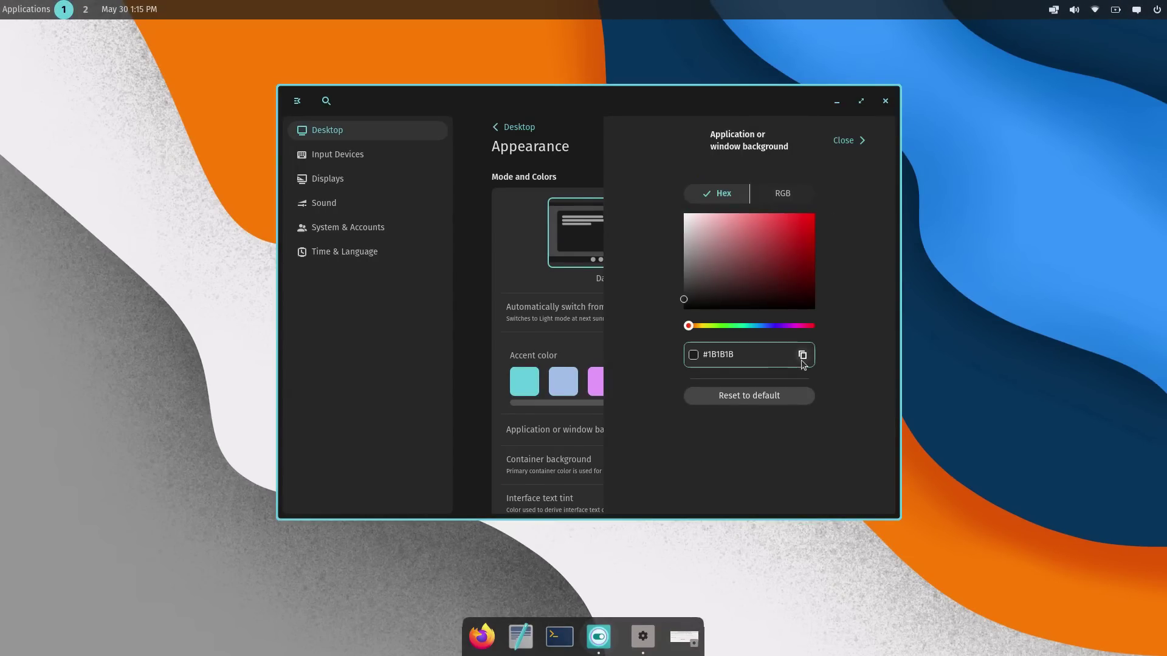
pyautogui.click(796, 261)
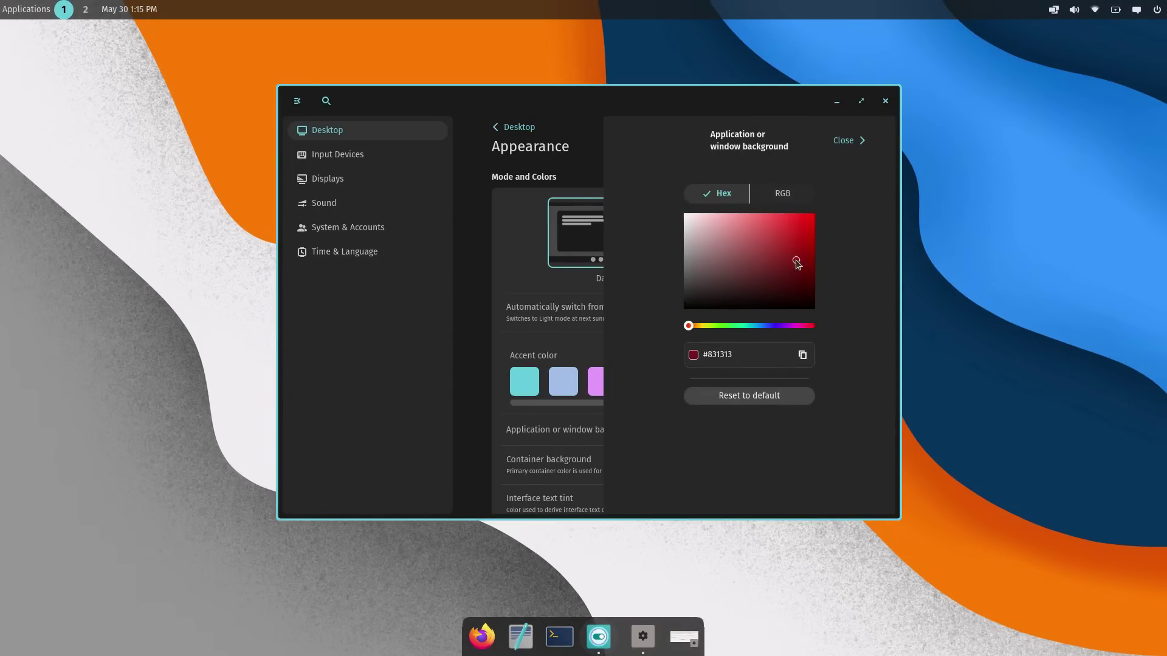
pyautogui.click(857, 141)
# Try the Slightly round interface style, then switch to Square.
pyautogui.scroll(-3, 642, 262)
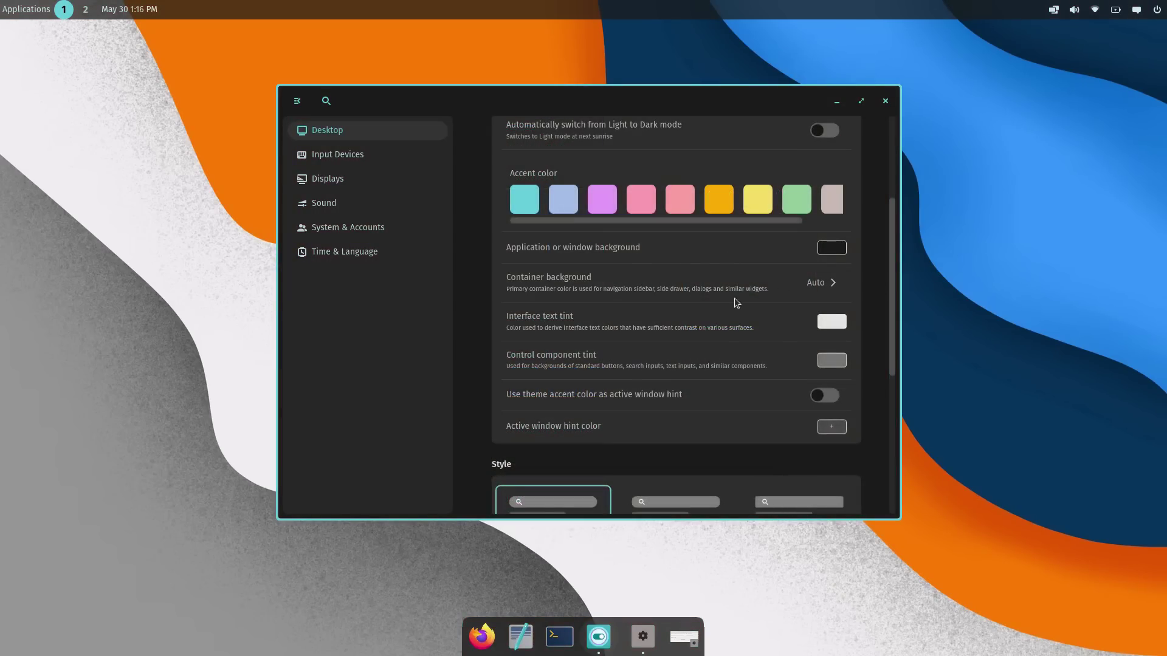
pyautogui.scroll(-2, 657, 339)
pyautogui.scroll(-4, 610, 311)
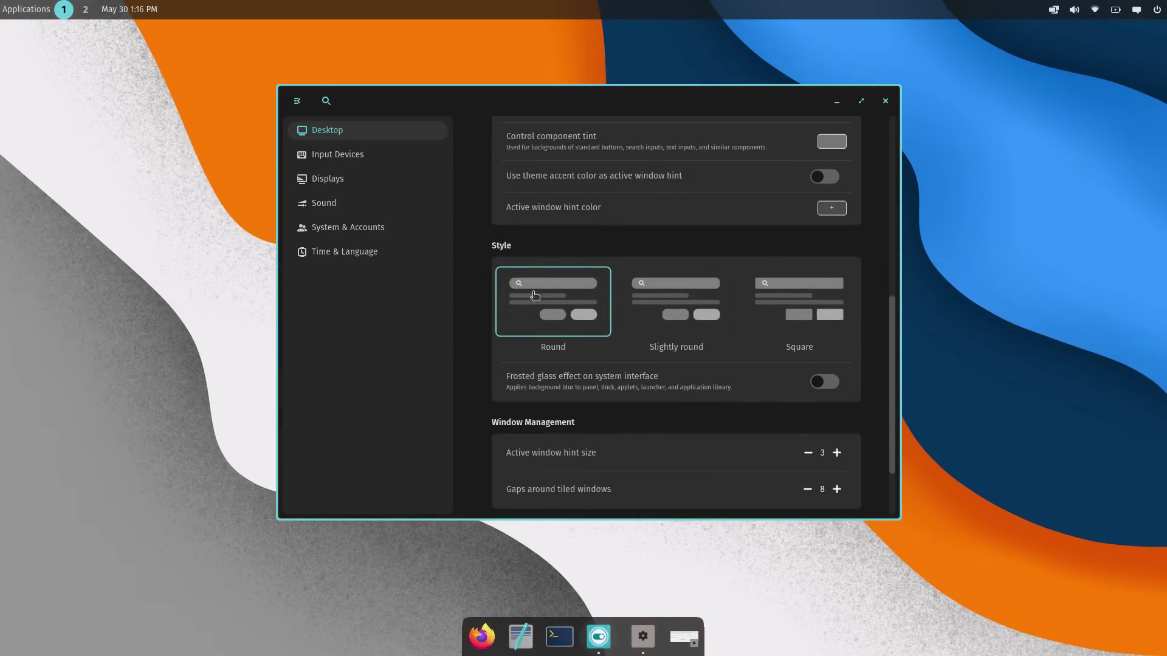
pyautogui.scroll(4, 560, 261)
pyautogui.scroll(-1, 709, 409)
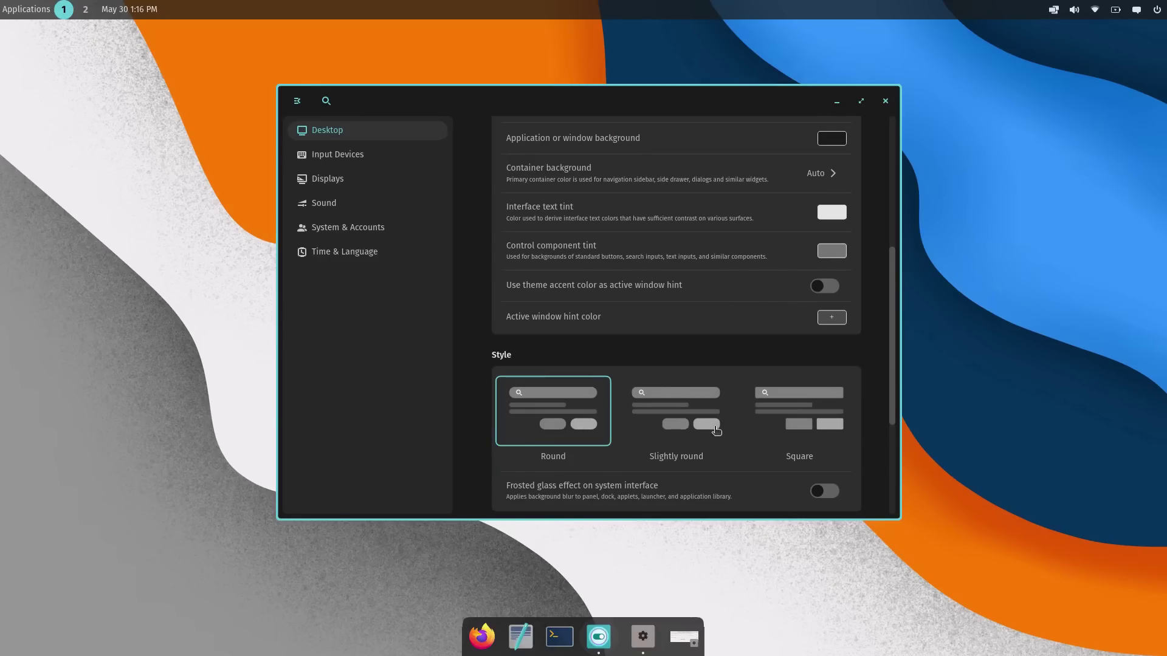
pyautogui.click(717, 431)
pyautogui.click(44, 9)
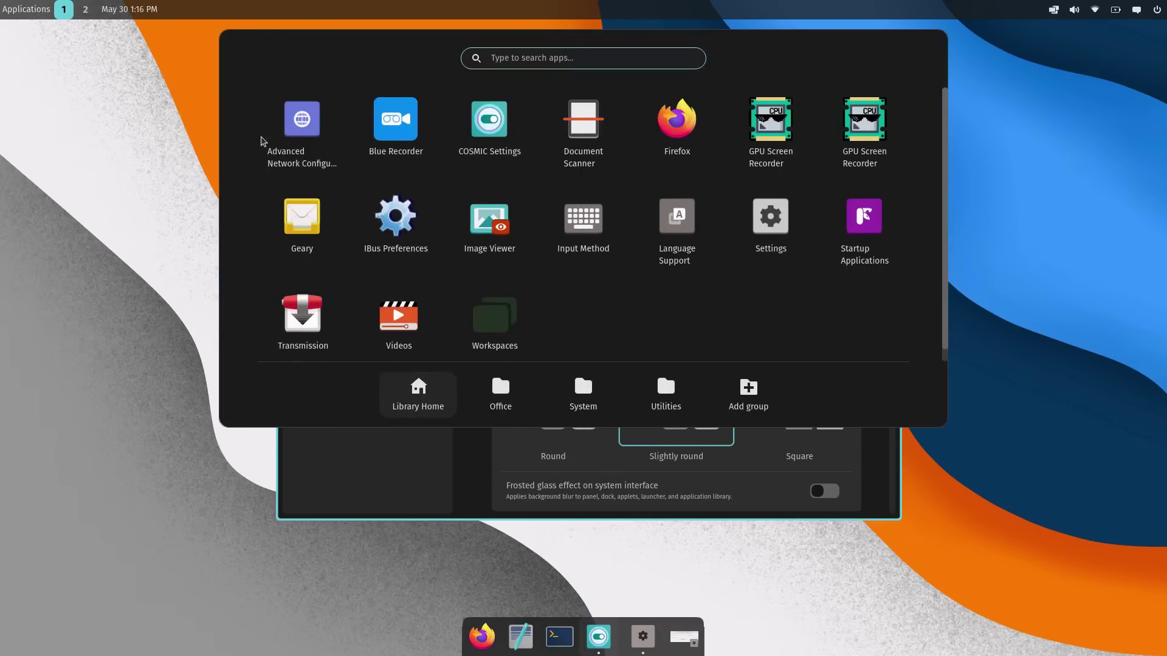
pyautogui.click(1057, 361)
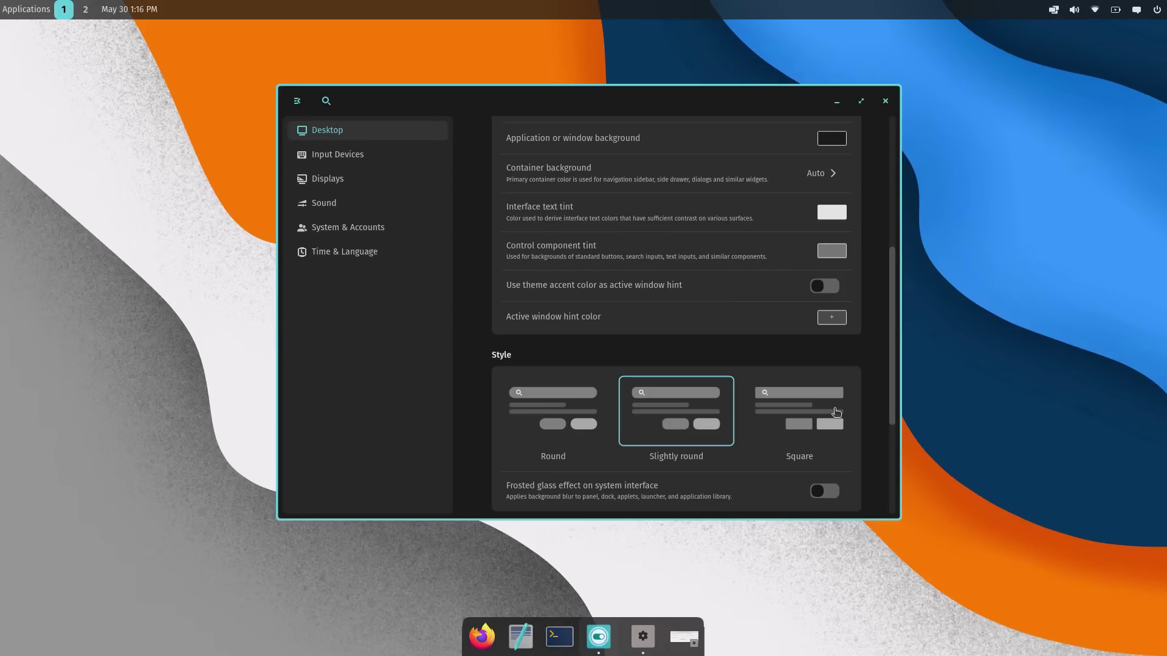
pyautogui.click(836, 412)
# Turn off the active window hint and move the terminal toward the lower right.
pyautogui.click(26, 9)
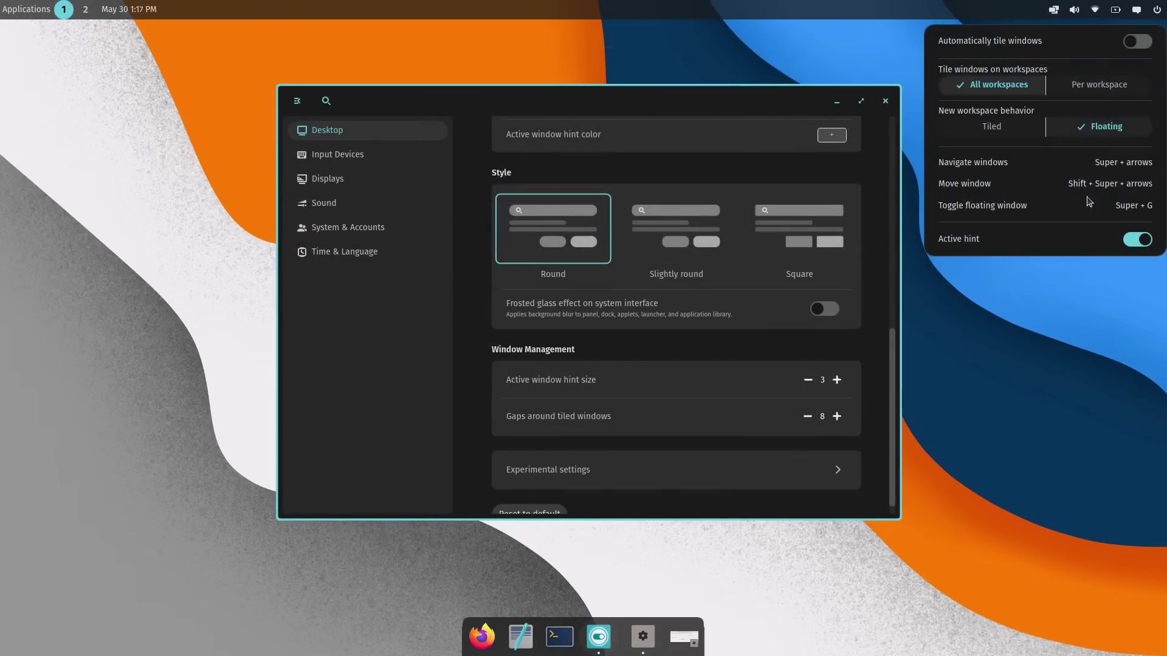
pyautogui.click(1140, 240)
pyautogui.click(970, 453)
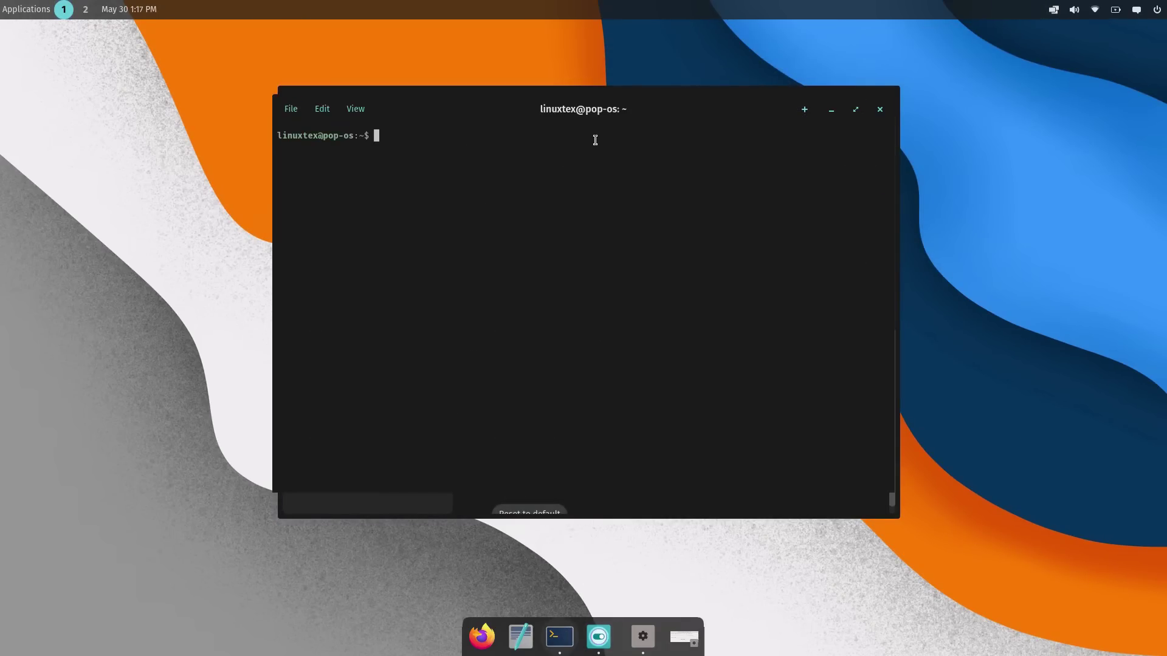
pyautogui.moveTo(599, 110); pyautogui.dragTo(822, 222)
# Launch COSMIC Files via the launcher search, place it upper left, and cycle focus between windows.
pyautogui.press('super')
pyautogui.write('files')
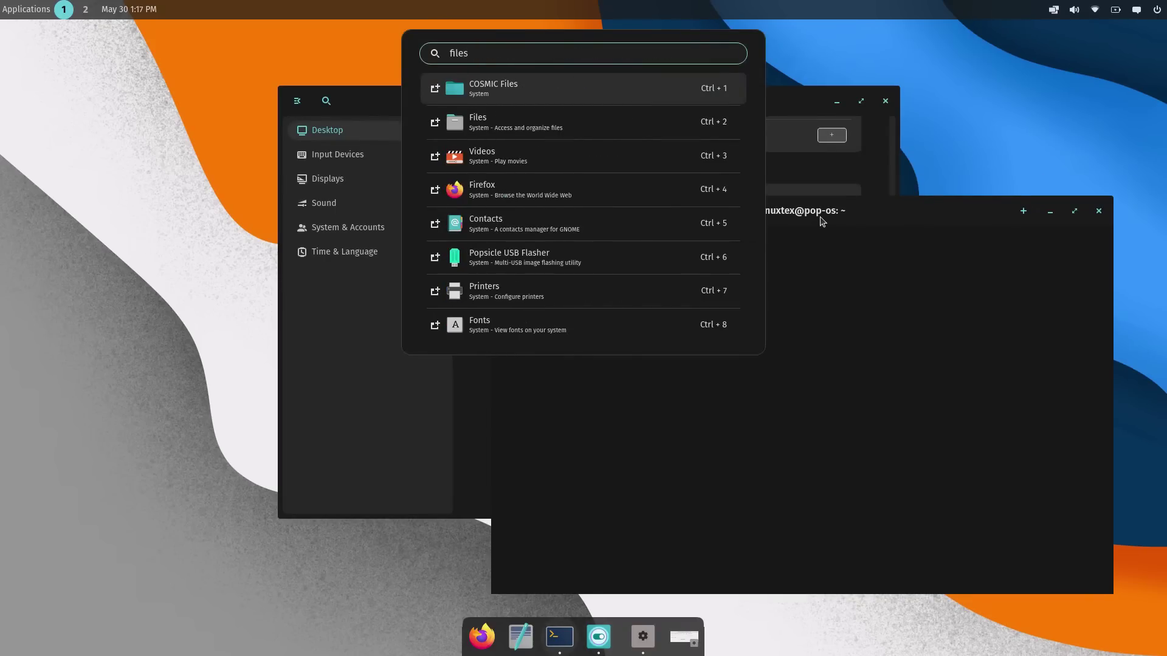
pyautogui.press('Return')
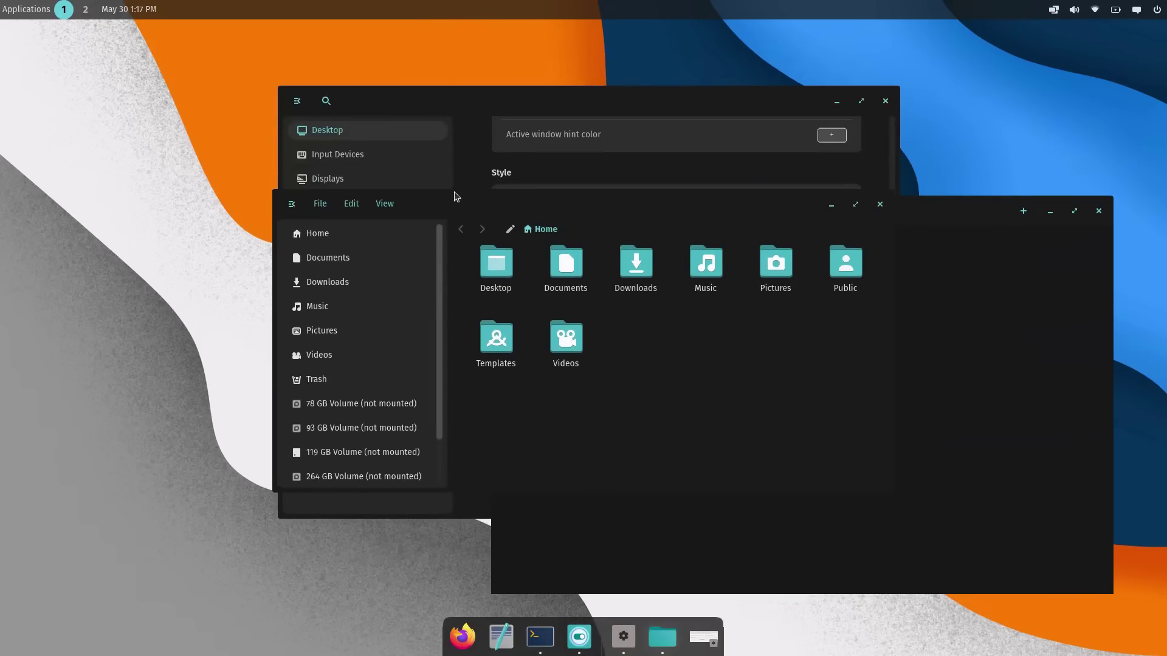
pyautogui.moveTo(563, 211); pyautogui.dragTo(295, 126)
pyautogui.click(455, 482)
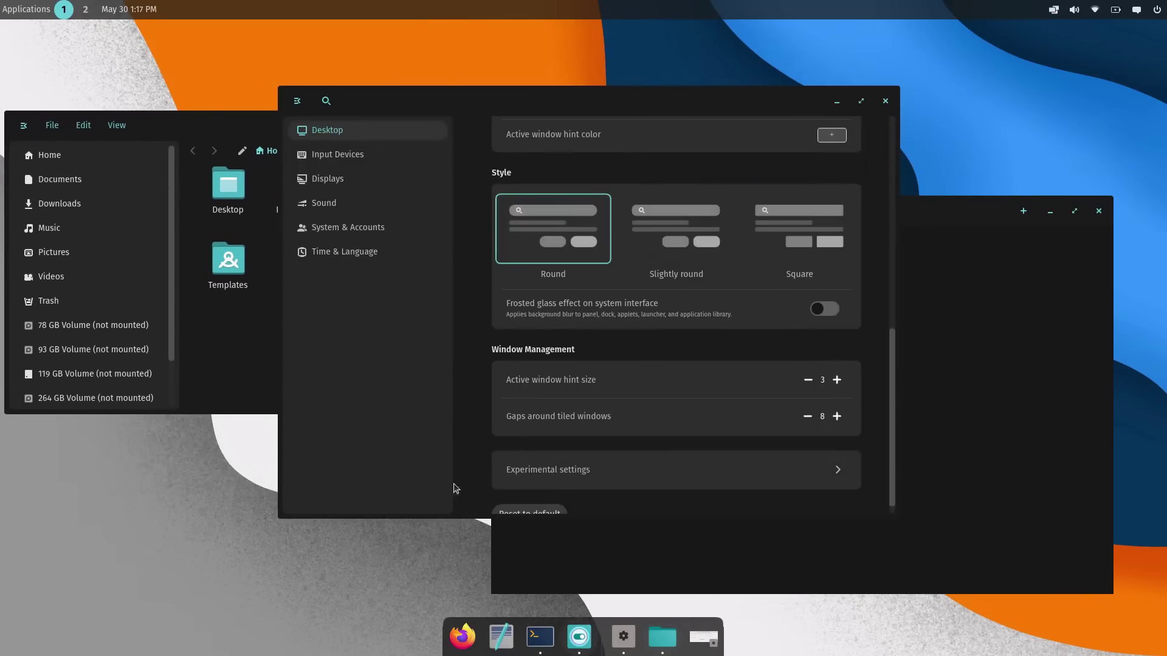
pyautogui.click(1052, 494)
pyautogui.click(237, 366)
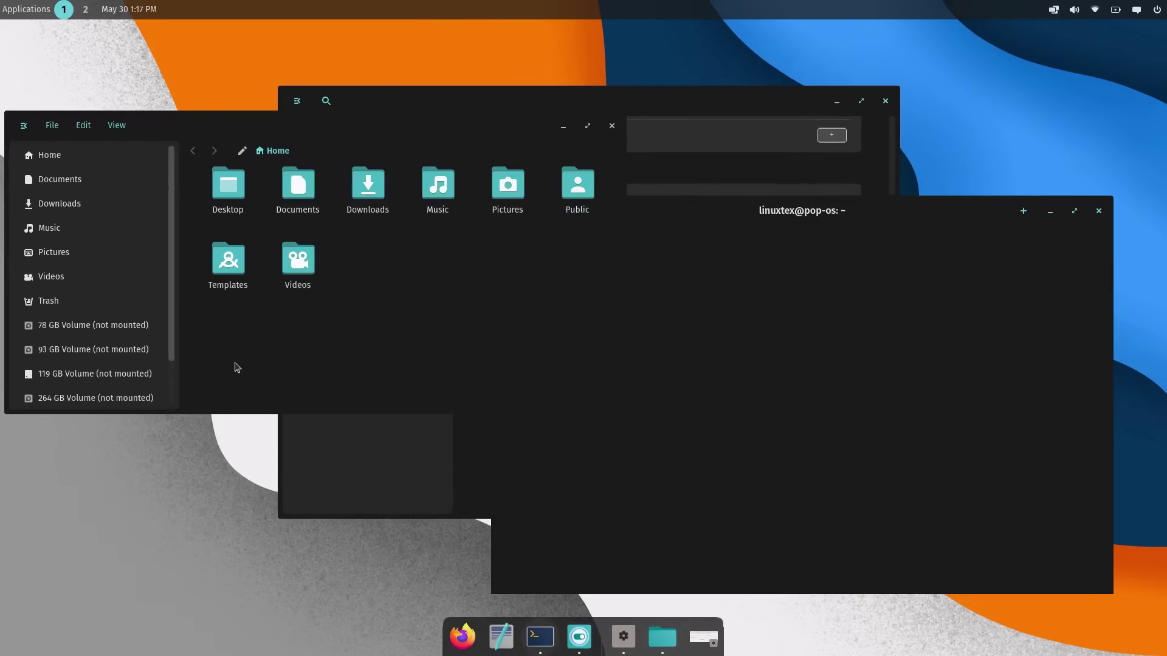
# Turn the active window hint back on and focus the terminal.
pyautogui.click(1055, 10)
pyautogui.click(1143, 249)
pyautogui.click(819, 397)
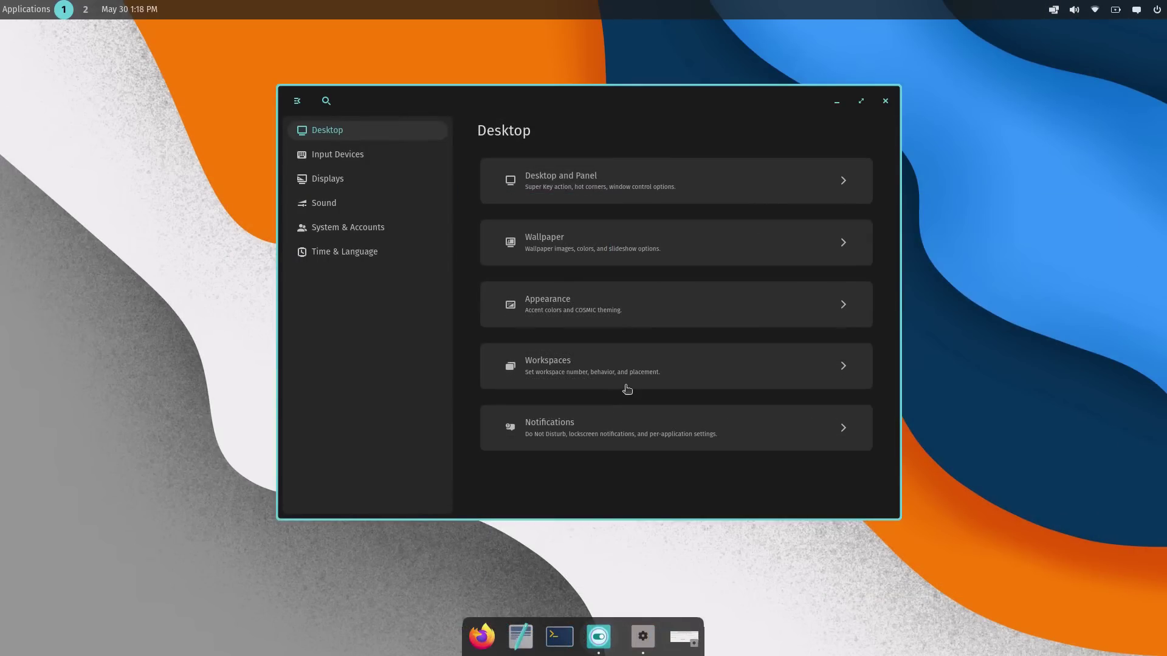
# Look at the Workspaces and Notifications settings, then open Input Devices.
pyautogui.click(628, 390)
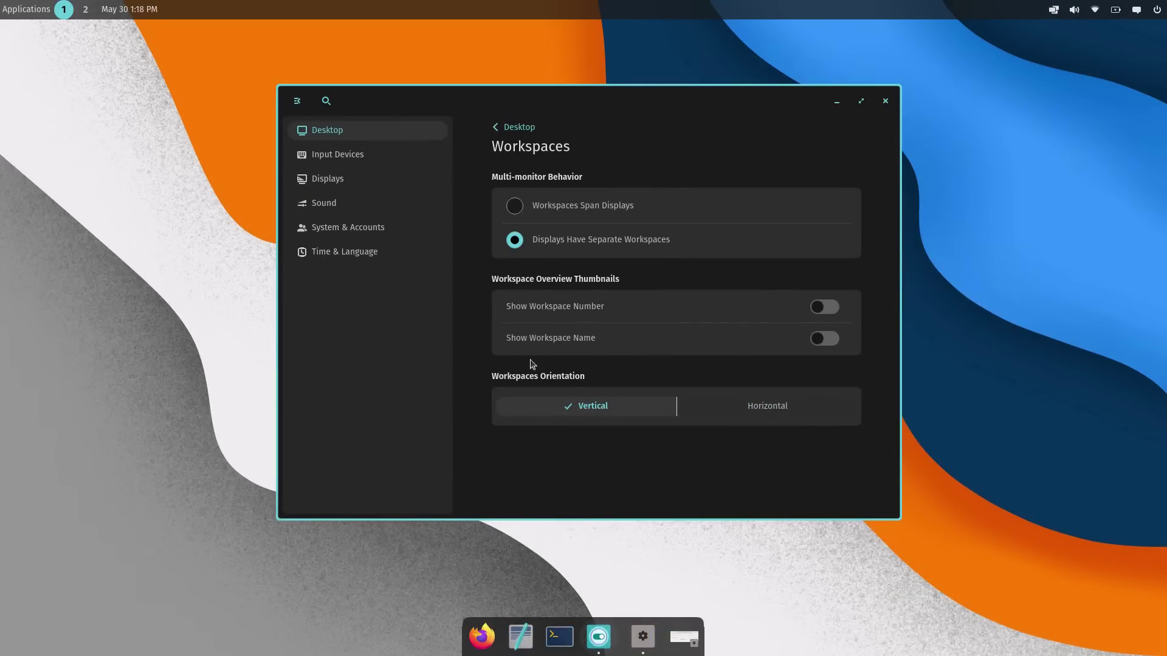
pyautogui.click(520, 127)
pyautogui.click(578, 427)
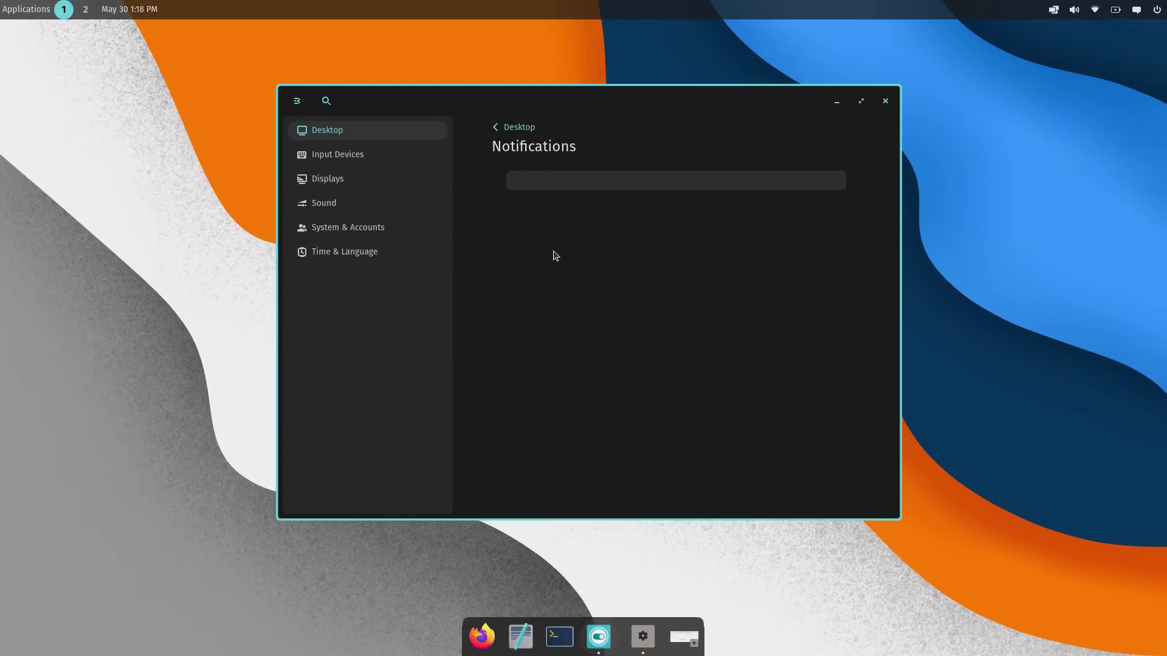
pyautogui.click(502, 128)
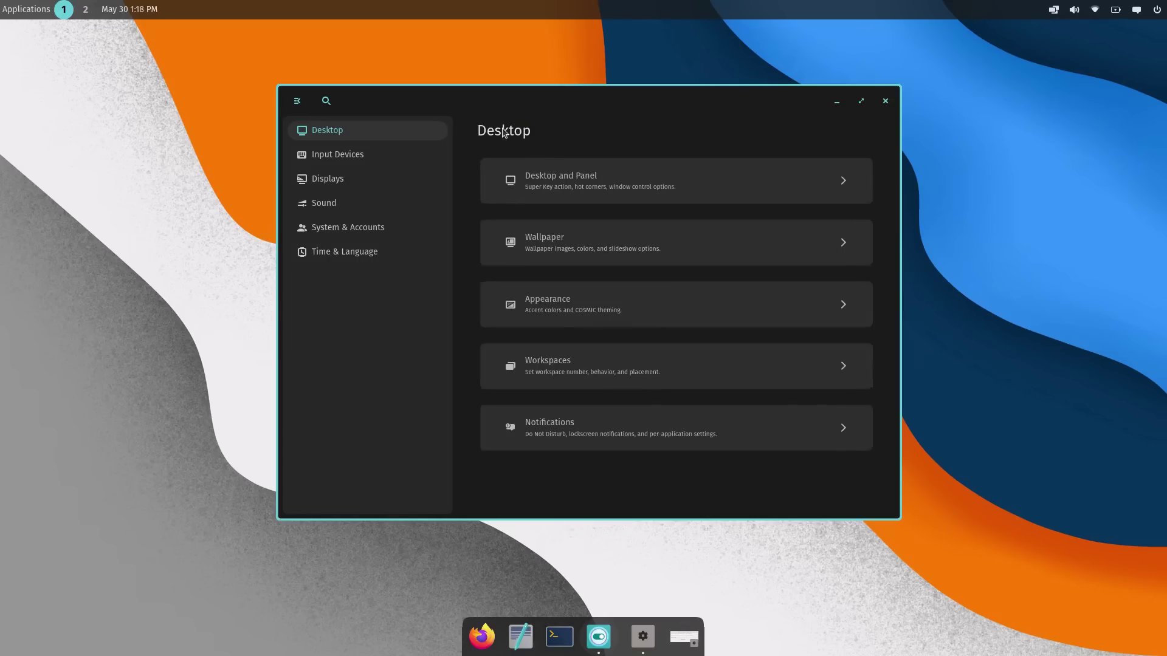
pyautogui.click(373, 153)
# View the Keyboard and Mouse settings under Input Devices.
pyautogui.click(668, 181)
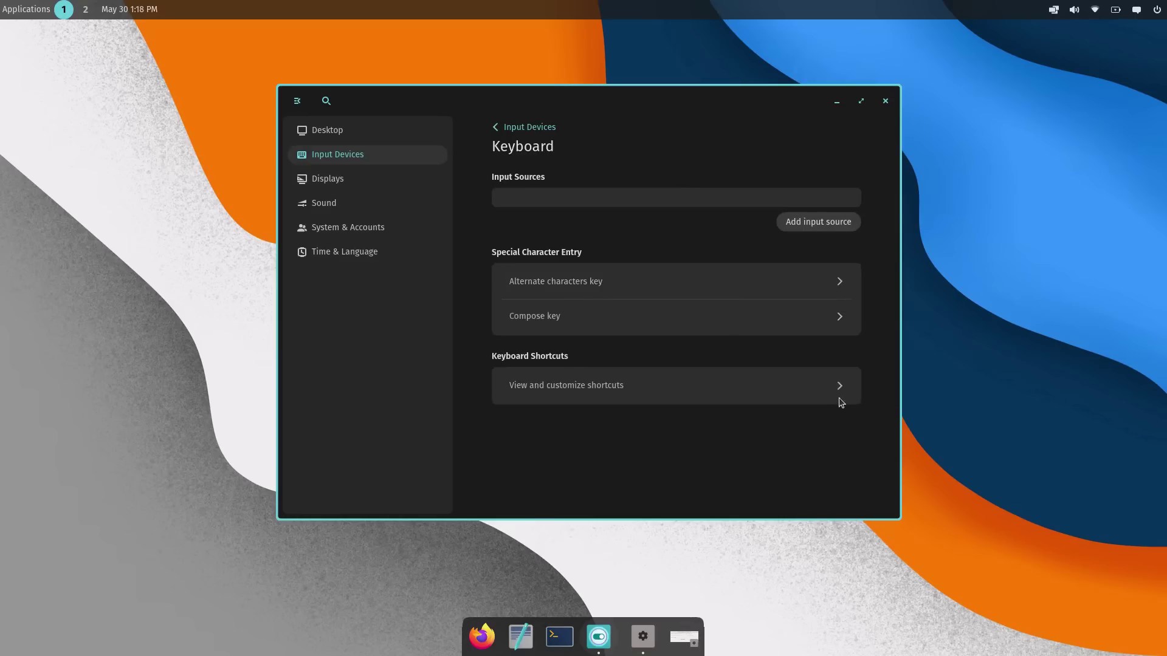
pyautogui.click(502, 128)
pyautogui.click(560, 246)
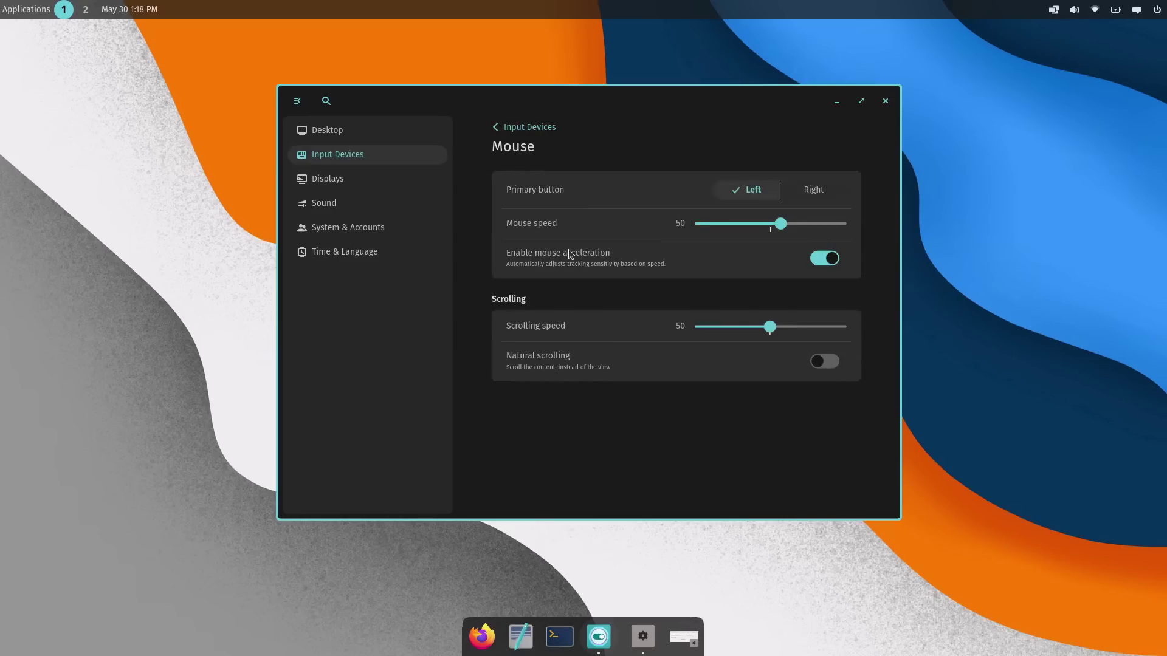
pyautogui.click(515, 127)
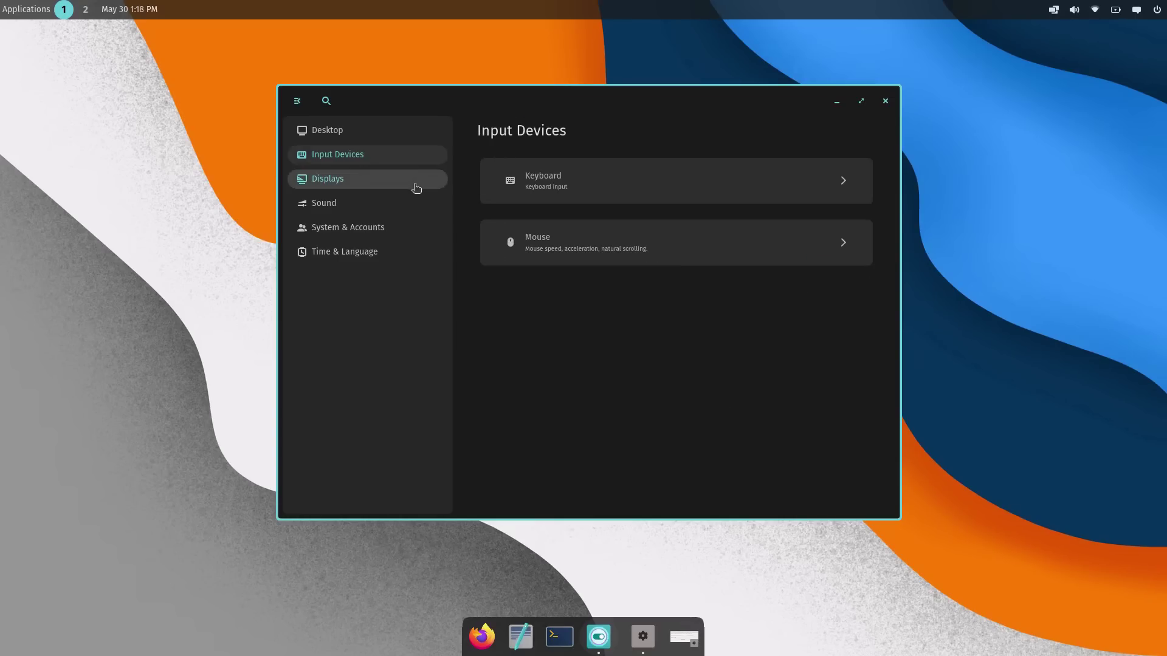
# In Displays, rearrange display 1 around display 0 and view the 13.3-inch display's settings.
pyautogui.click(417, 182)
pyautogui.moveTo(753, 298); pyautogui.dragTo(523, 272)
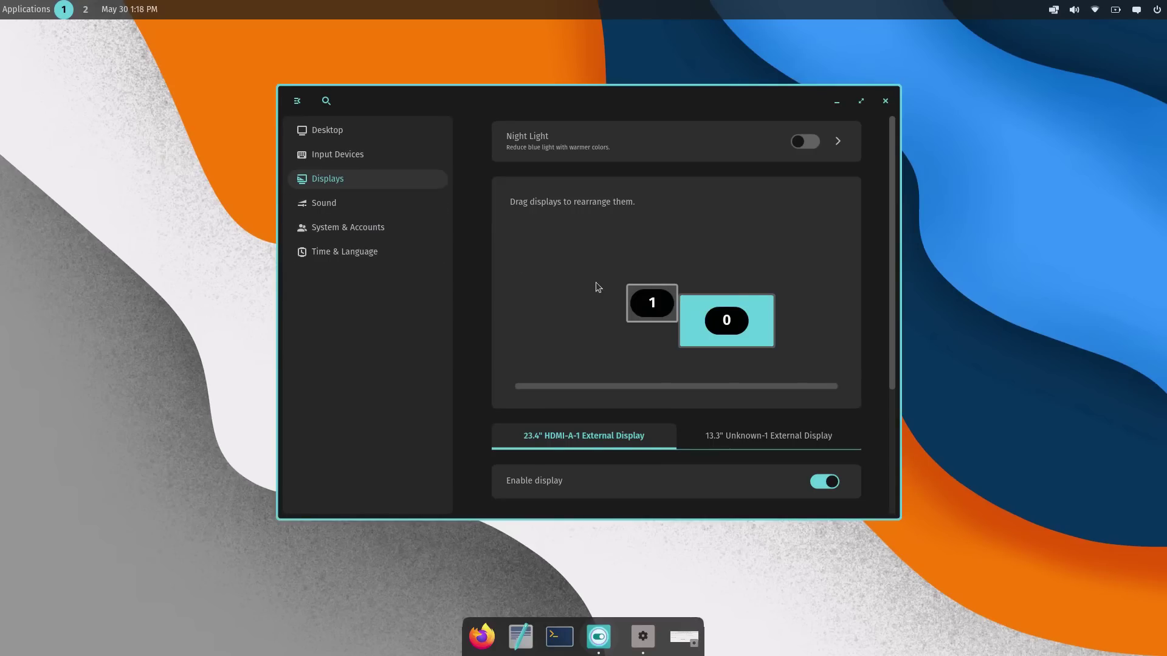
pyautogui.moveTo(634, 297); pyautogui.dragTo(868, 316)
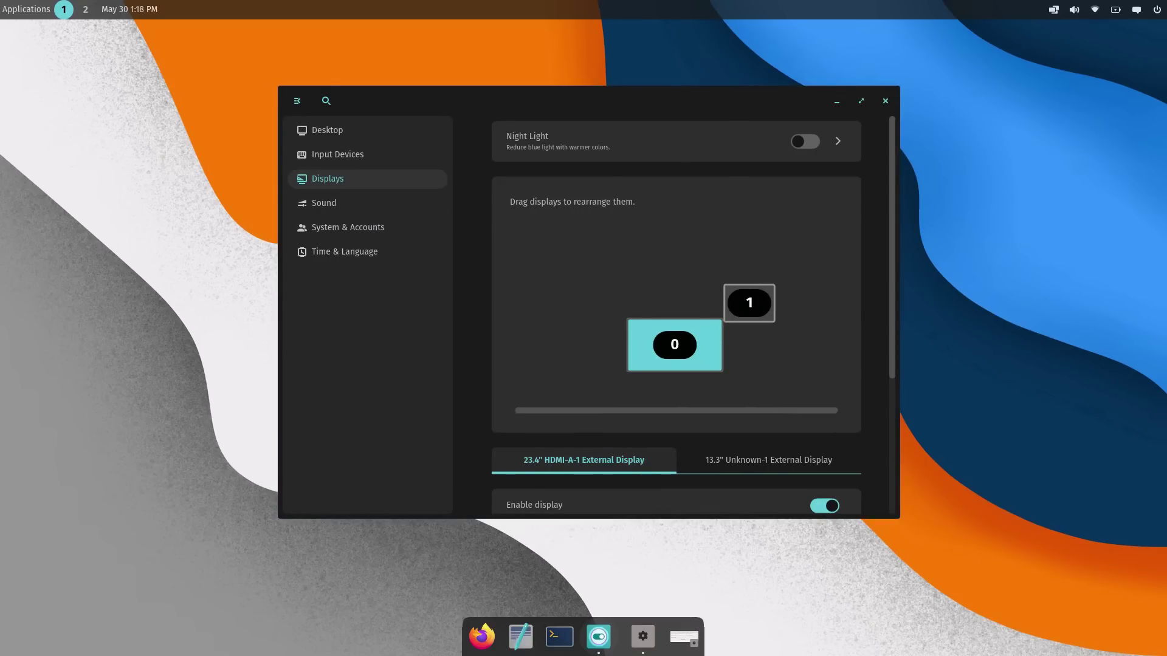
pyautogui.moveTo(757, 311); pyautogui.dragTo(758, 347)
pyautogui.scroll(-5, 699, 446)
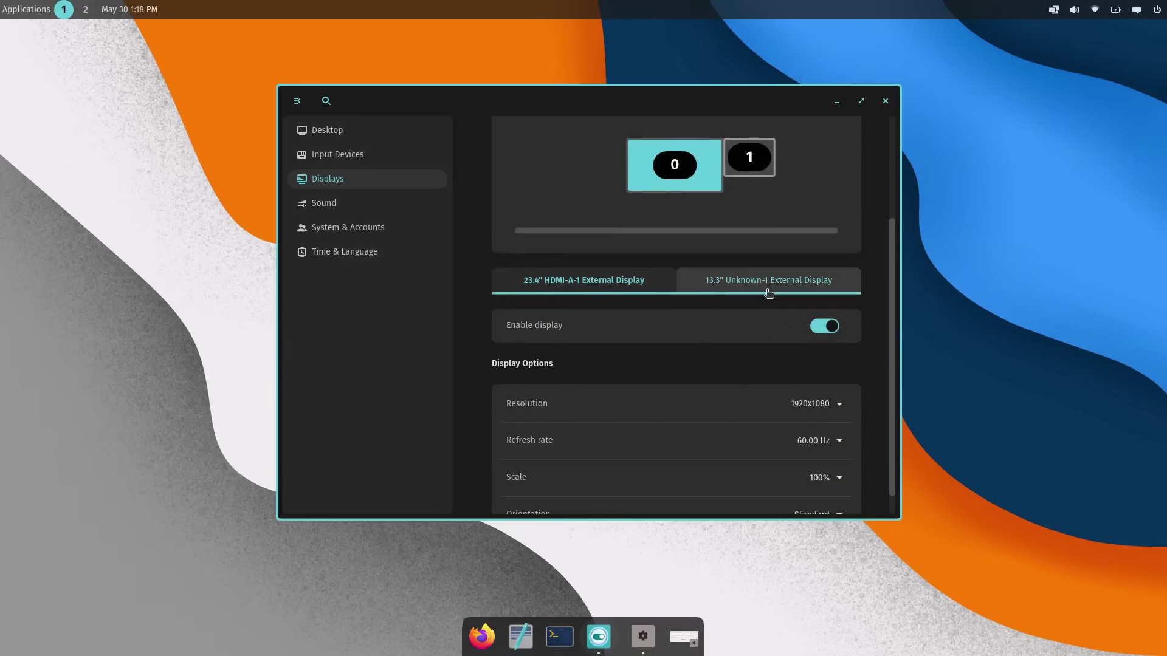
pyautogui.click(748, 287)
pyautogui.scroll(-1, 730, 426)
pyautogui.scroll(5, 754, 480)
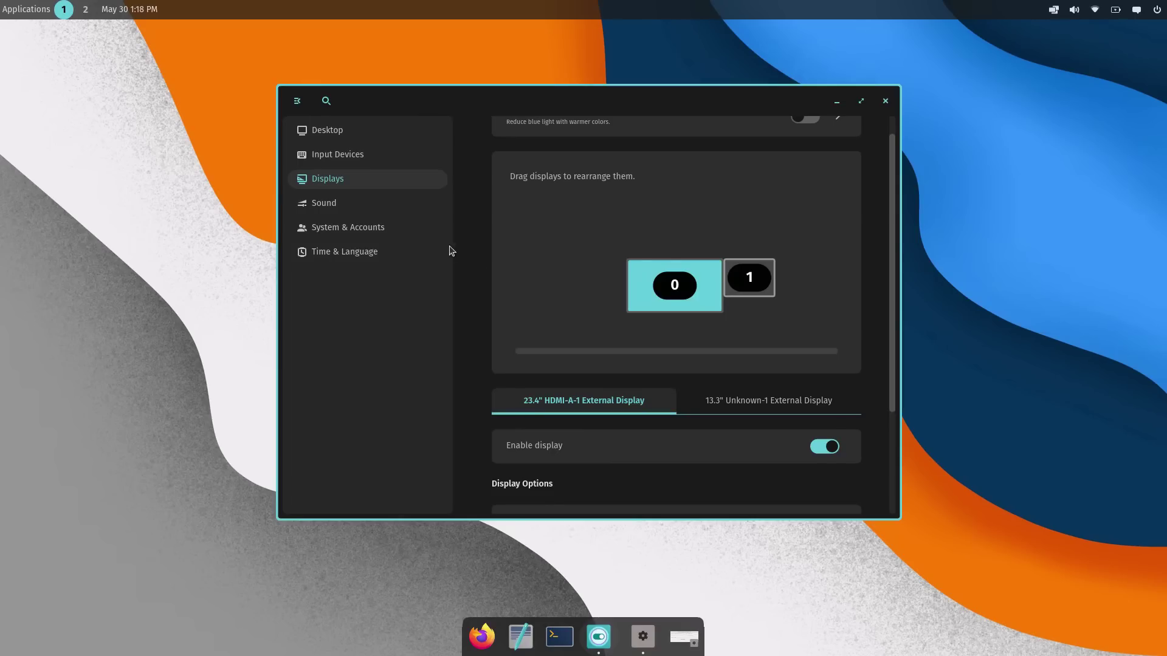
# View the Sound and Time & Language pages, then close Settings.
pyautogui.click(380, 205)
pyautogui.click(425, 252)
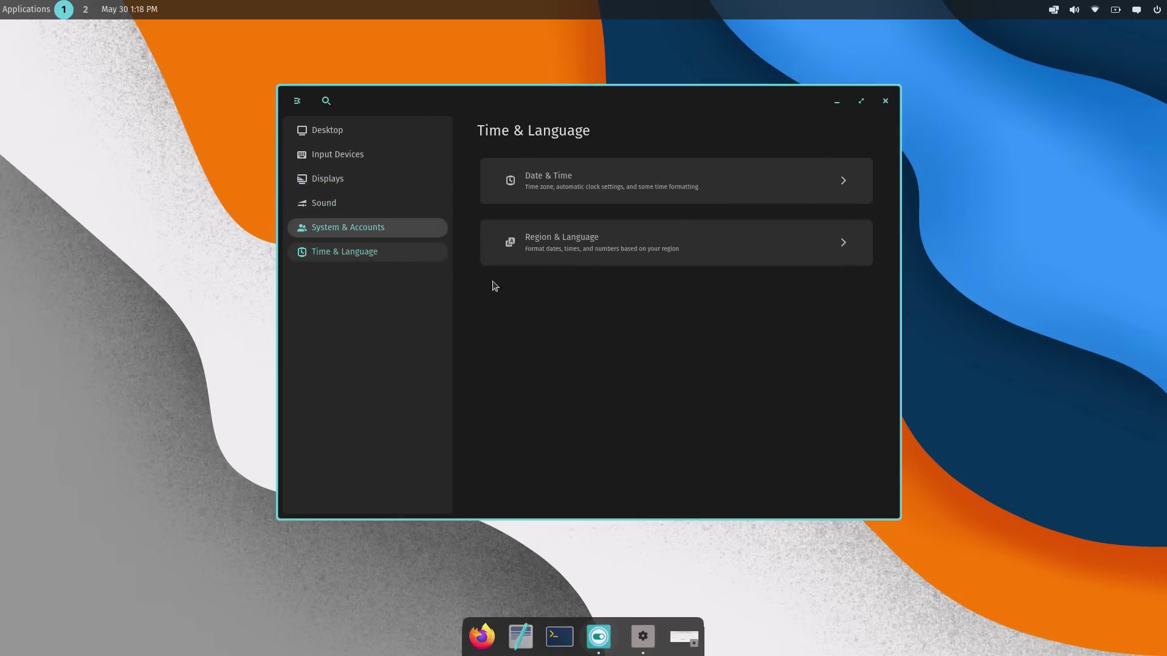
pyautogui.click(885, 101)
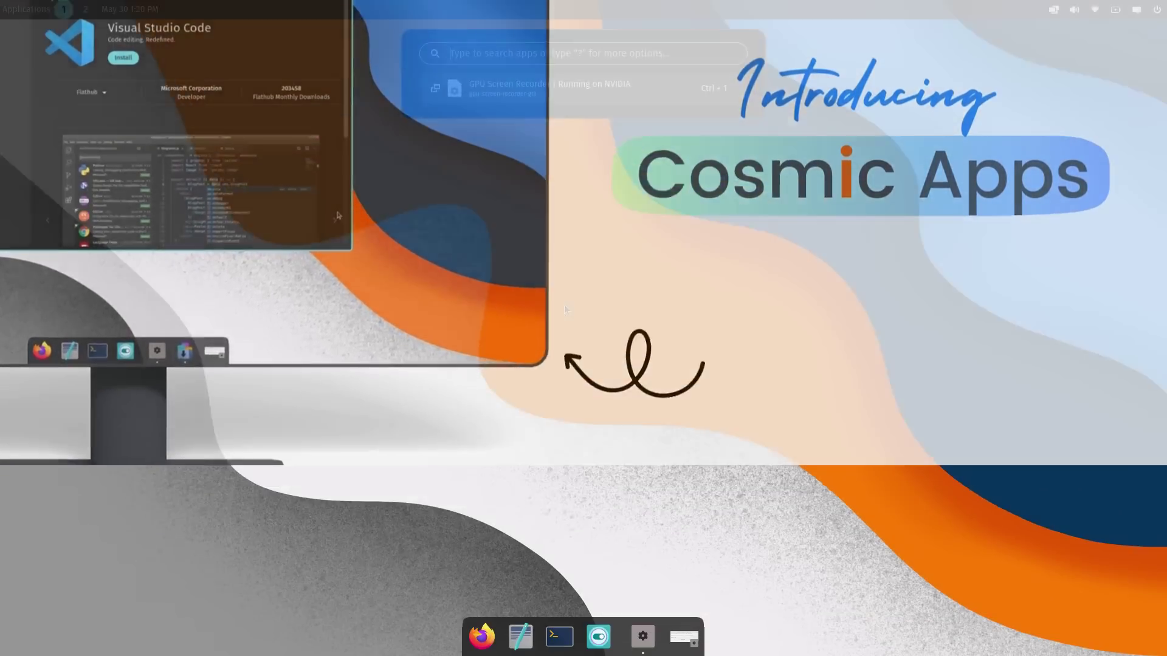
# Search the applications library for 'cosmic' and launch COSMIC App Store.
pyautogui.press('super')
pyautogui.press('Escape')
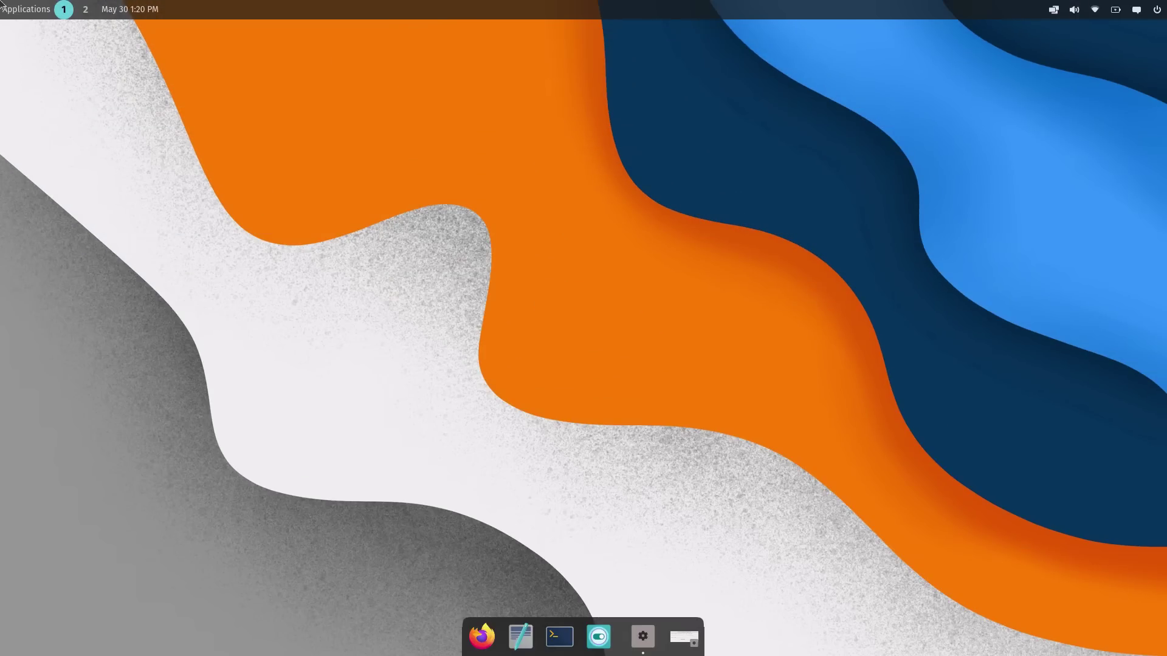
pyautogui.click(3, 7)
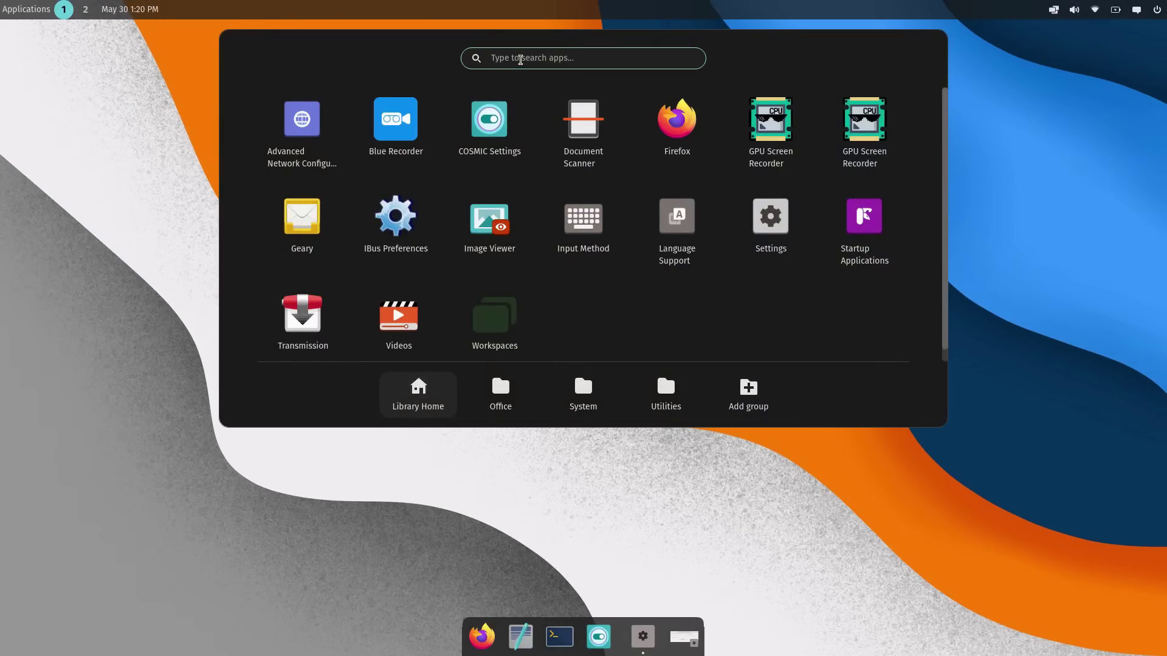
pyautogui.write('cosmic')
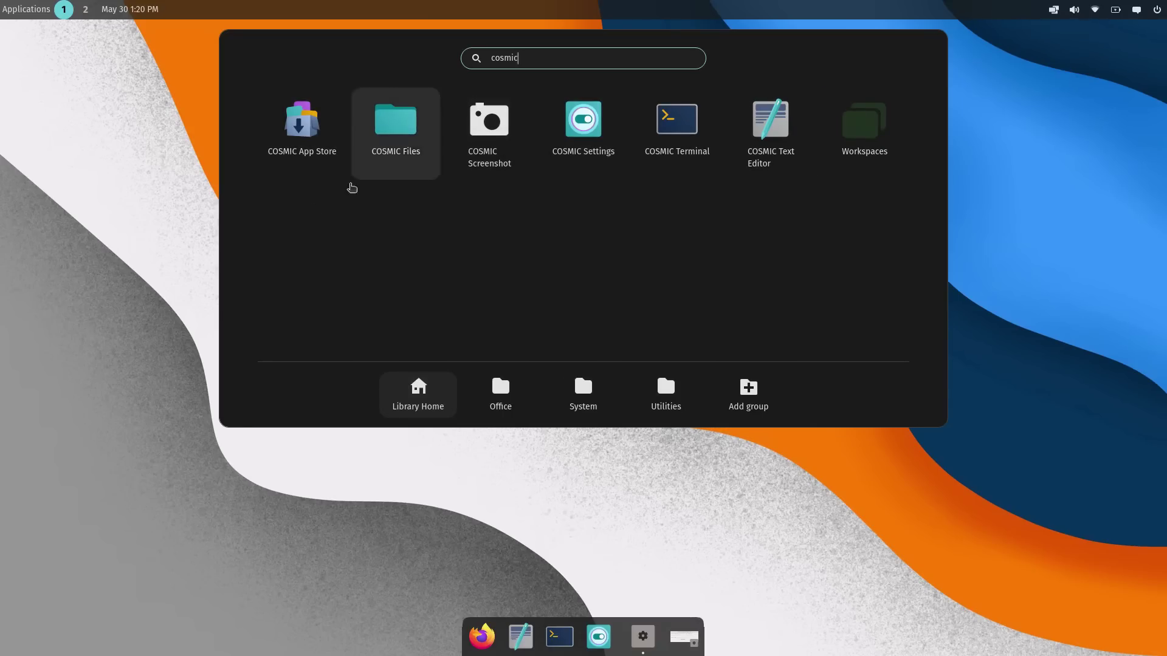
pyautogui.click(299, 128)
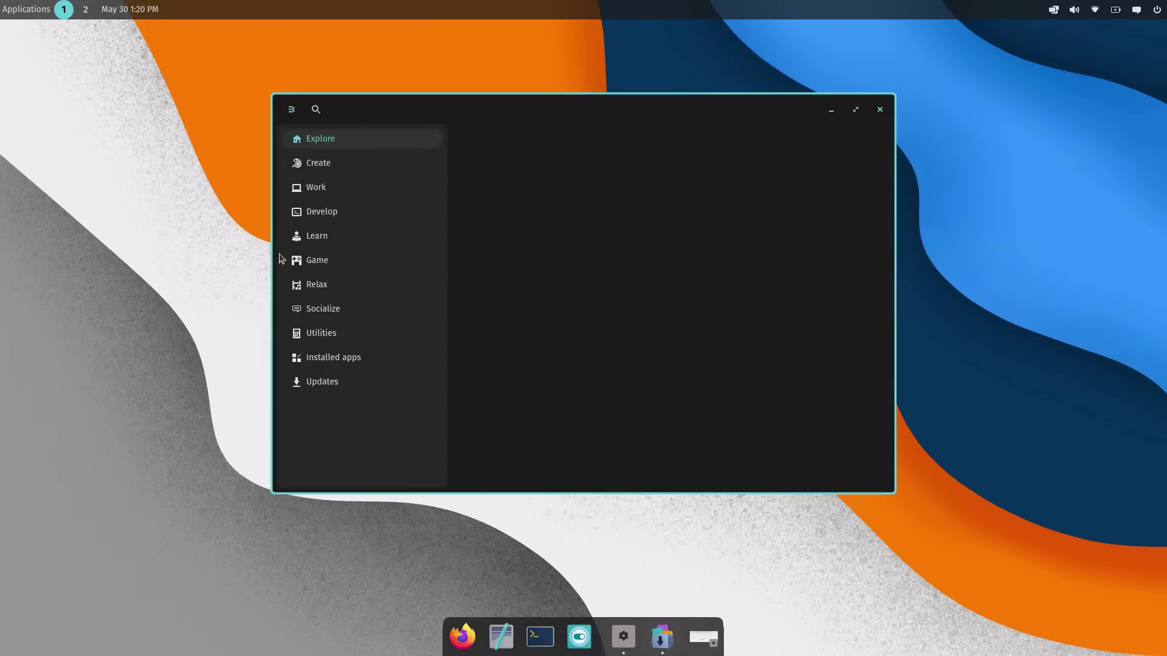
# Browse the Create, Work, Develop and Learn app categories.
pyautogui.scroll(-5, 617, 263)
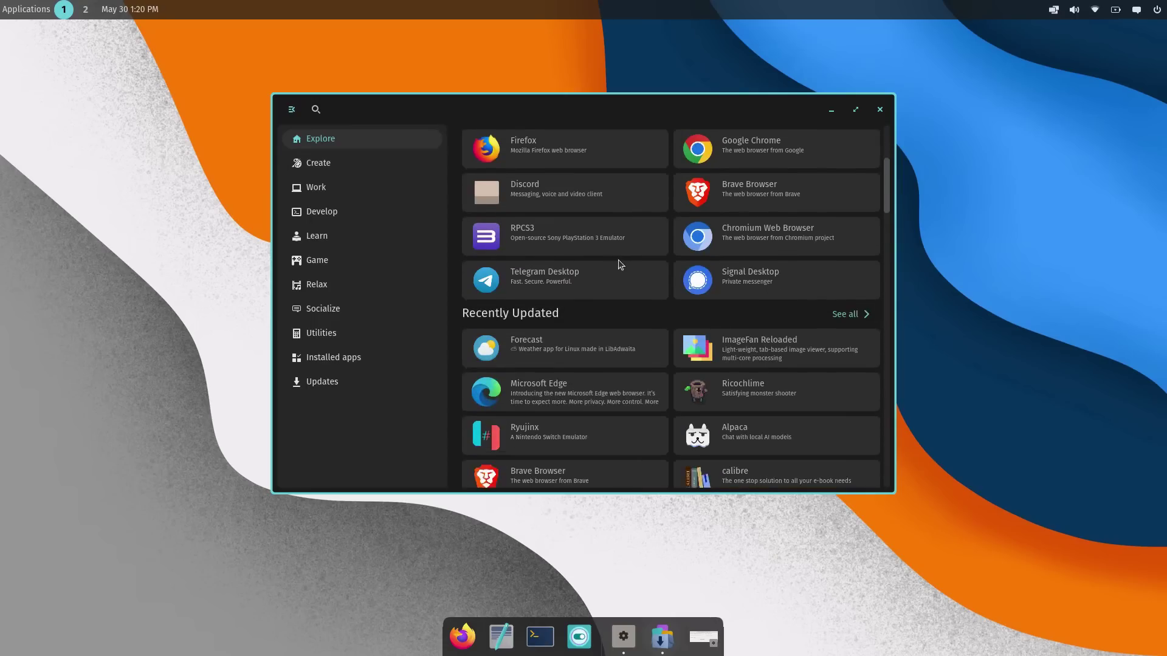
pyautogui.scroll(5, 618, 264)
pyautogui.click(371, 174)
pyautogui.click(365, 186)
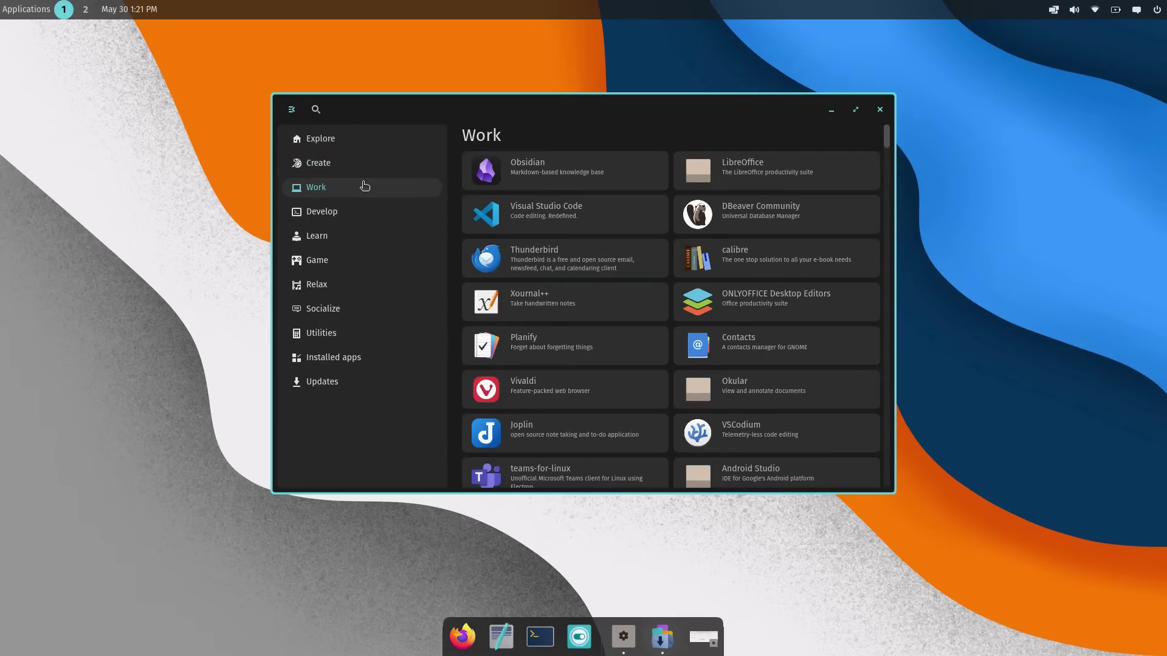
pyautogui.click(365, 214)
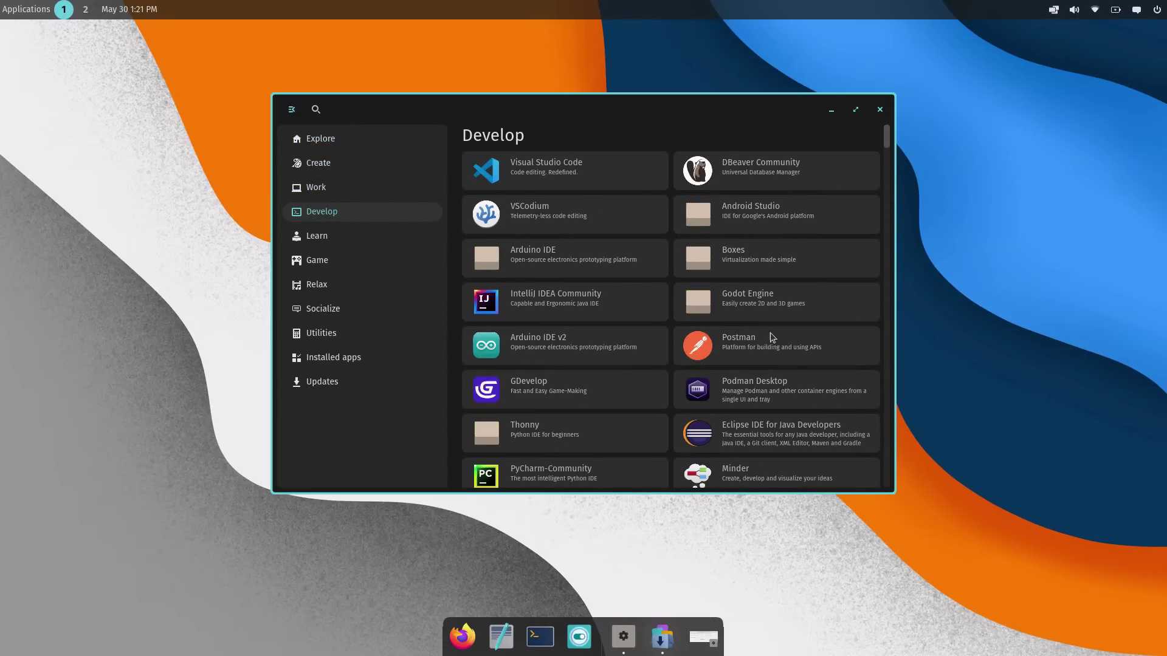
pyautogui.click(349, 231)
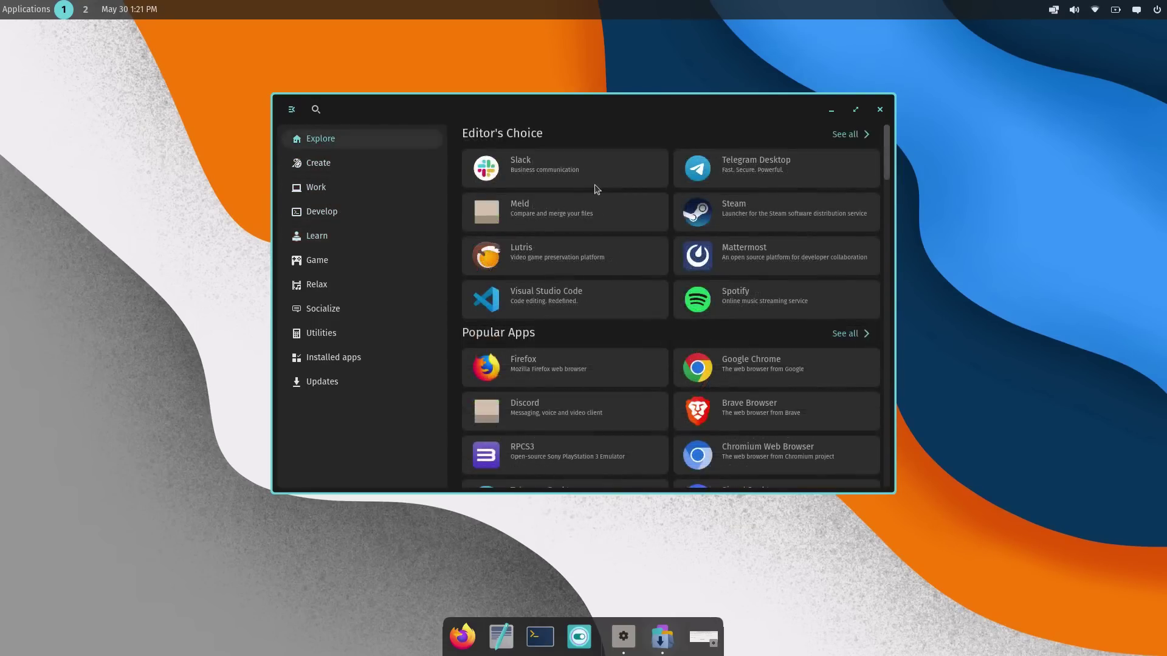
# Open Slack's details, switch its source to the System package, and view its screenshots.
pyautogui.click(593, 187)
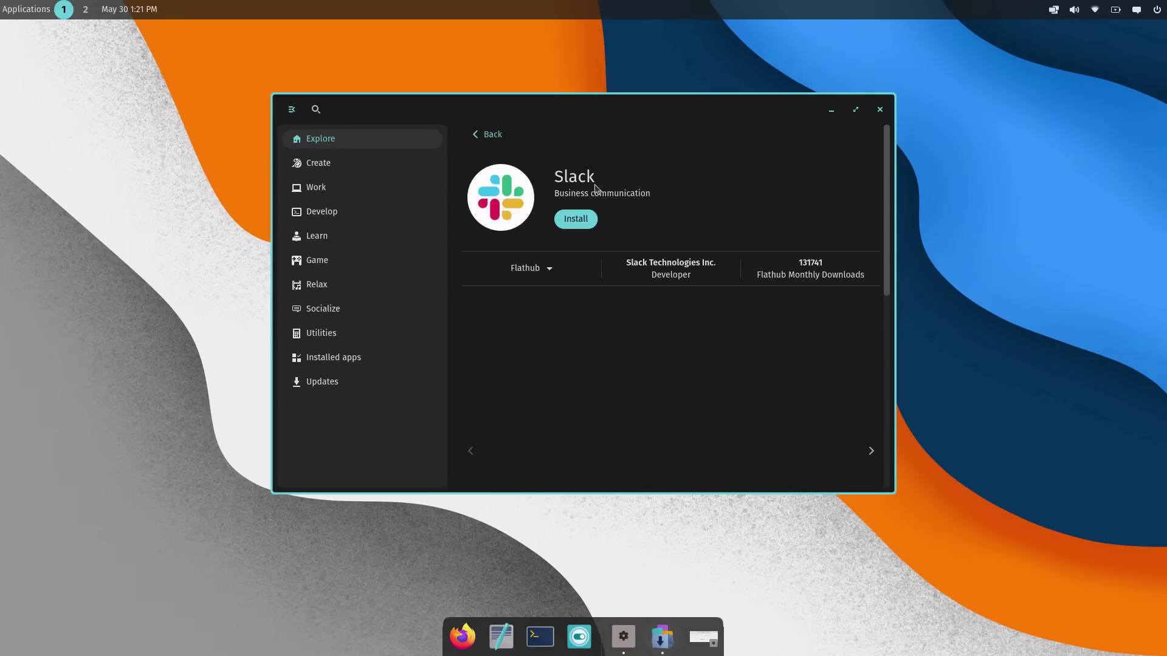
pyautogui.click(549, 274)
pyautogui.click(523, 316)
pyautogui.scroll(-4, 690, 334)
pyautogui.scroll(2, 692, 334)
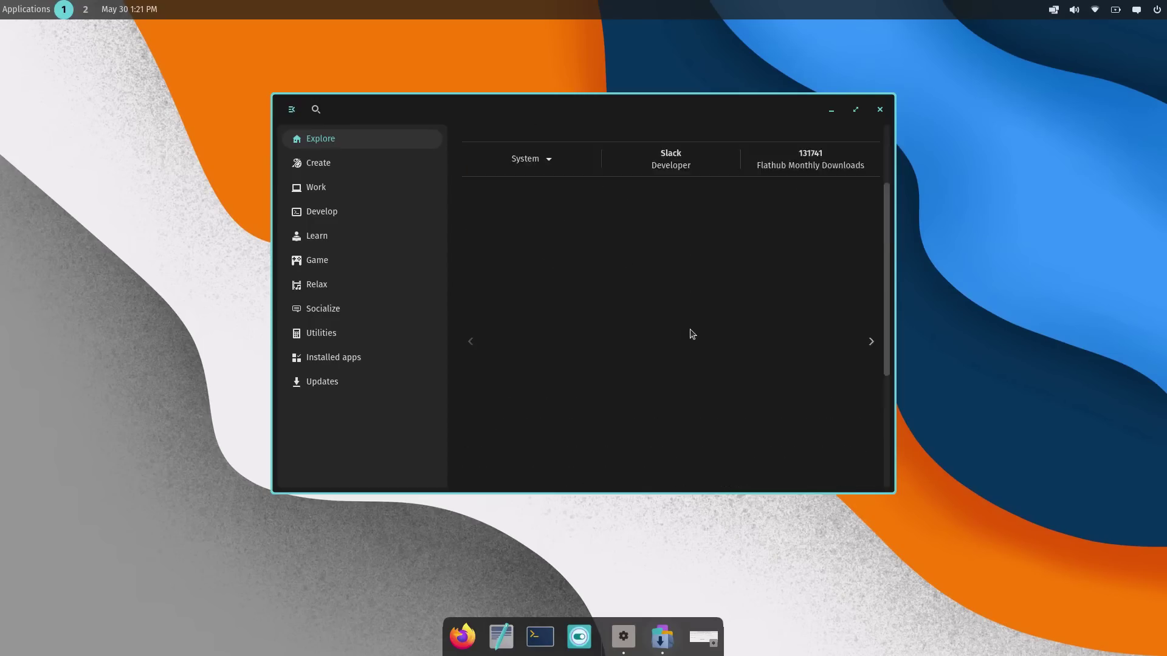
pyautogui.scroll(2, 691, 334)
pyautogui.scroll(-4, 641, 264)
pyautogui.click(871, 269)
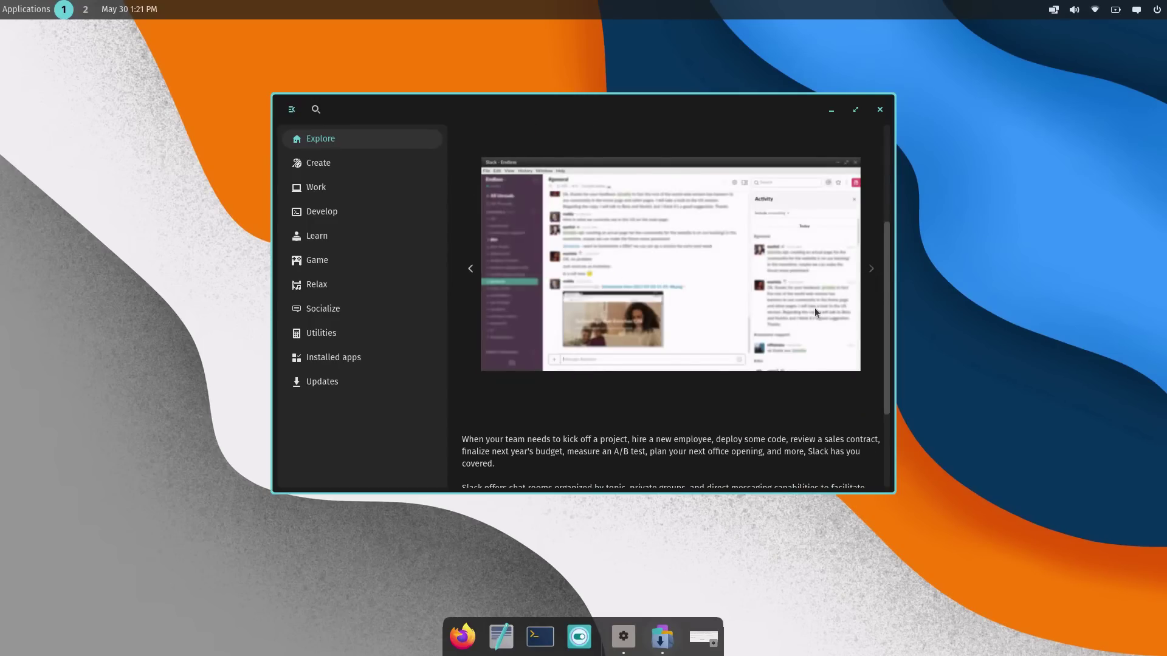
pyautogui.scroll(3, 803, 304)
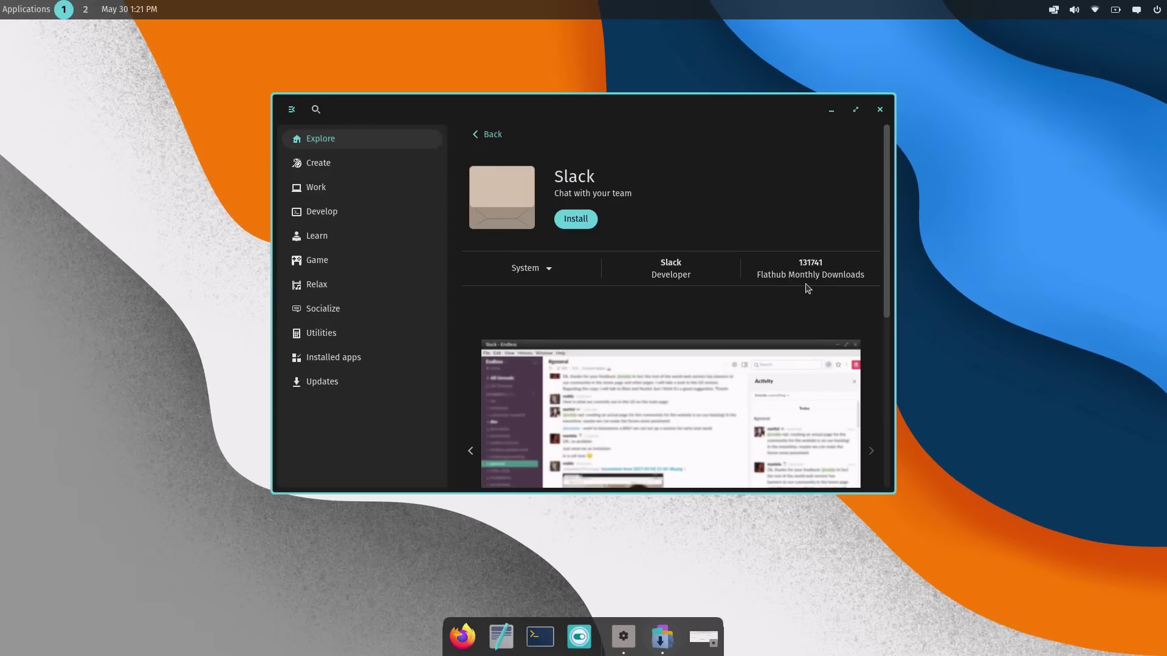
# Switch Slack's package source back to Flathub and review its details.
pyautogui.click(542, 272)
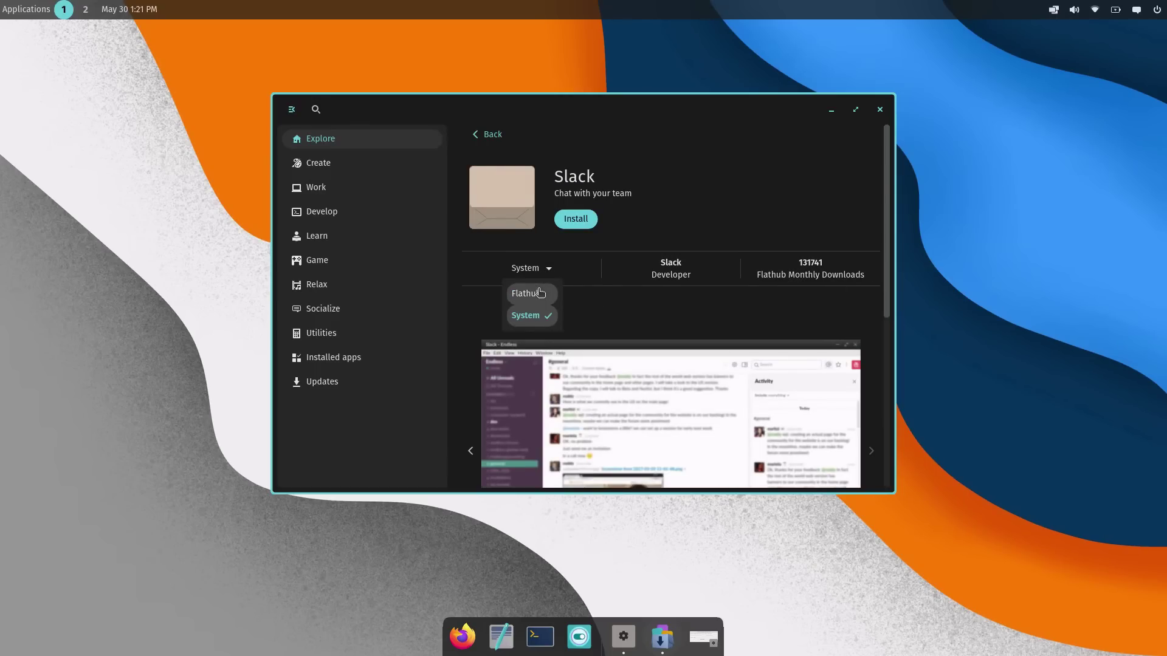
pyautogui.click(539, 293)
pyautogui.scroll(-3, 646, 336)
pyautogui.scroll(-4, 649, 339)
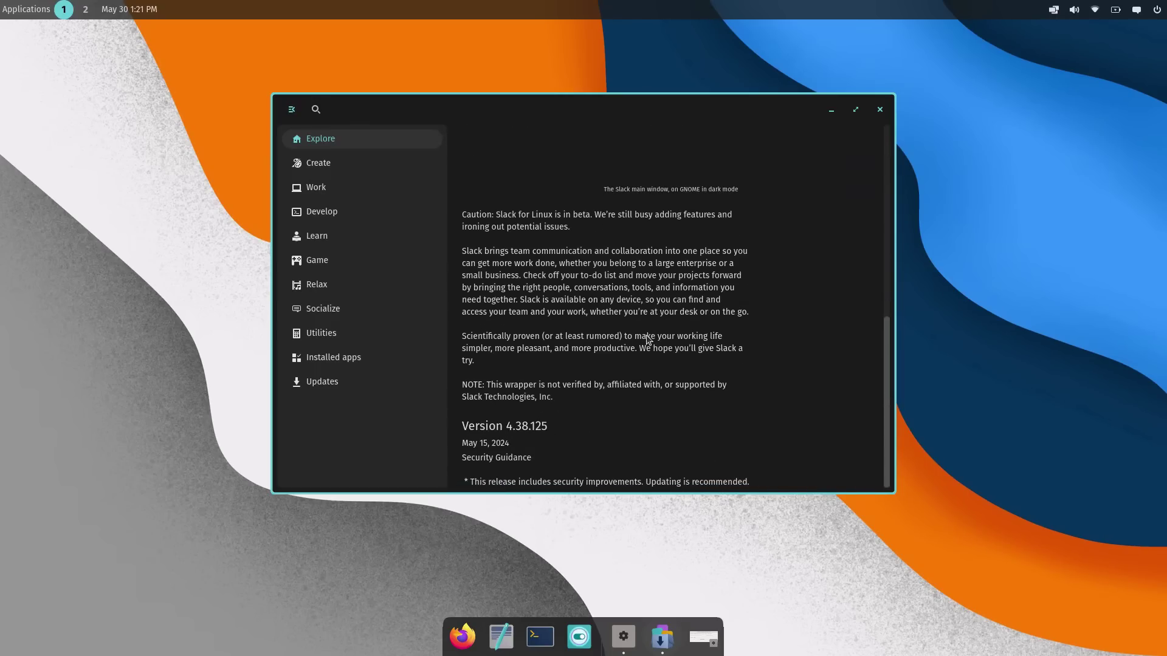
# Close the App Store and launch COSMIC Files from the launcher search.
pyautogui.press('super+q')
pyautogui.press('super')
pyautogui.write('co')
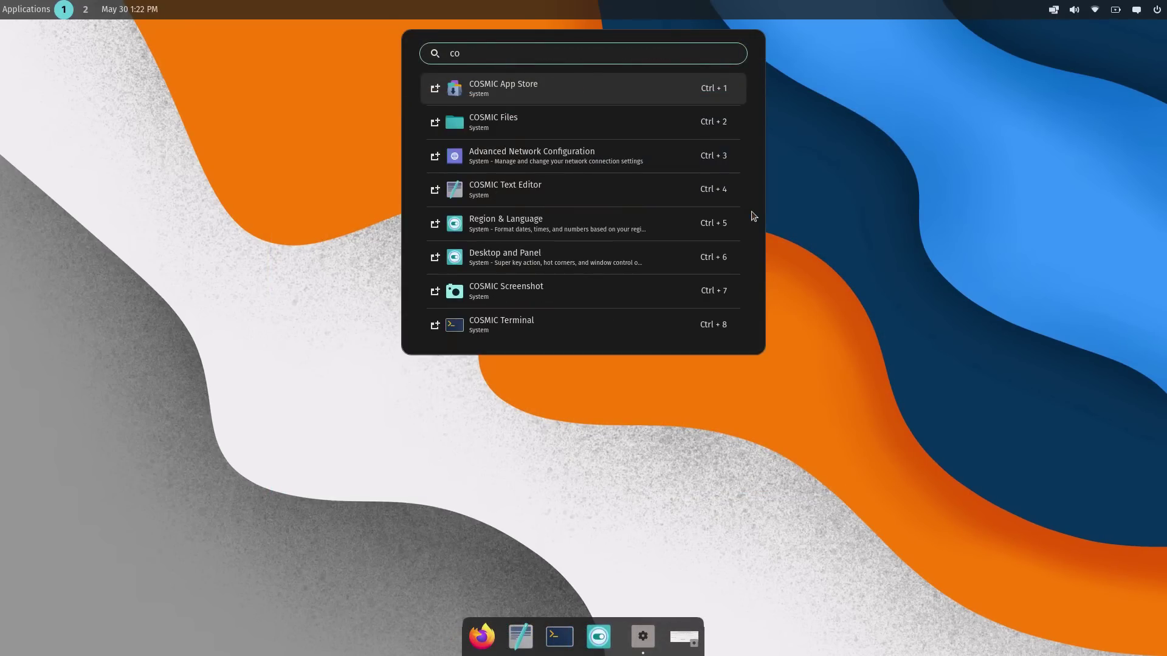
pyautogui.click(480, 129)
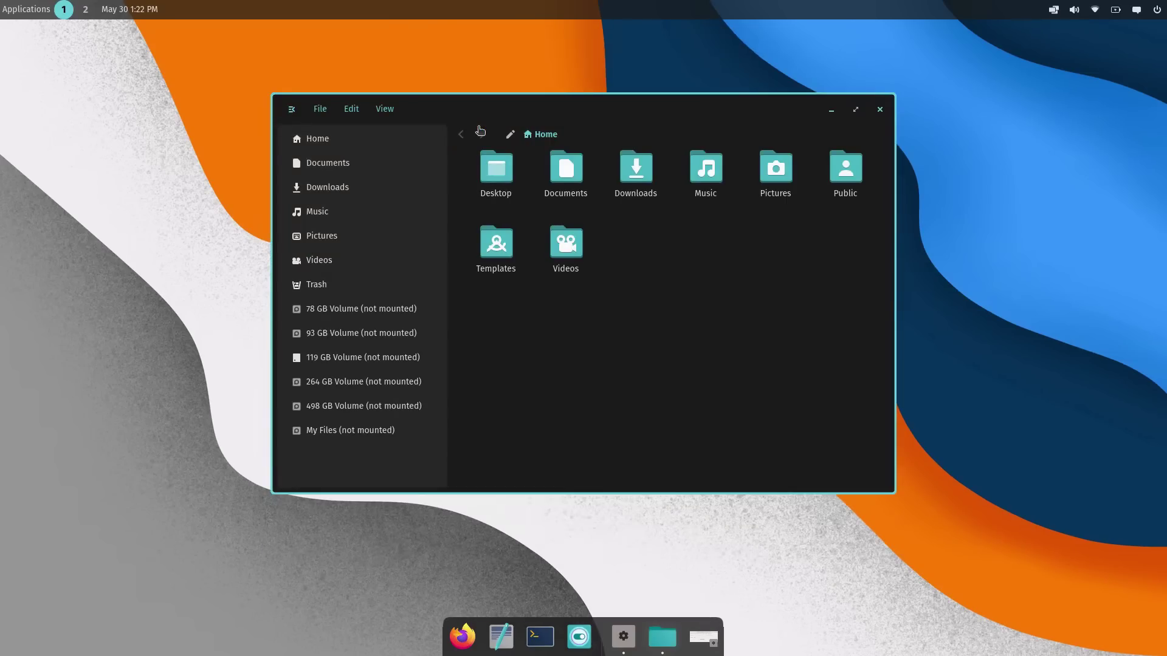
# Browse Documents, Downloads, Music, Pictures and Videos from the sidebar, ending back at Home.
pyautogui.click(382, 167)
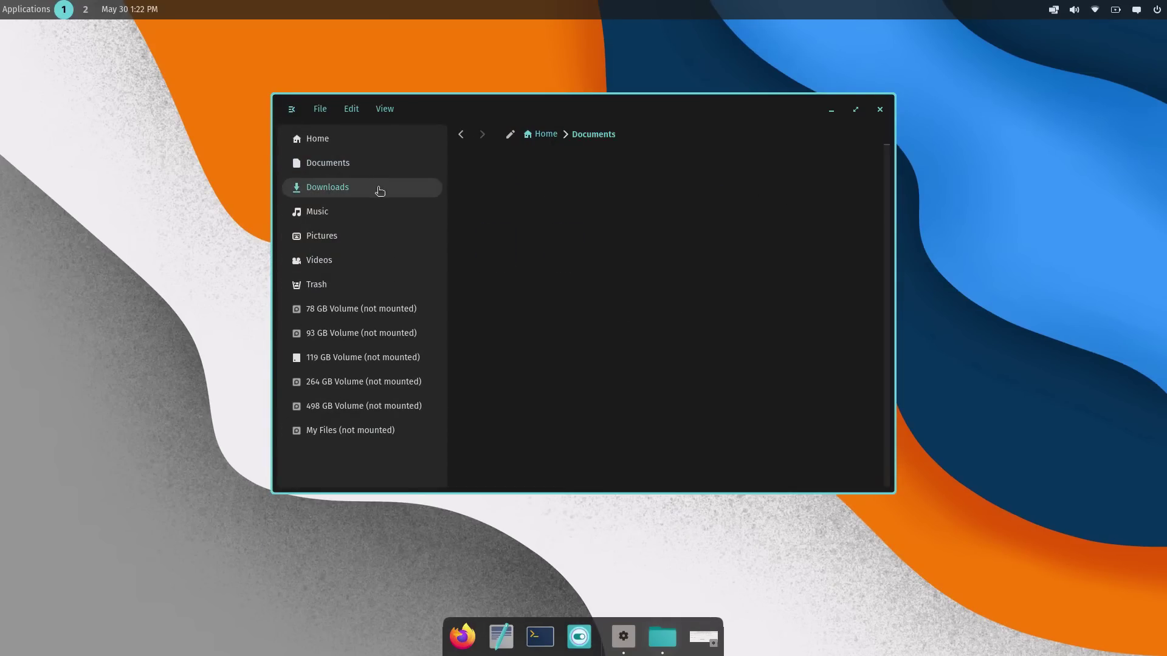
pyautogui.click(380, 189)
pyautogui.click(378, 212)
pyautogui.click(378, 237)
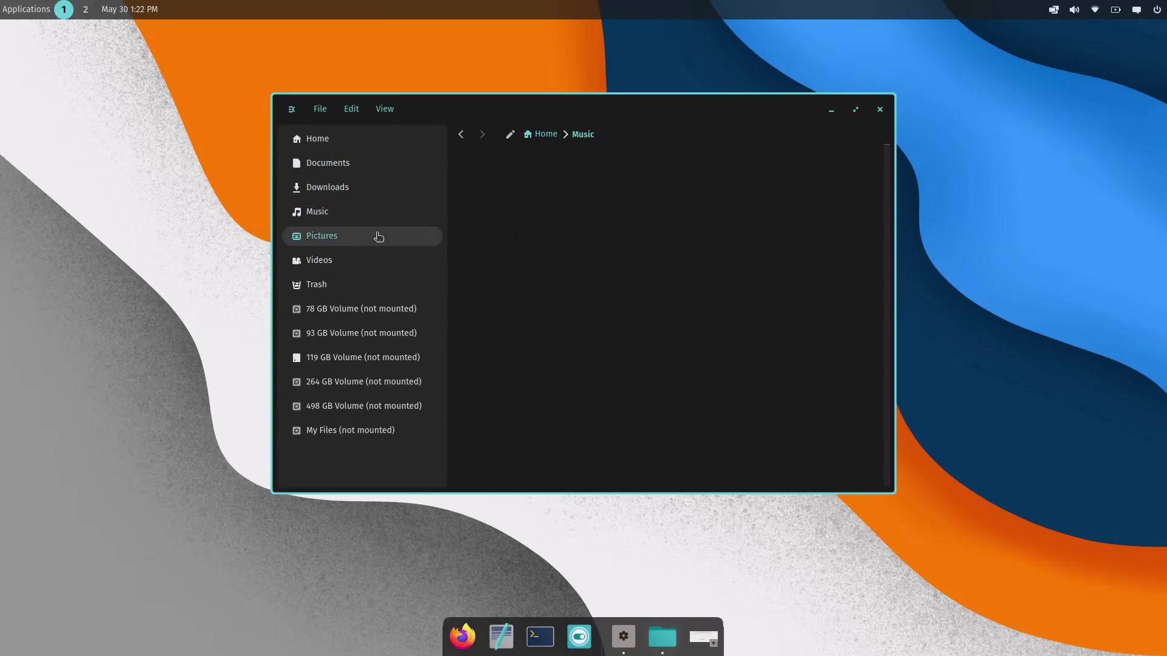
pyautogui.click(371, 191)
pyautogui.click(365, 214)
pyautogui.click(365, 237)
pyautogui.click(359, 261)
pyautogui.click(356, 235)
pyautogui.click(355, 140)
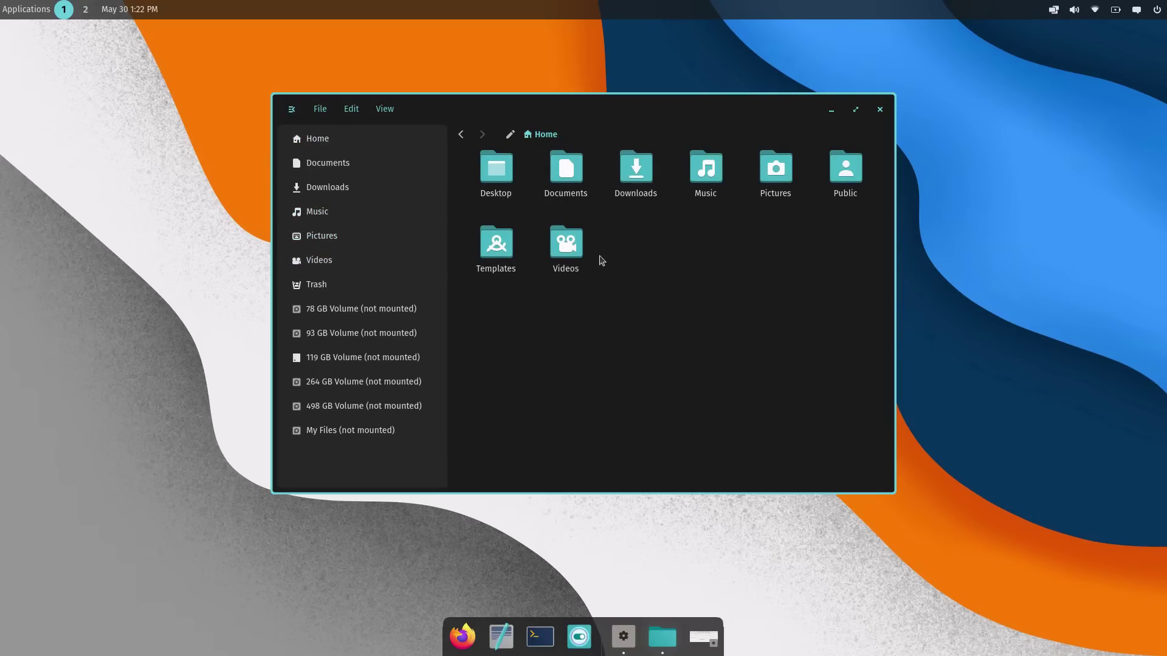
# Open Downloads from the Home view, return, and check the background and File menu actions.
pyautogui.doubleClick(632, 194)
pyautogui.click(544, 134)
pyautogui.rightClick(538, 254)
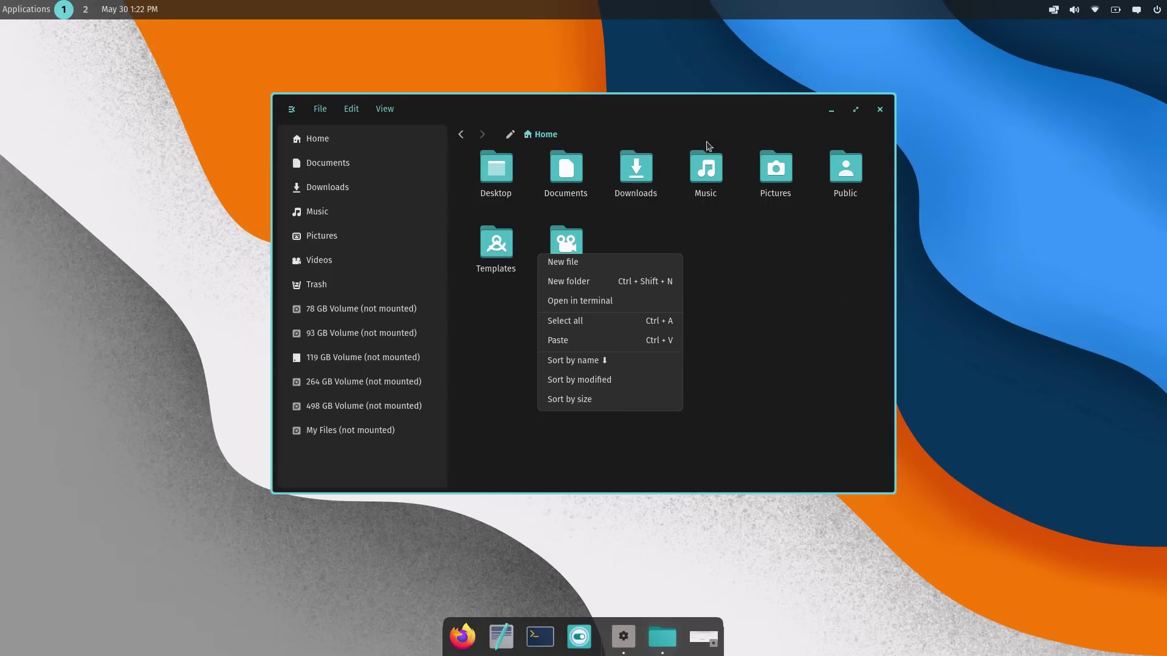
pyautogui.click(322, 112)
pyautogui.click(319, 112)
pyautogui.click(293, 110)
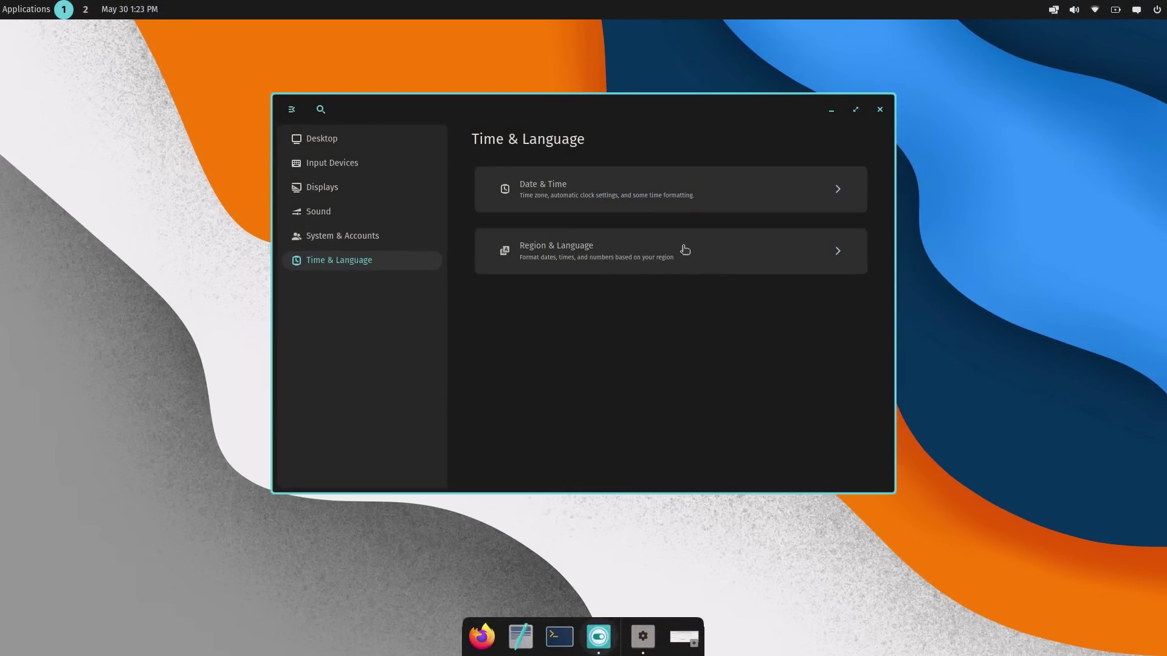
# In Date & Time, turn on automatic date, time and time zone, keeping 12-hour time.
pyautogui.click(637, 209)
pyautogui.click(816, 211)
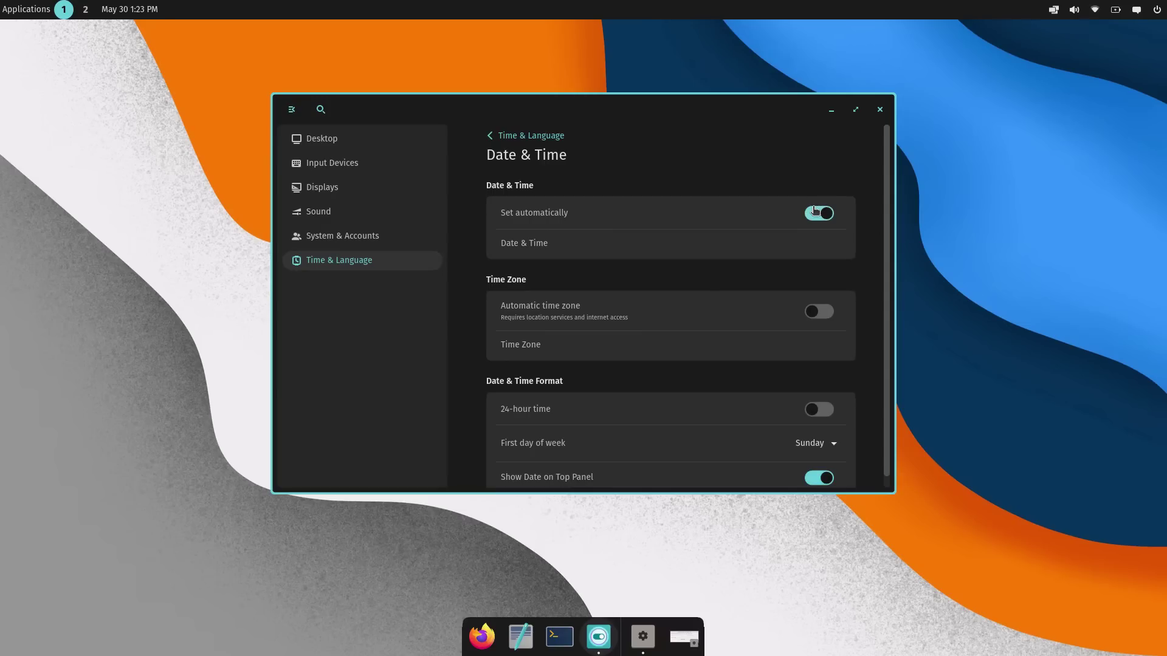
pyautogui.scroll(-1, 625, 258)
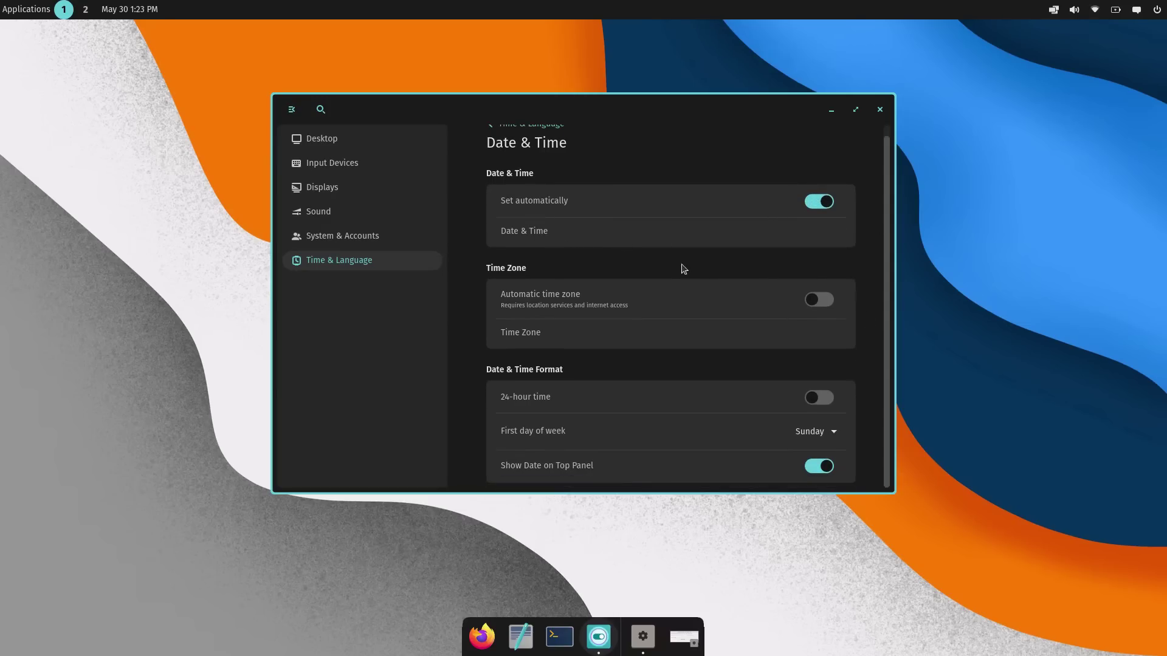
pyautogui.click(812, 302)
pyautogui.click(817, 408)
pyautogui.click(816, 411)
# Keep Sunday as first day of week, then visit Region & Language and return to the overview.
pyautogui.click(830, 433)
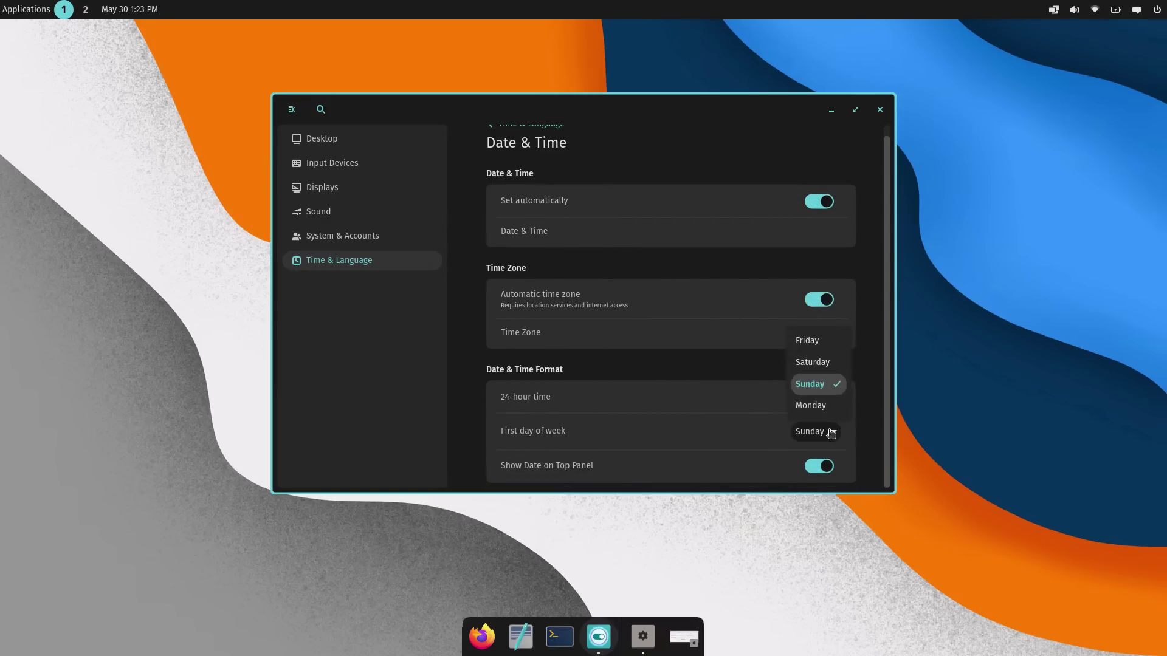
pyautogui.click(828, 434)
pyautogui.click(822, 438)
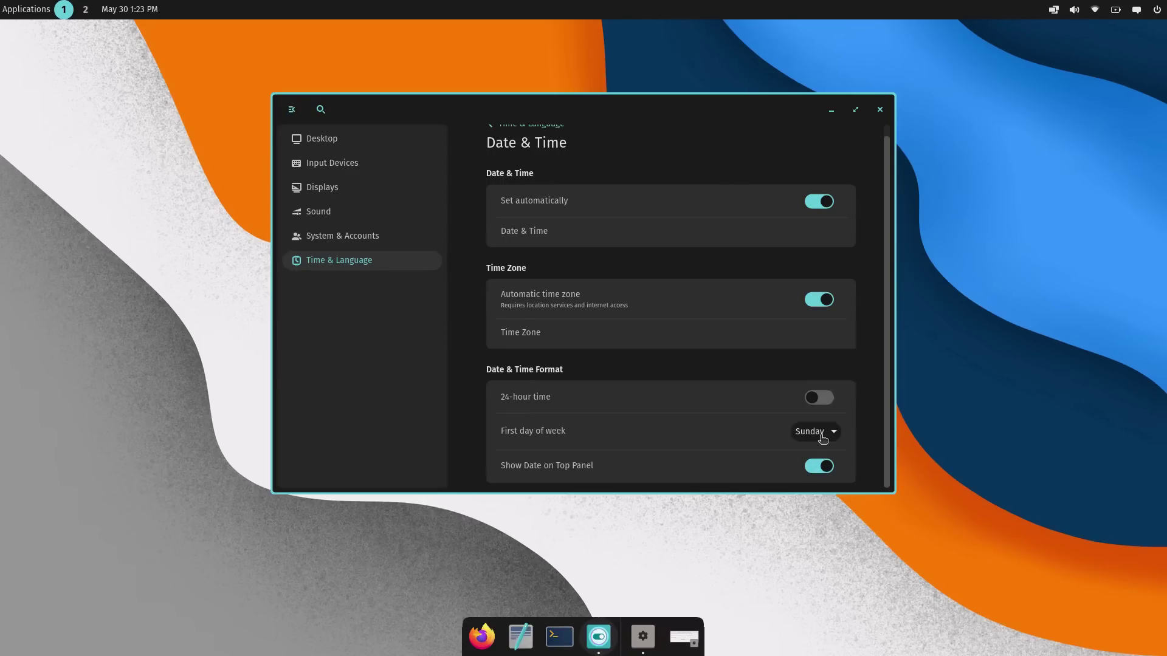
pyautogui.scroll(1, 503, 176)
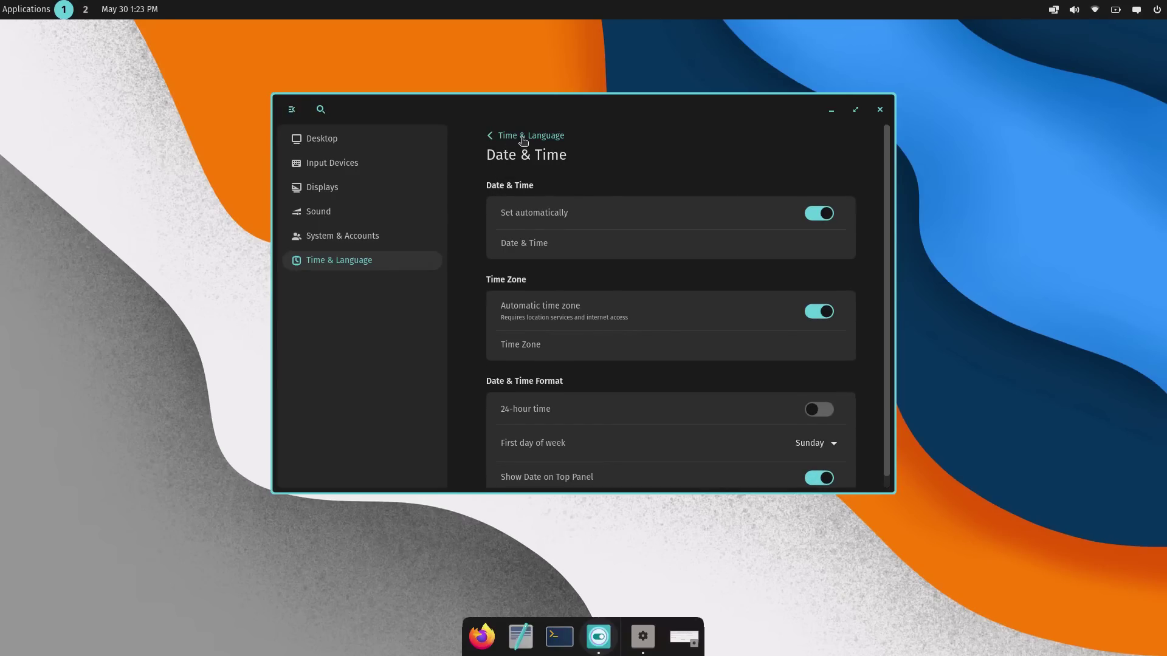
pyautogui.click(524, 141)
pyautogui.click(651, 258)
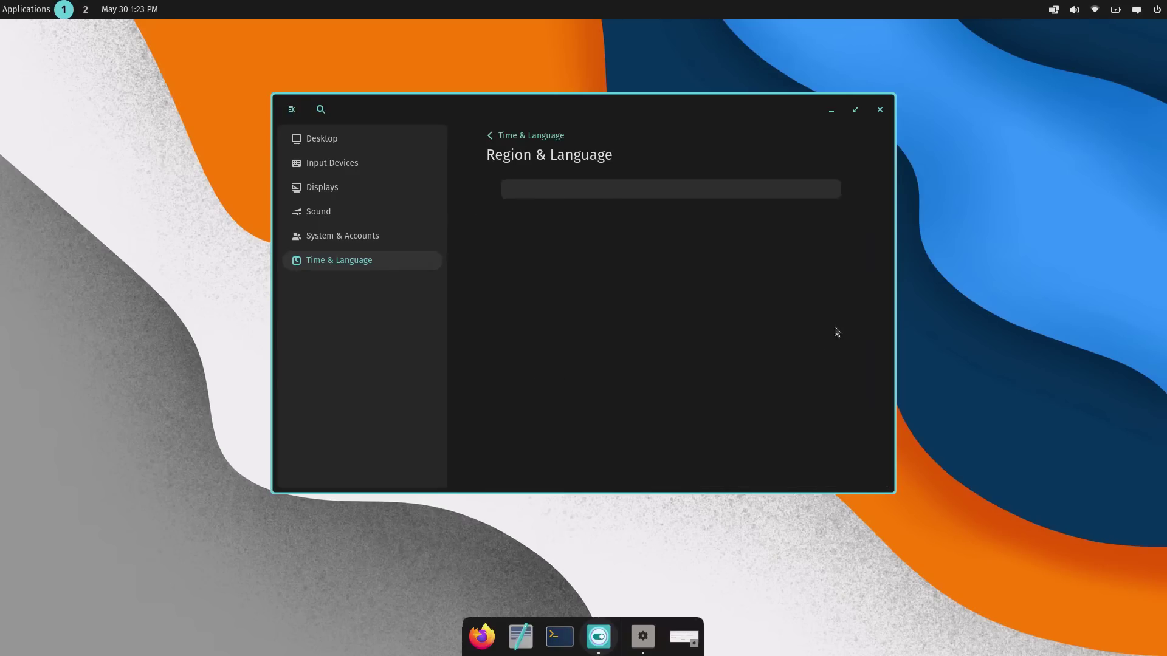
pyautogui.click(541, 141)
pyautogui.click(383, 234)
# Close Settings, open a new COSMIC Terminal and view its About information.
pyautogui.hotkey('ctrl', 'q')
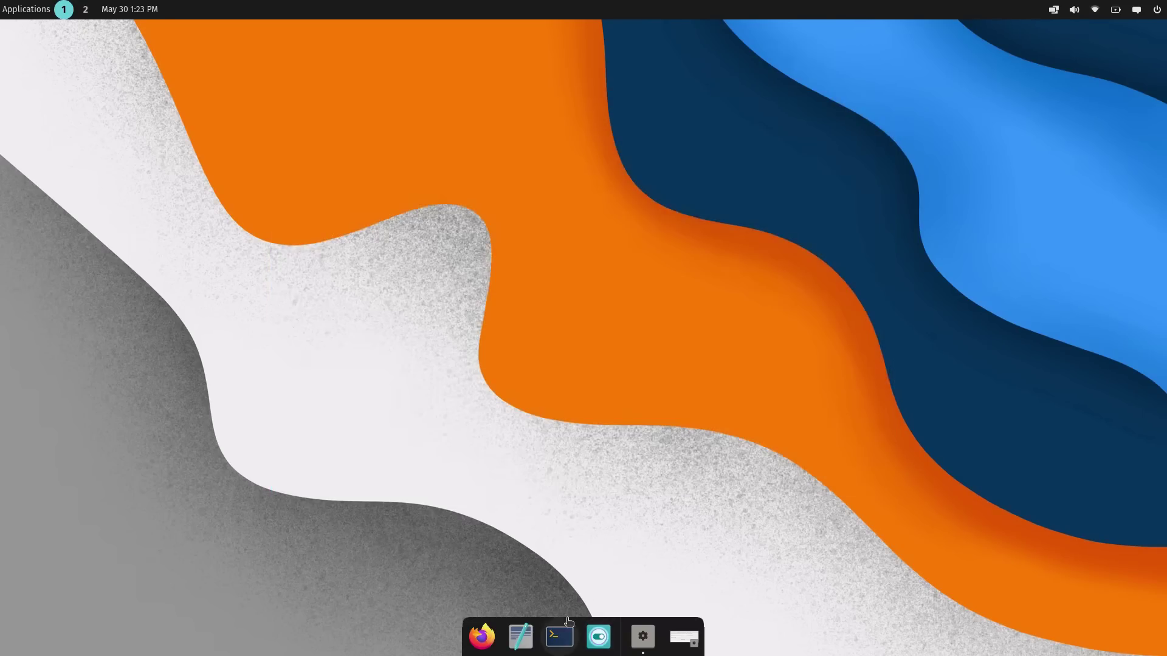
pyautogui.click(567, 626)
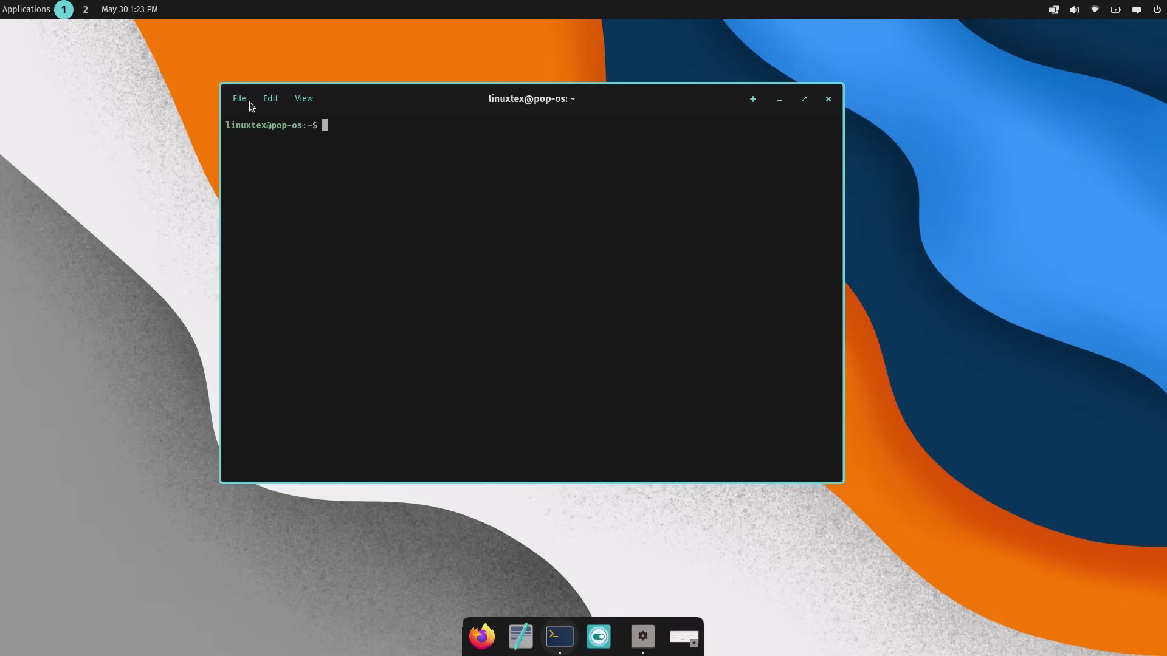
pyautogui.click(240, 99)
pyautogui.moveTo(258, 103)
pyautogui.moveTo(304, 99)
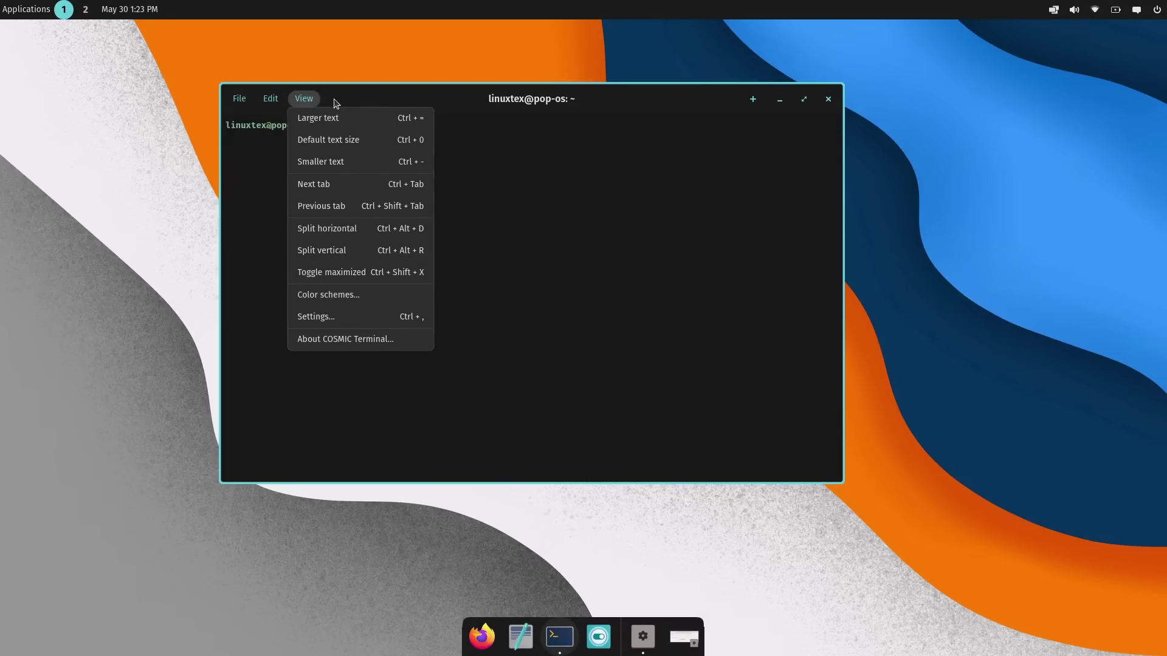
pyautogui.click(423, 344)
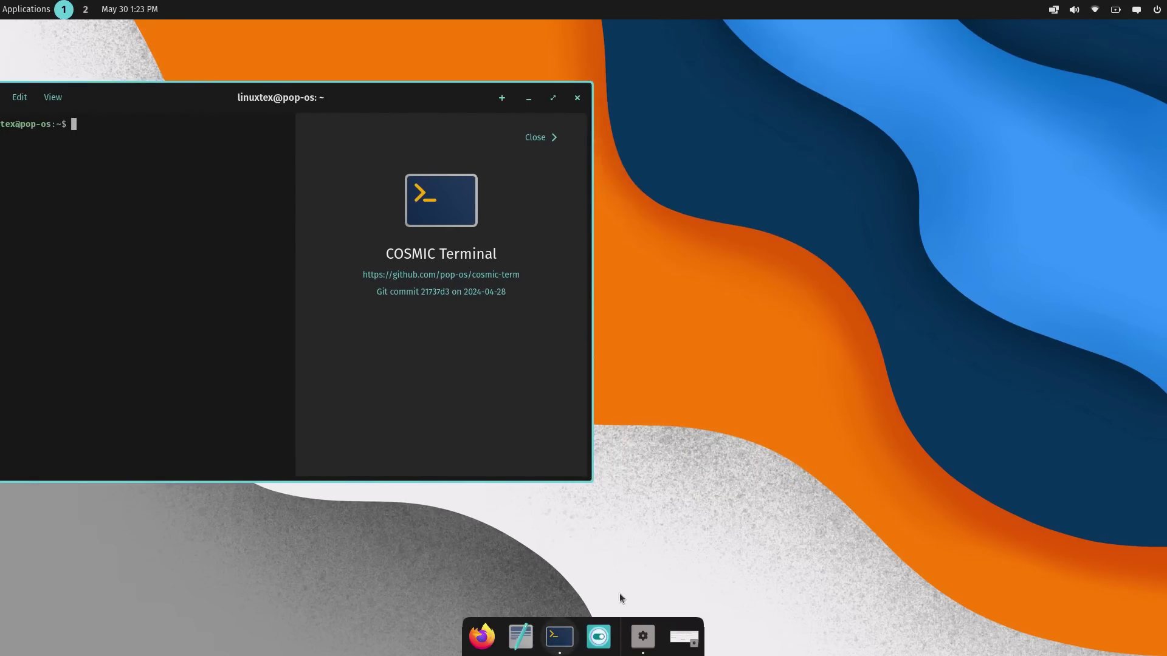
# In a new Text Editor document type 'hello', view its About panel, then close the terminal.
pyautogui.click(520, 637)
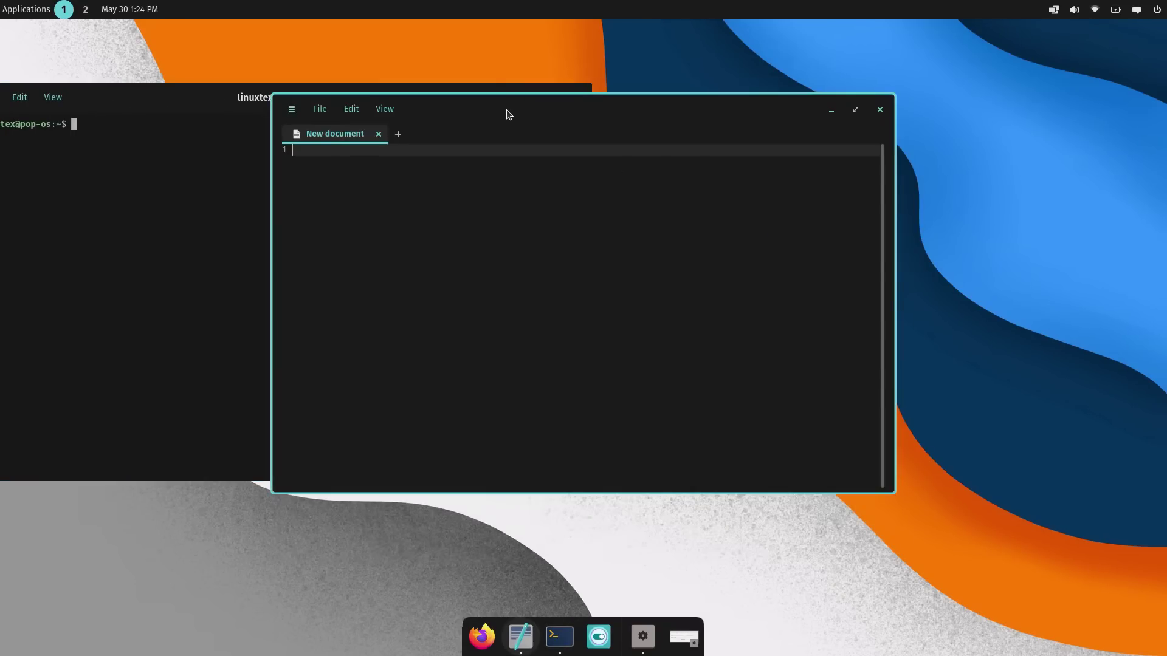
pyautogui.moveTo(509, 114); pyautogui.dragTo(671, 168)
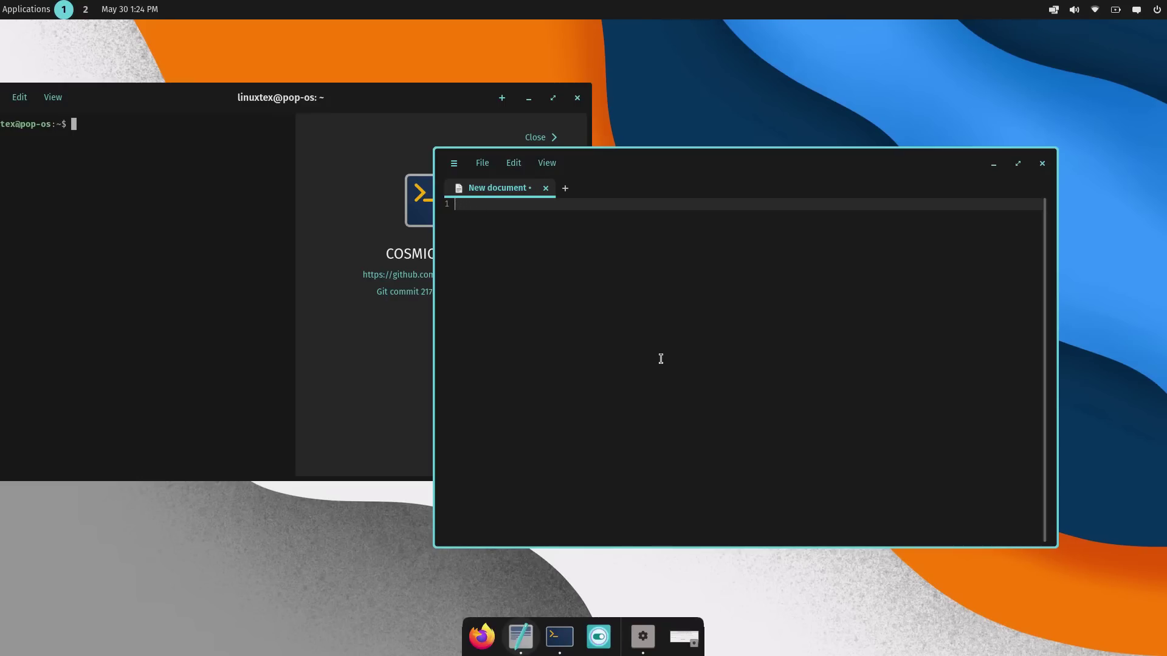
pyautogui.write('hello')
pyautogui.click(547, 163)
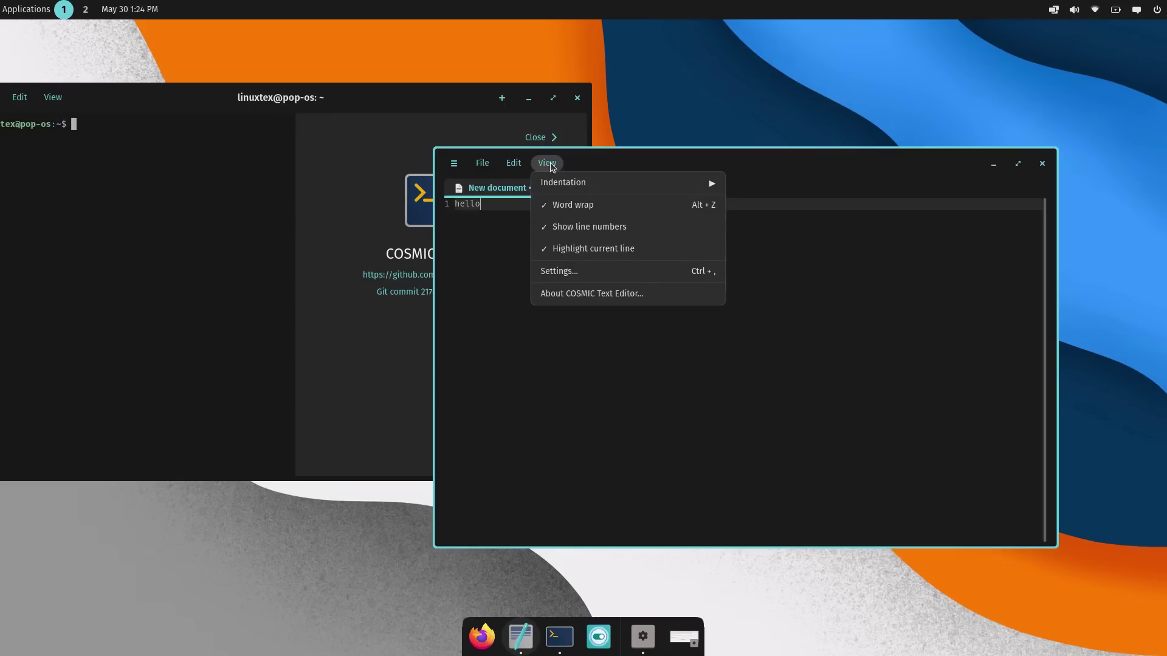
pyautogui.click(578, 292)
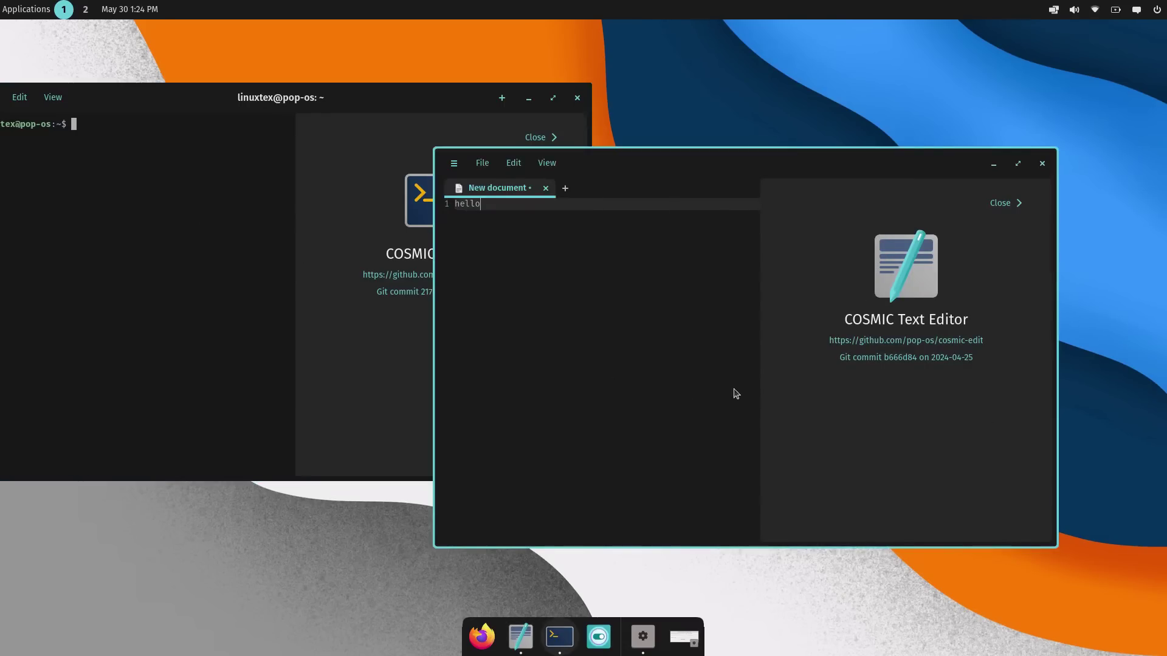
pyautogui.click(1006, 203)
pyautogui.click(577, 97)
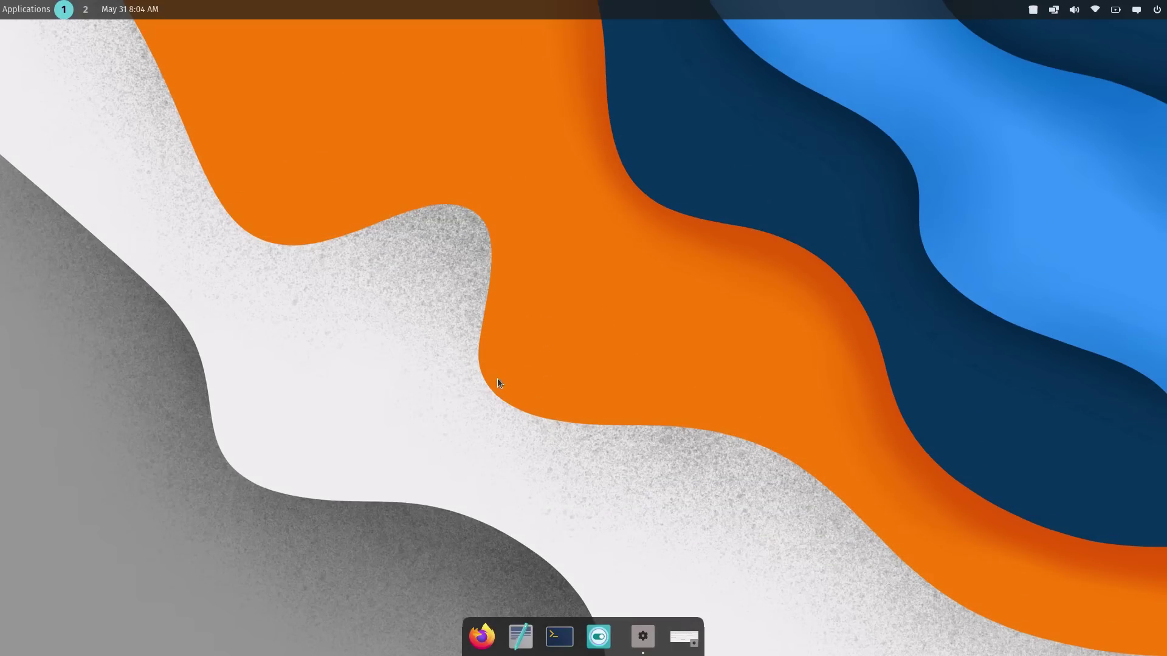
# Launch System Monitor via the 'searc' launcher search to check usage, then switch to workspace 2.
pyautogui.press('super')
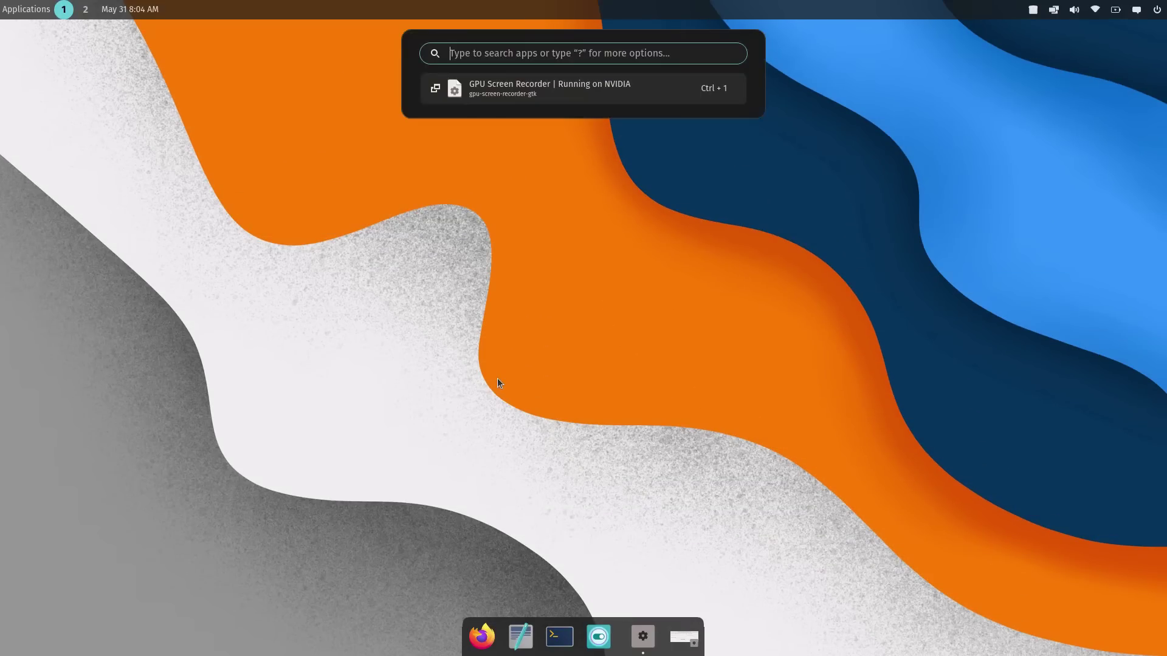
pyautogui.write('searc')
pyautogui.press('Escape')
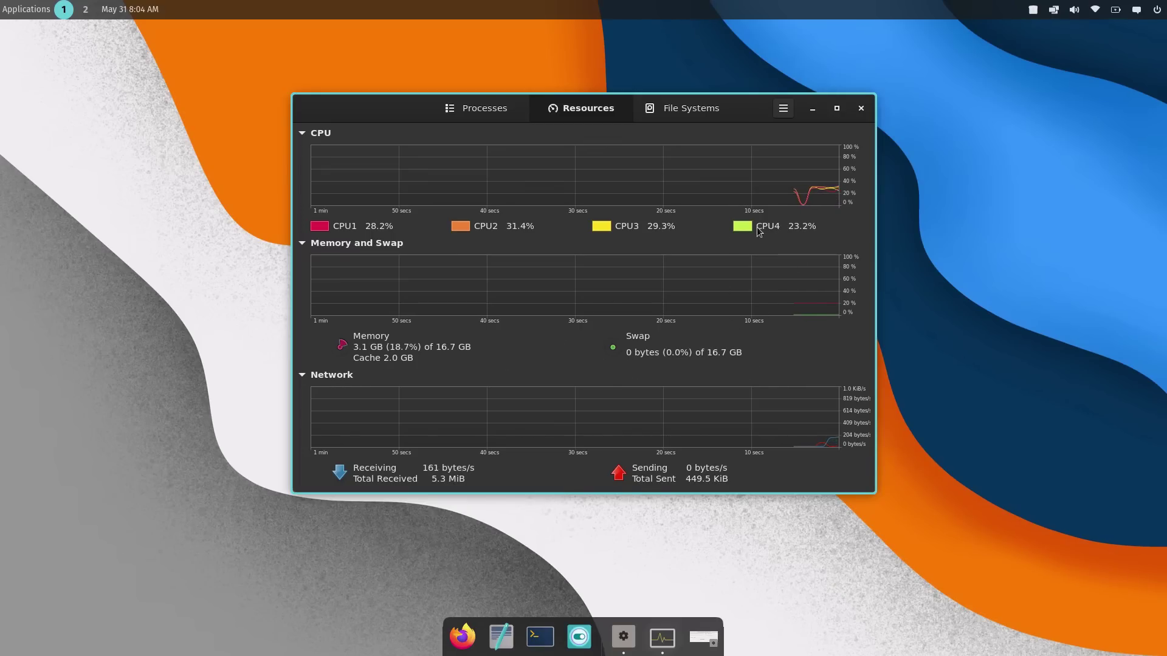
pyautogui.click(85, 9)
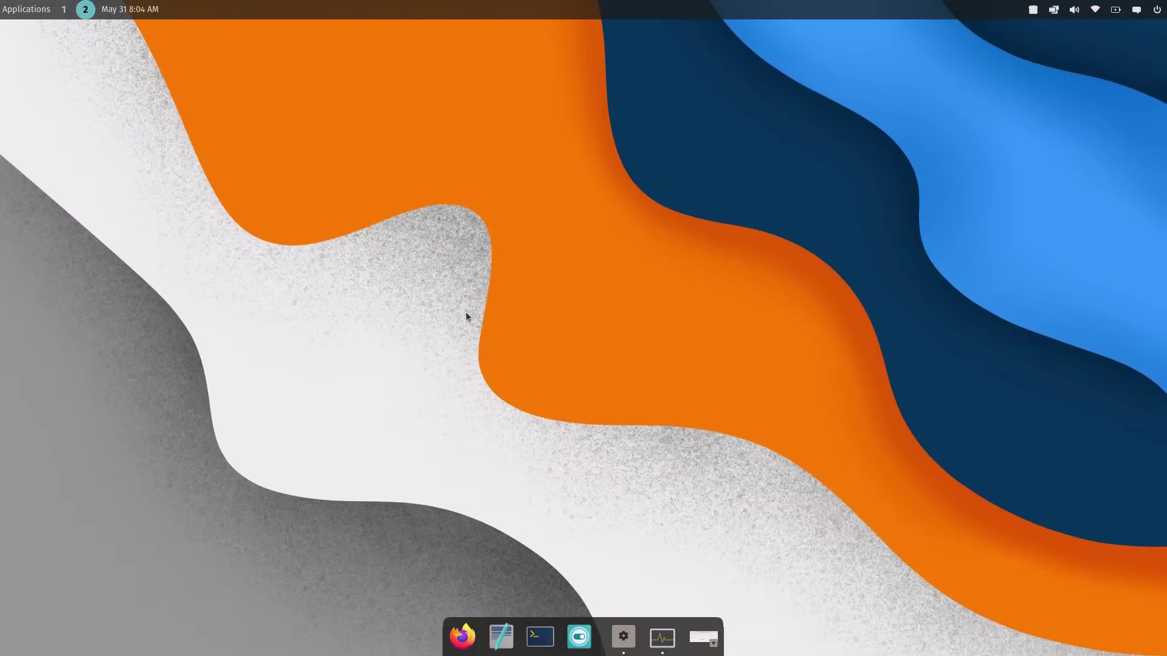
# Launch Firefox, Text Editor, Terminal and Settings from the dock and cycle each to the front.
pyautogui.click(462, 636)
pyautogui.click(500, 636)
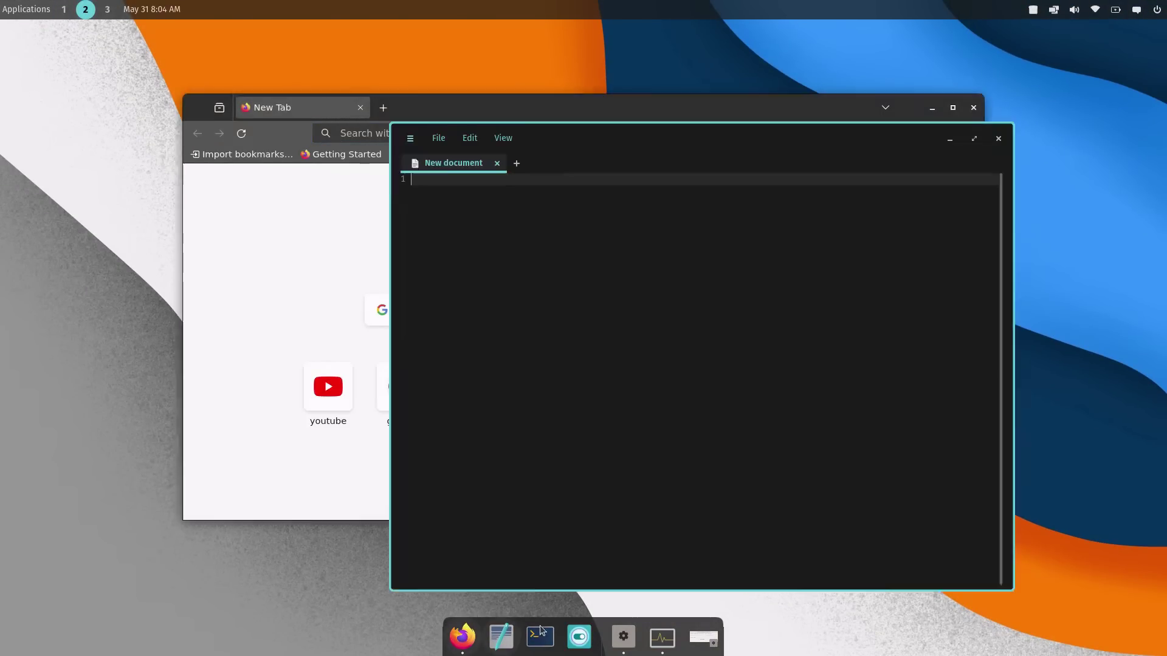
pyautogui.click(540, 636)
pyautogui.click(582, 634)
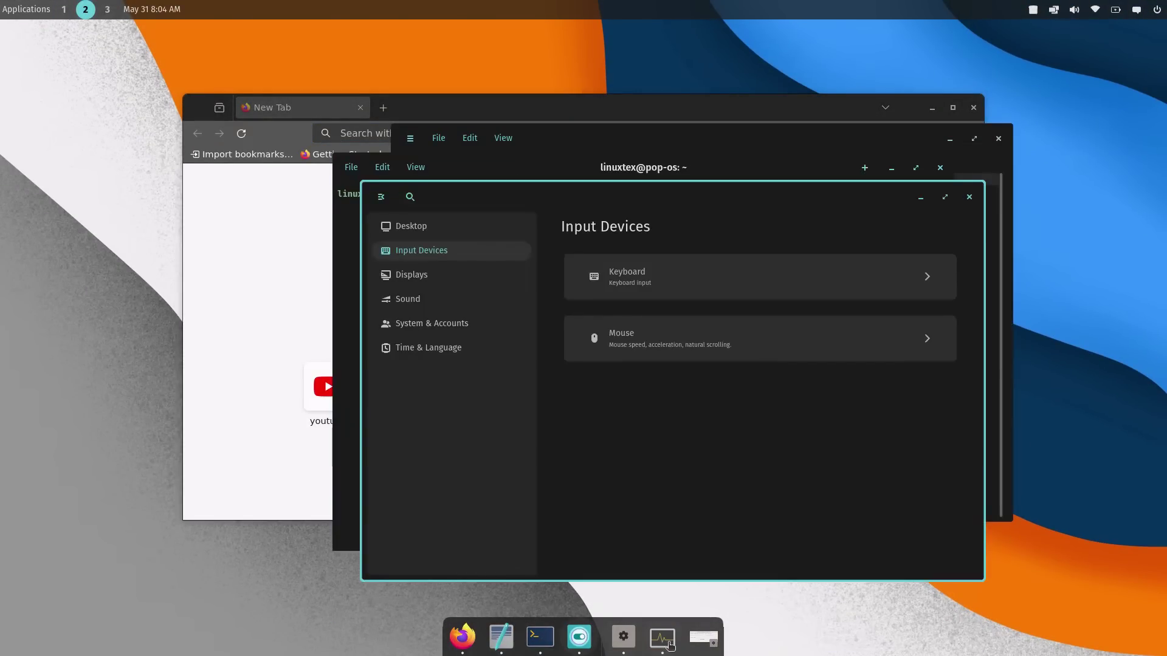
pyautogui.moveTo(588, 192); pyautogui.dragTo(747, 227)
pyautogui.click(729, 173)
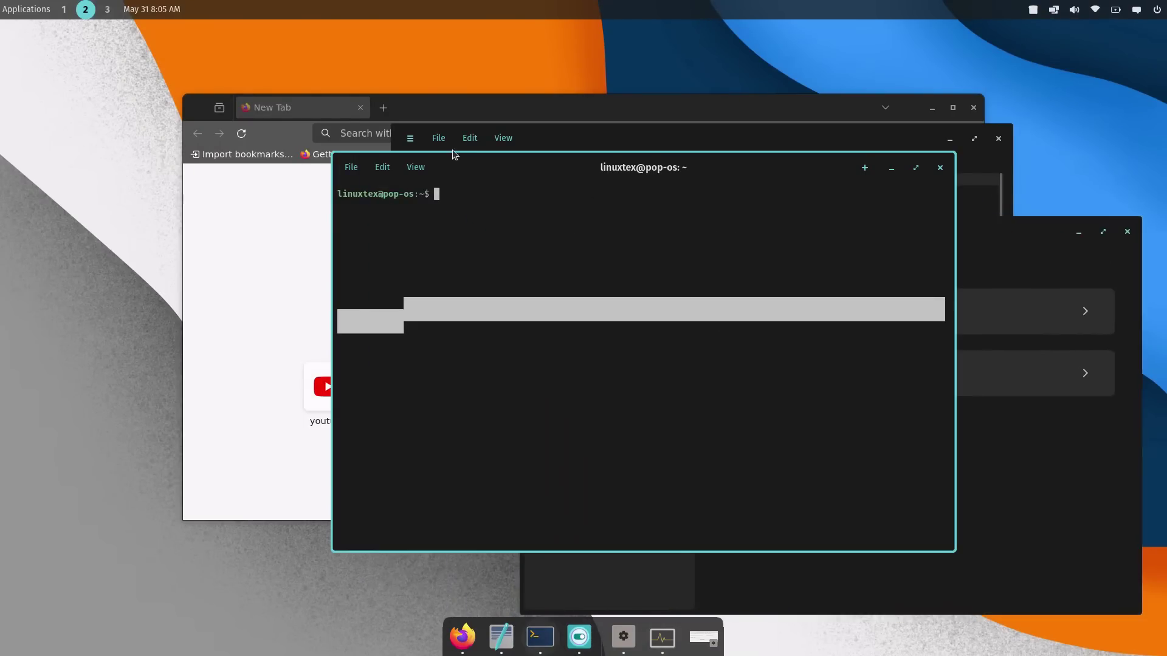
pyautogui.click(542, 137)
pyautogui.click(271, 158)
# Launch apps from the Application Library, including Transmission, Videos and LibreOffice from Office.
pyautogui.click(16, 9)
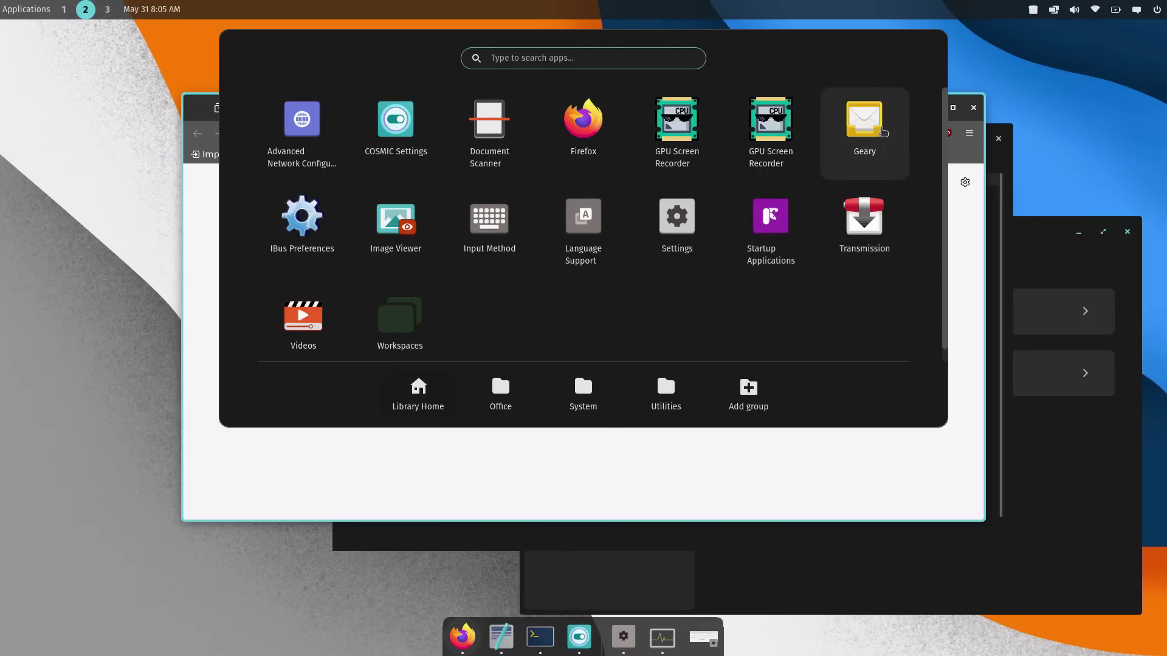
pyautogui.click(864, 124)
pyautogui.press('super')
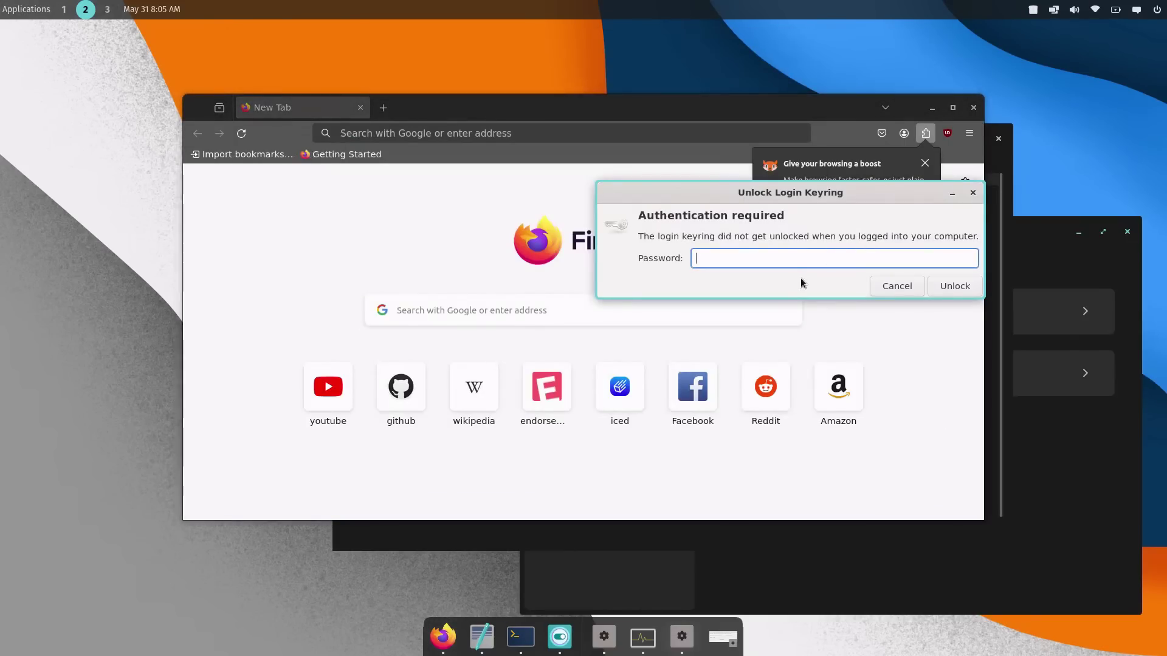
pyautogui.click(16, 9)
pyautogui.click(860, 226)
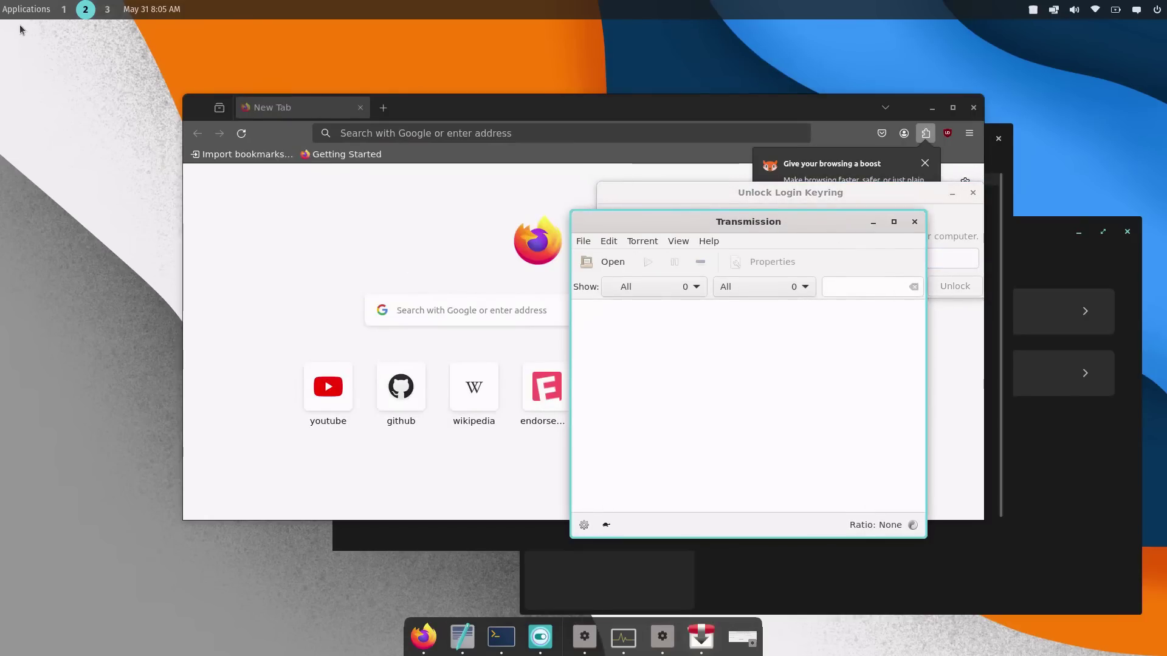
pyautogui.click(12, 10)
pyautogui.click(305, 356)
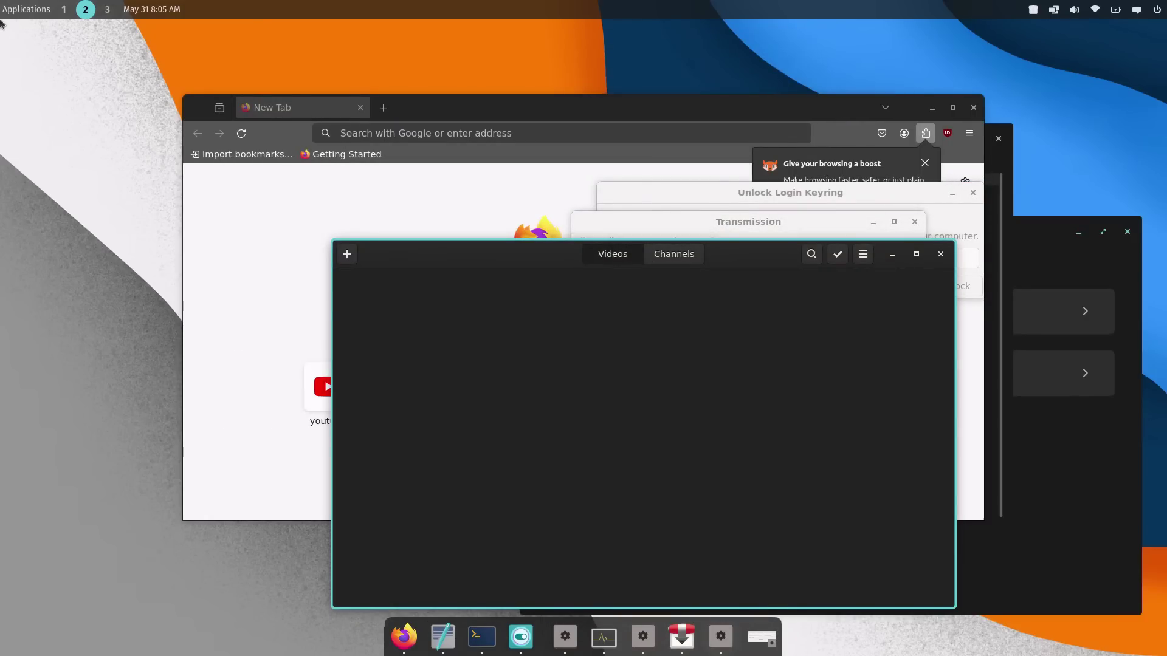
pyautogui.click(28, 5)
pyautogui.click(511, 401)
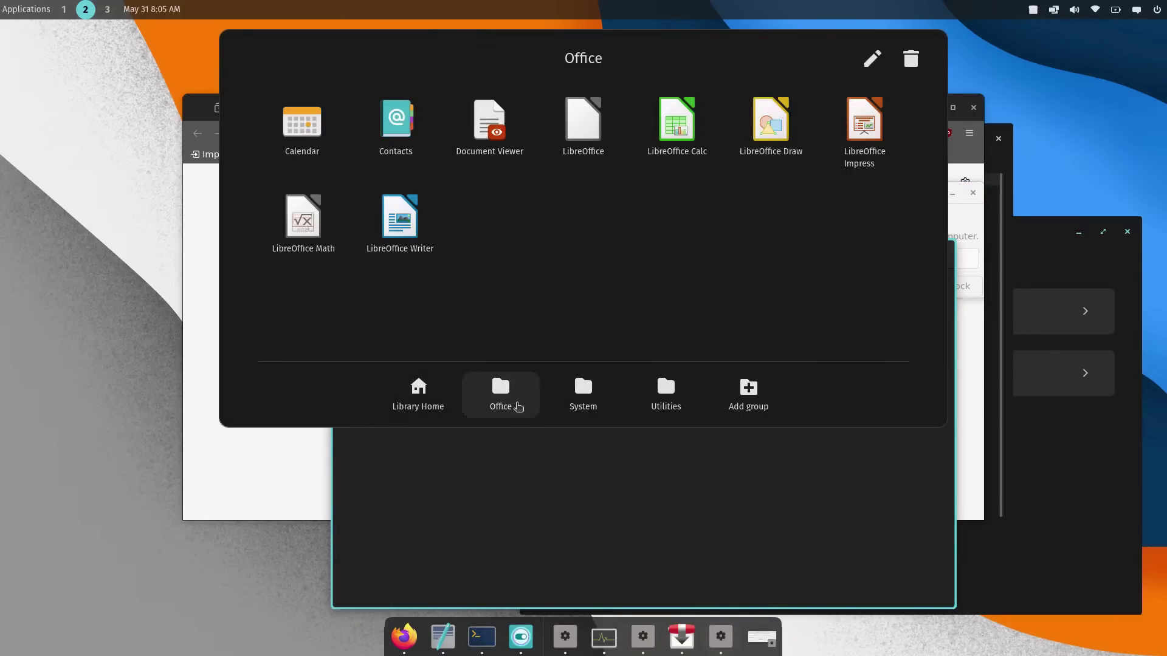
pyautogui.click(585, 146)
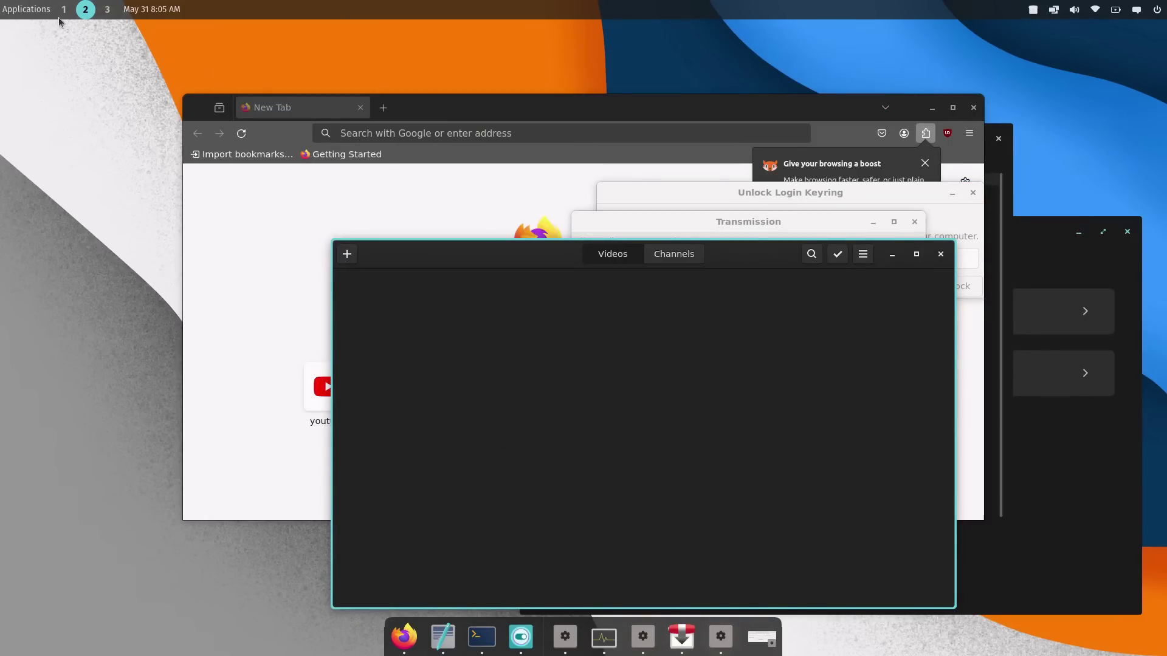
# Launch Calculator, Weather and Text Editor from the library's Utilities group.
pyautogui.click(26, 9)
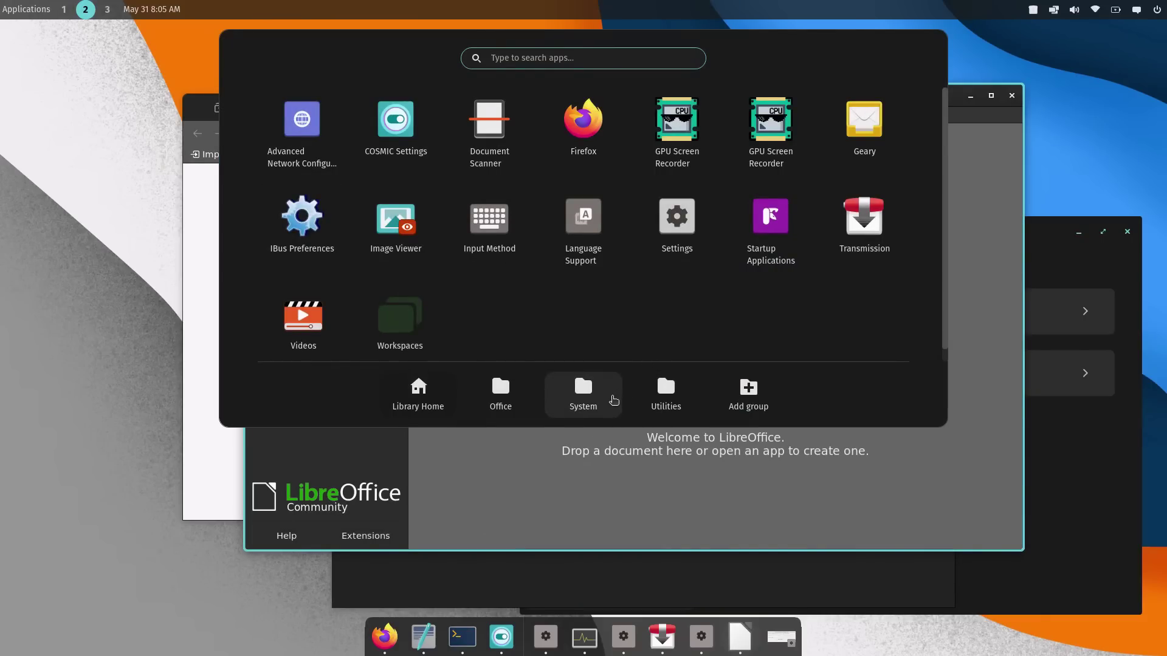
pyautogui.click(506, 399)
pyautogui.click(605, 402)
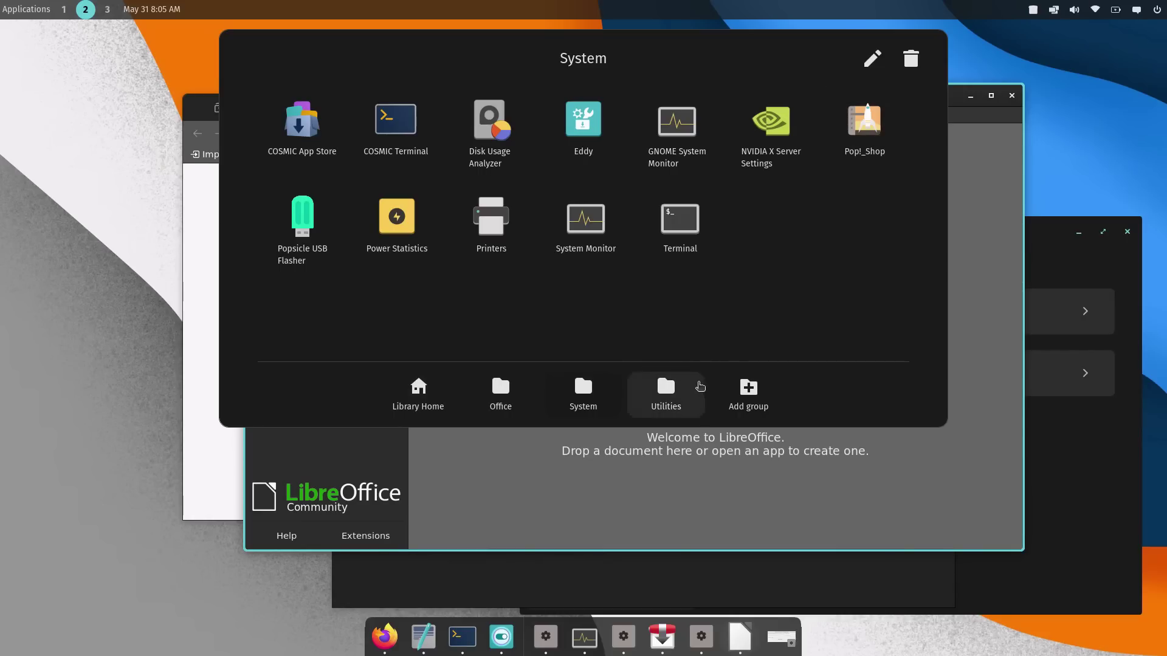
pyautogui.click(666, 394)
pyautogui.click(771, 122)
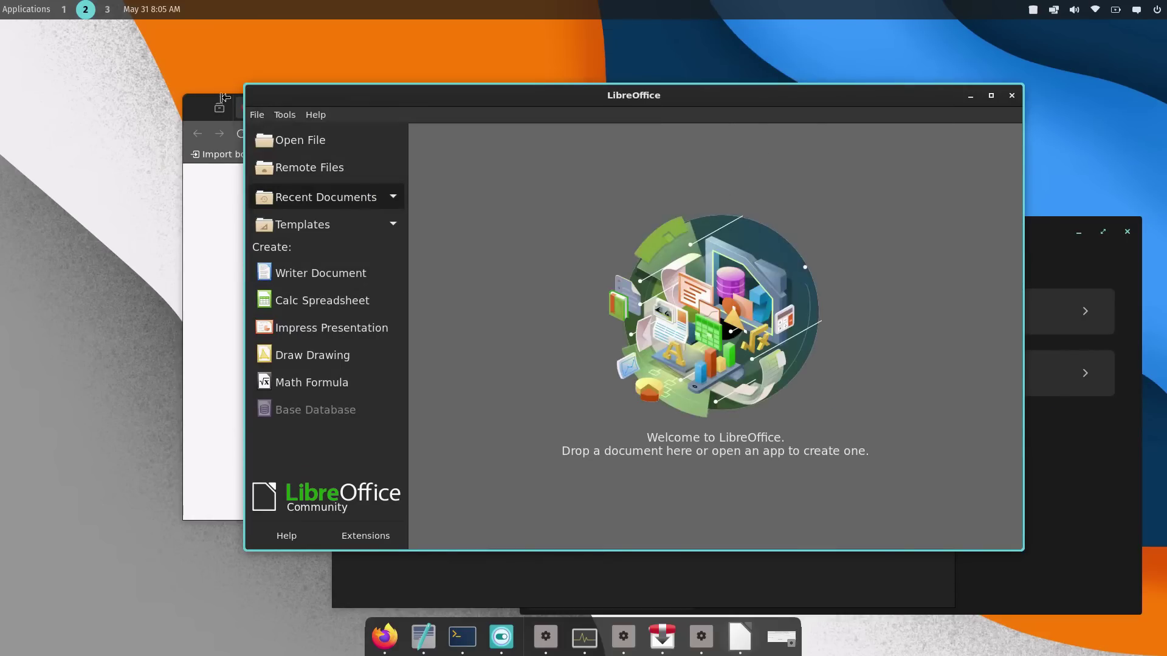
pyautogui.click(31, 18)
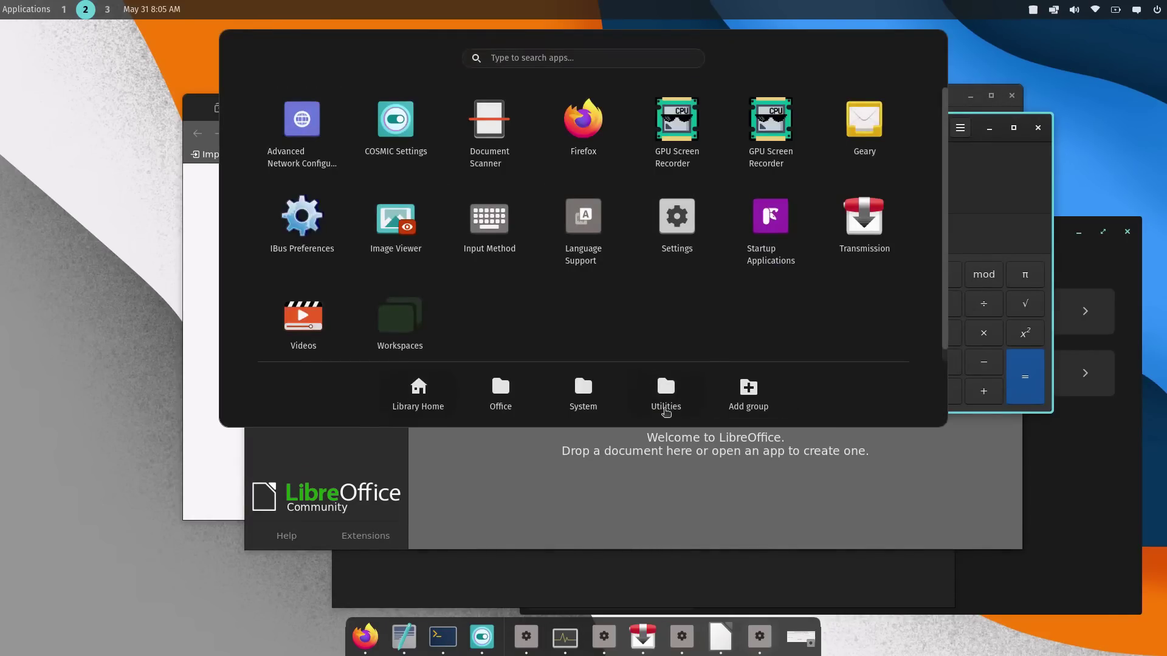
pyautogui.click(666, 392)
pyautogui.click(776, 331)
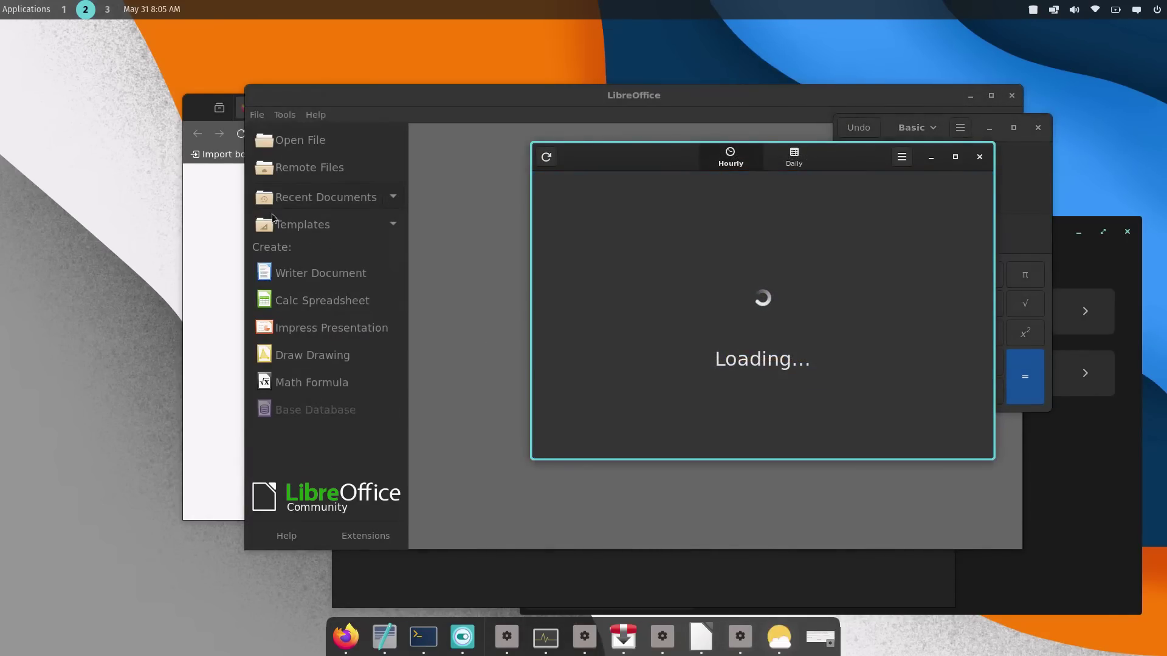
pyautogui.click(3, 10)
pyautogui.click(667, 389)
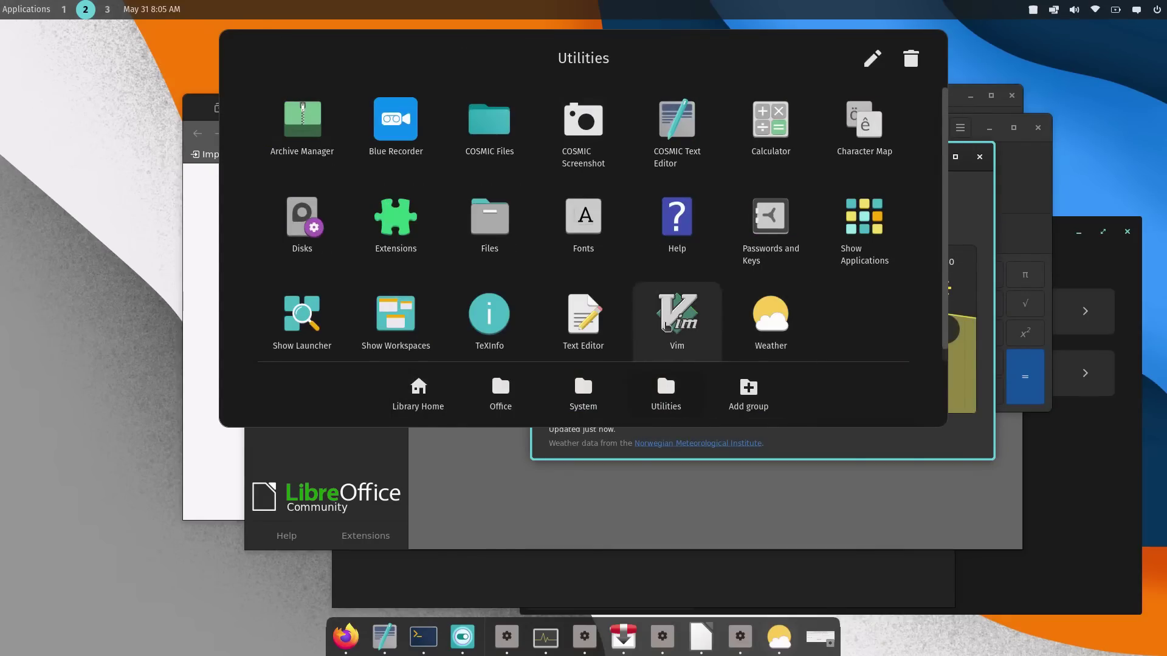
pyautogui.click(602, 336)
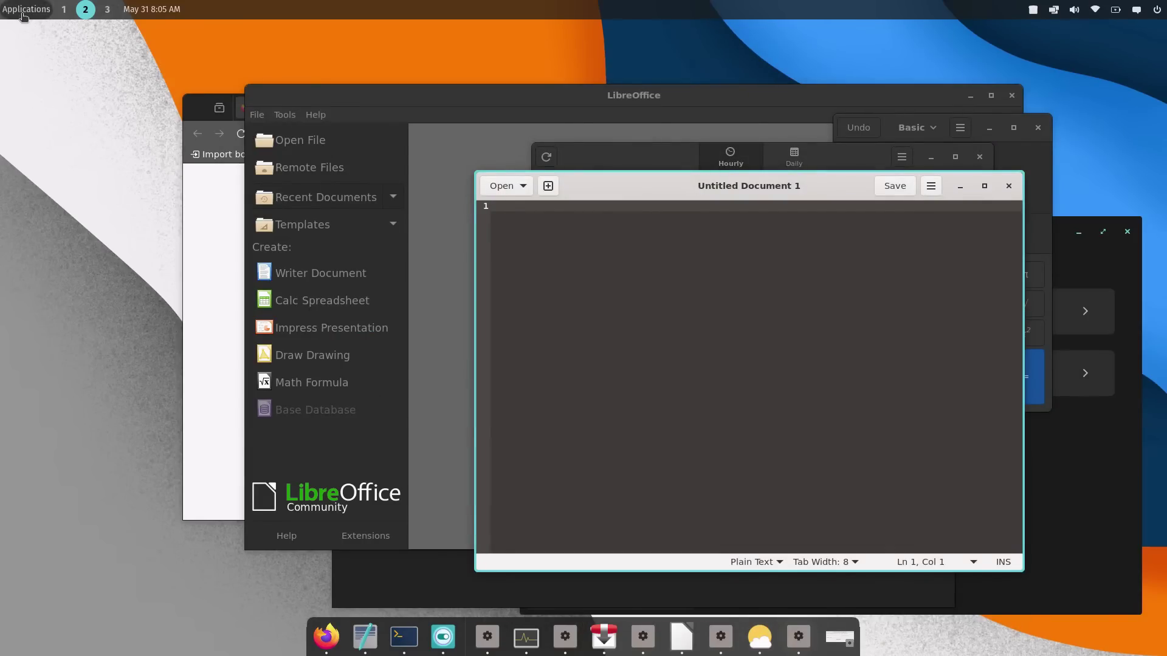
# Browse the System and Office groups, close the library, move gedit up-left and open the workspace overview.
pyautogui.click(26, 9)
pyautogui.click(662, 392)
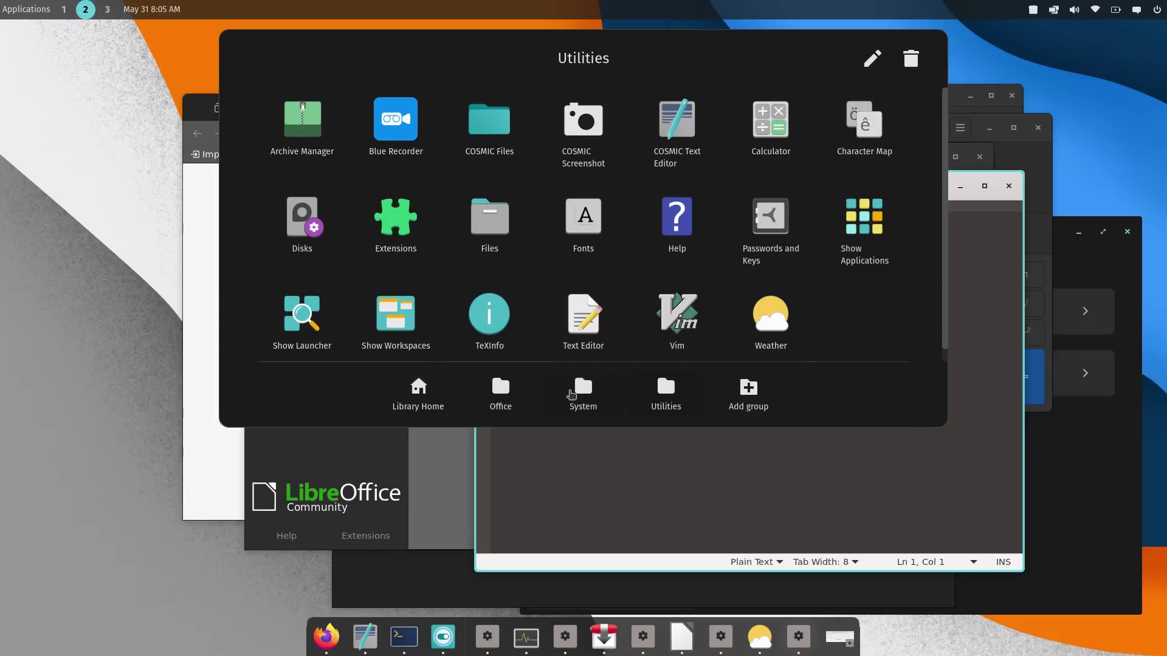
pyautogui.click(582, 394)
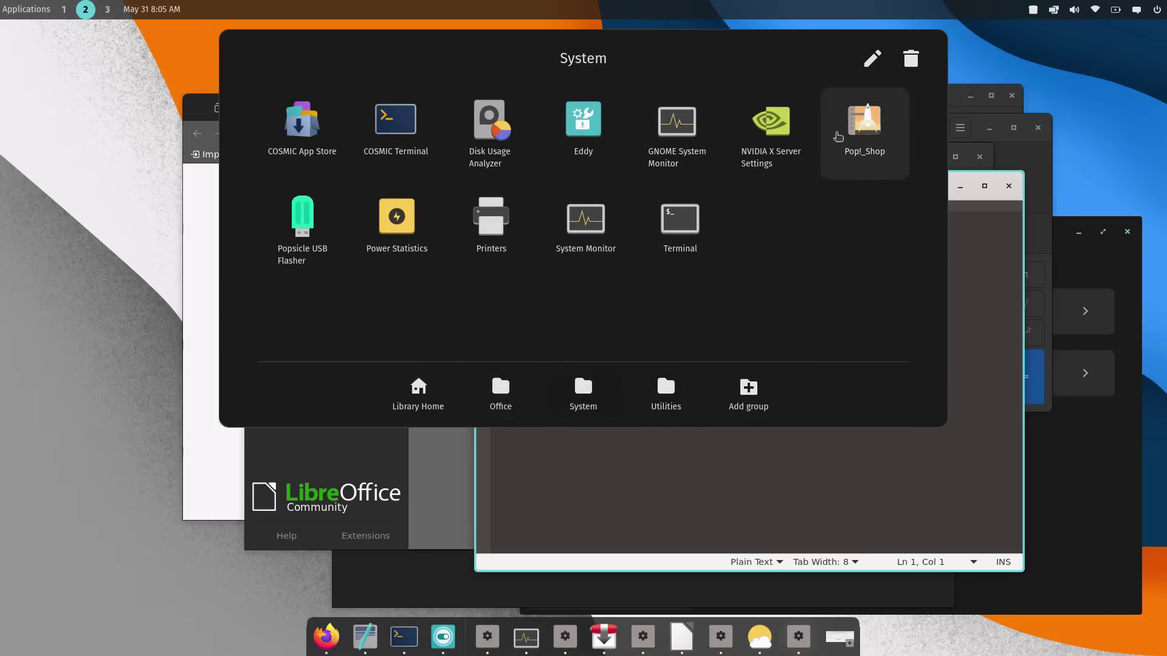
pyautogui.click(863, 125)
pyautogui.click(3, 6)
pyautogui.click(578, 396)
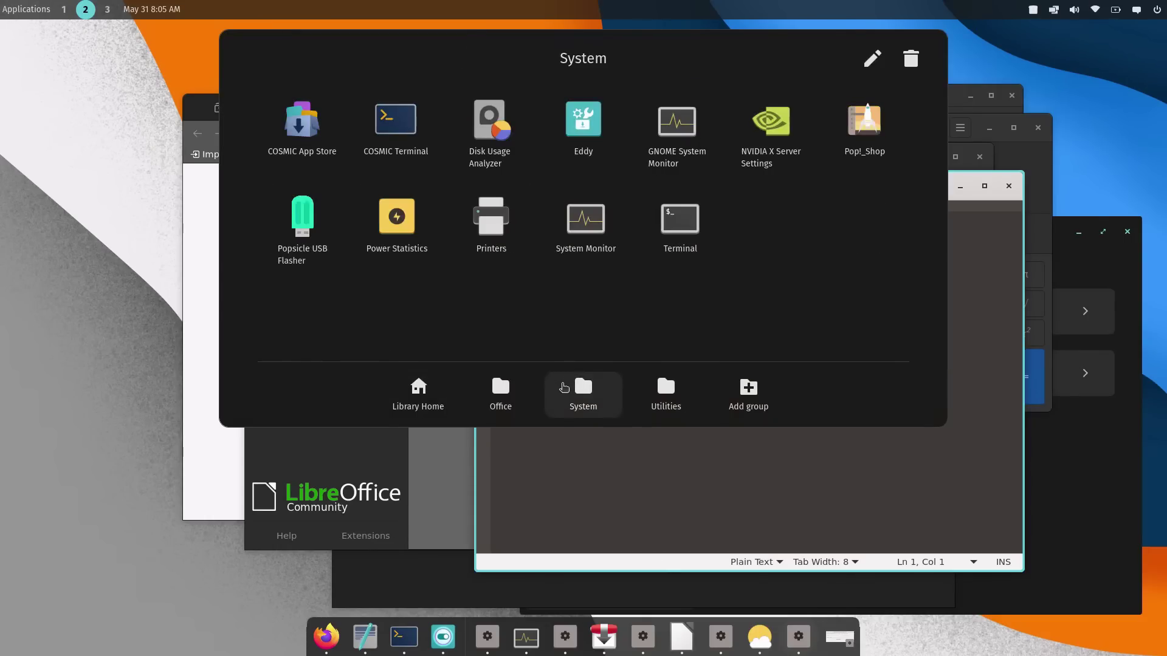
pyautogui.click(492, 390)
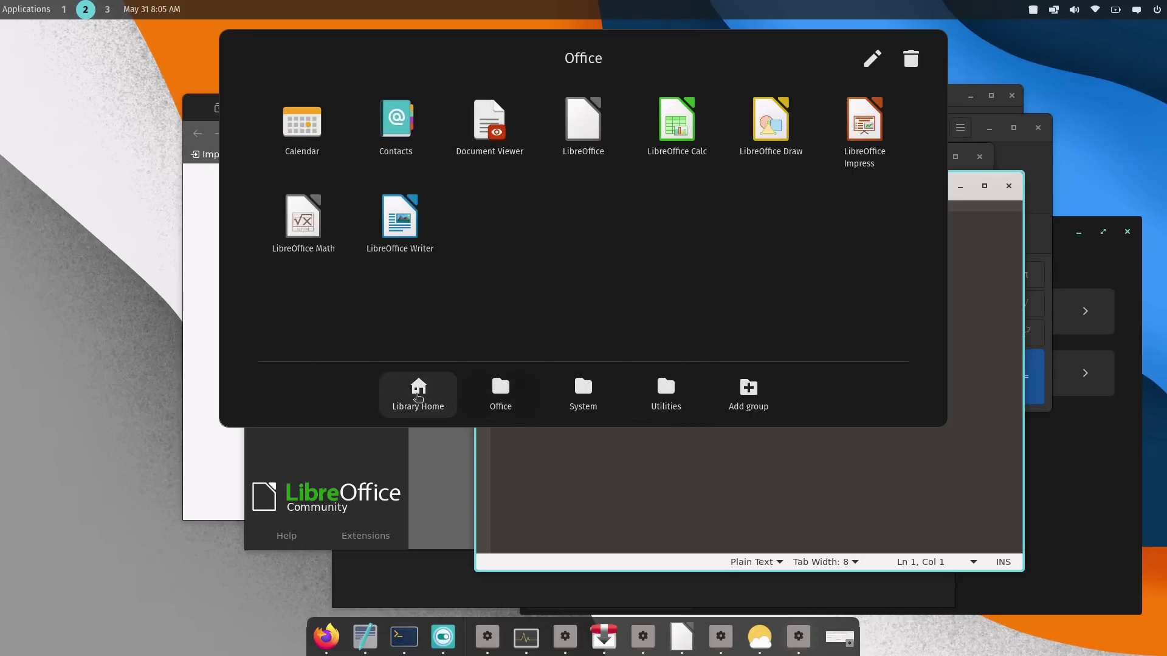
pyautogui.click(418, 392)
pyautogui.click(200, 409)
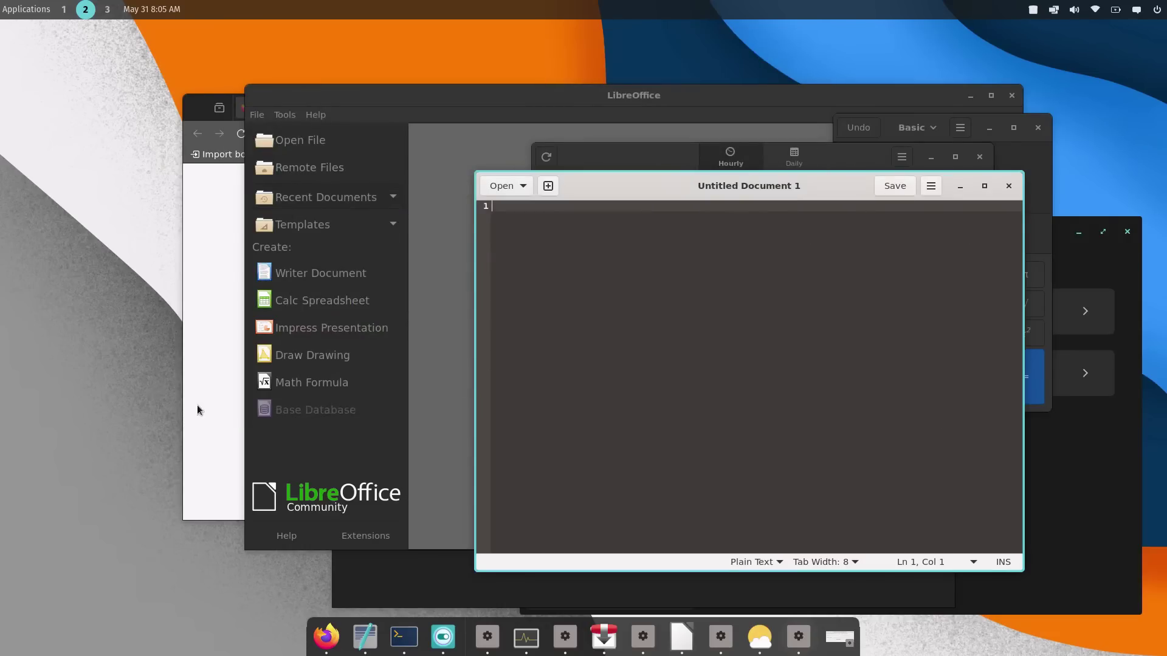
pyautogui.moveTo(789, 200); pyautogui.dragTo(514, 99)
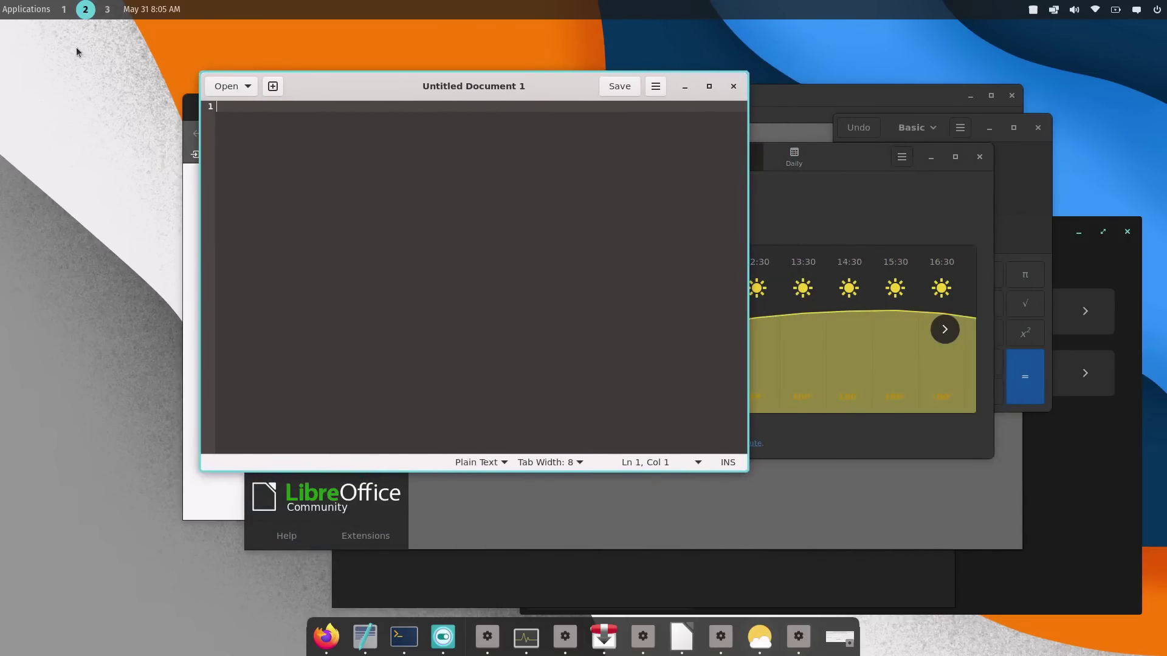
pyautogui.click(86, 9)
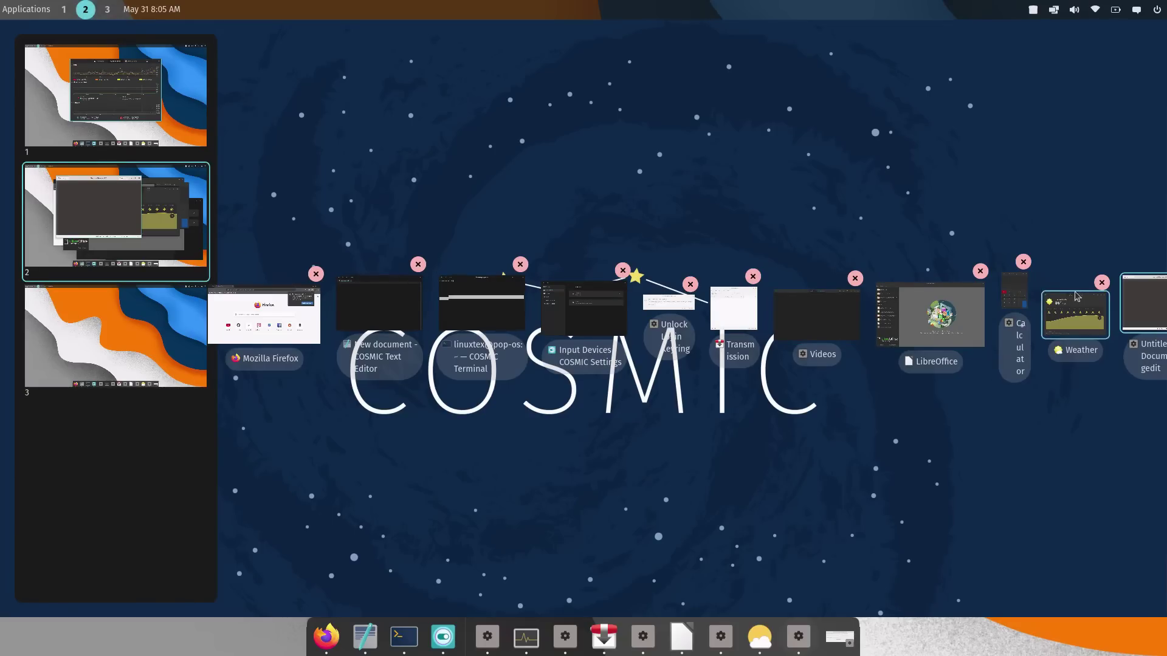
# On workspace 1, bring System Monitor to the front and minimize the App Store.
pyautogui.click(68, 12)
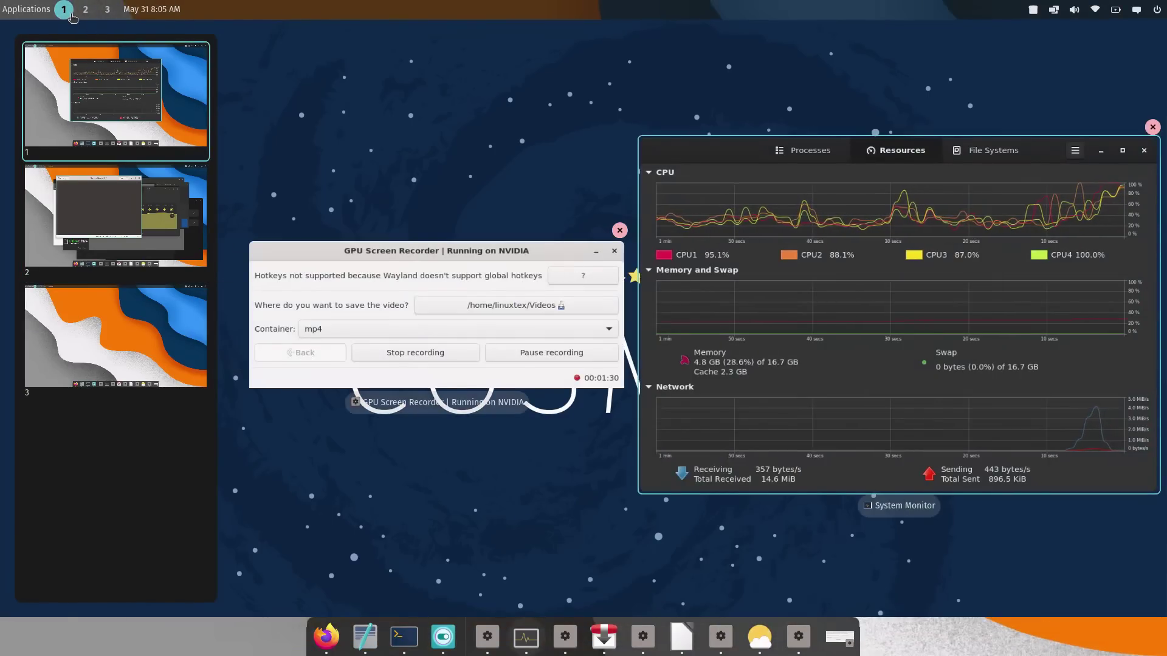
pyautogui.click(749, 348)
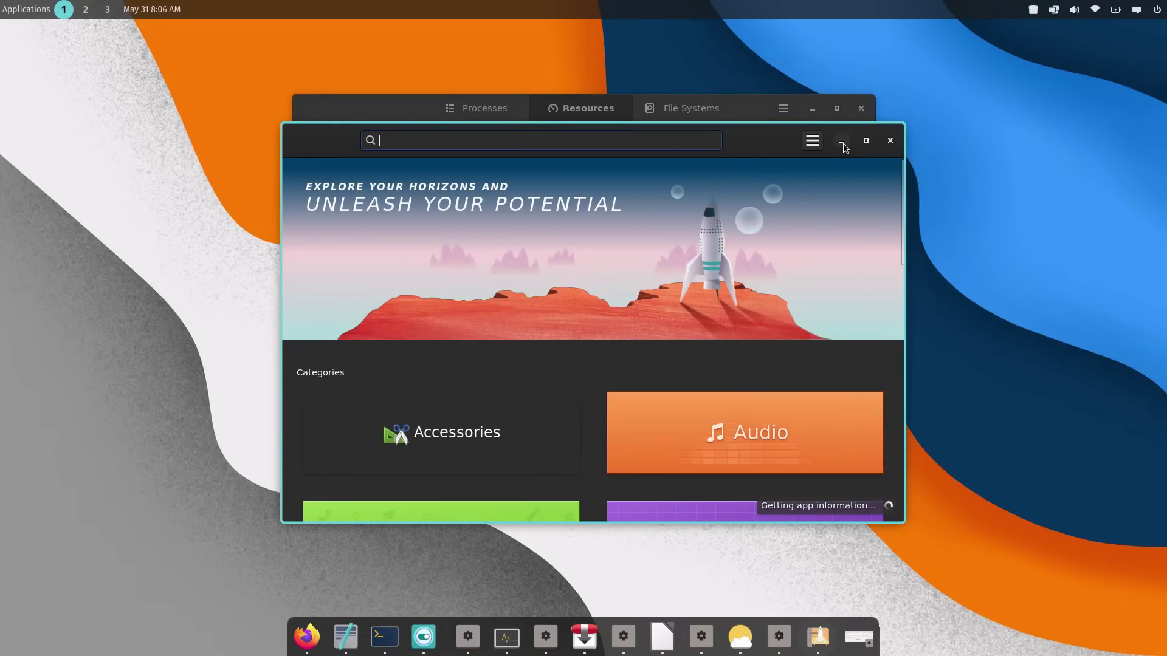
pyautogui.click(842, 142)
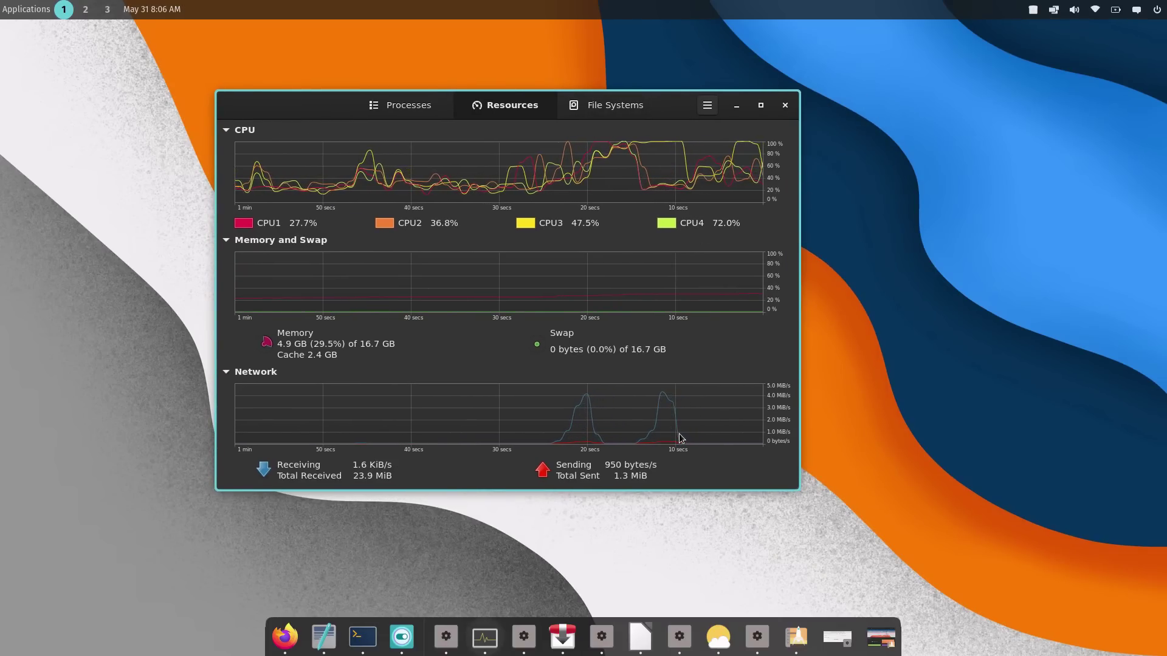
# On workspace 2, close the Firefox, Text Editor, Terminal, Settings, keyring and Transmission windows from the overview.
pyautogui.click(85, 9)
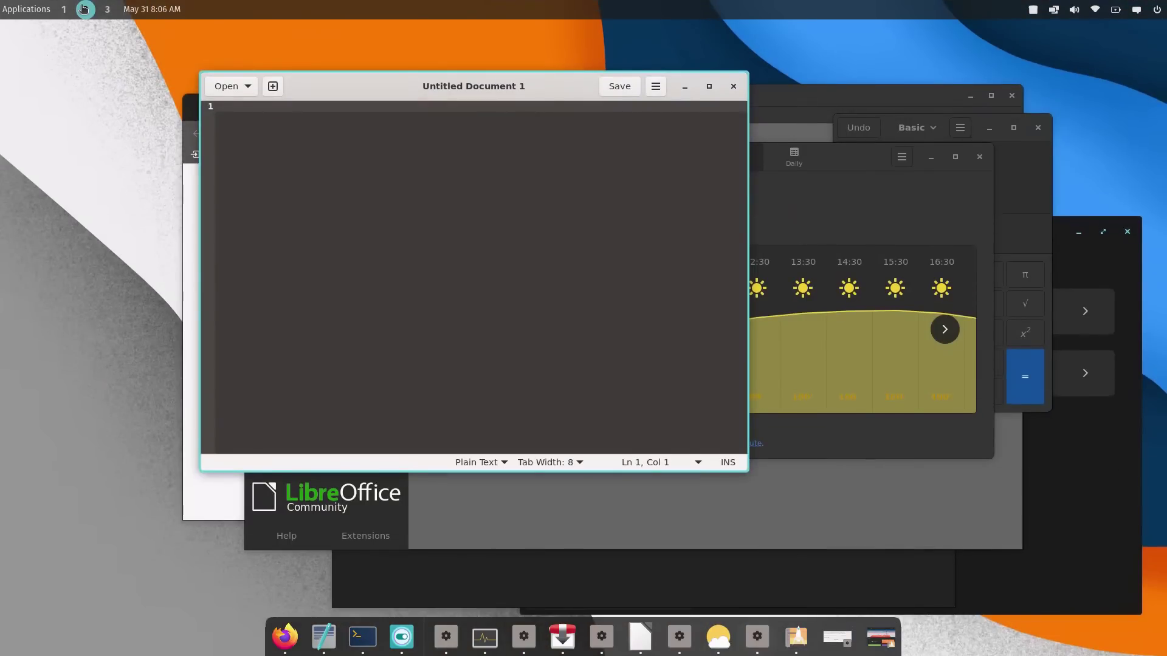
pyautogui.click(85, 9)
pyautogui.click(316, 274)
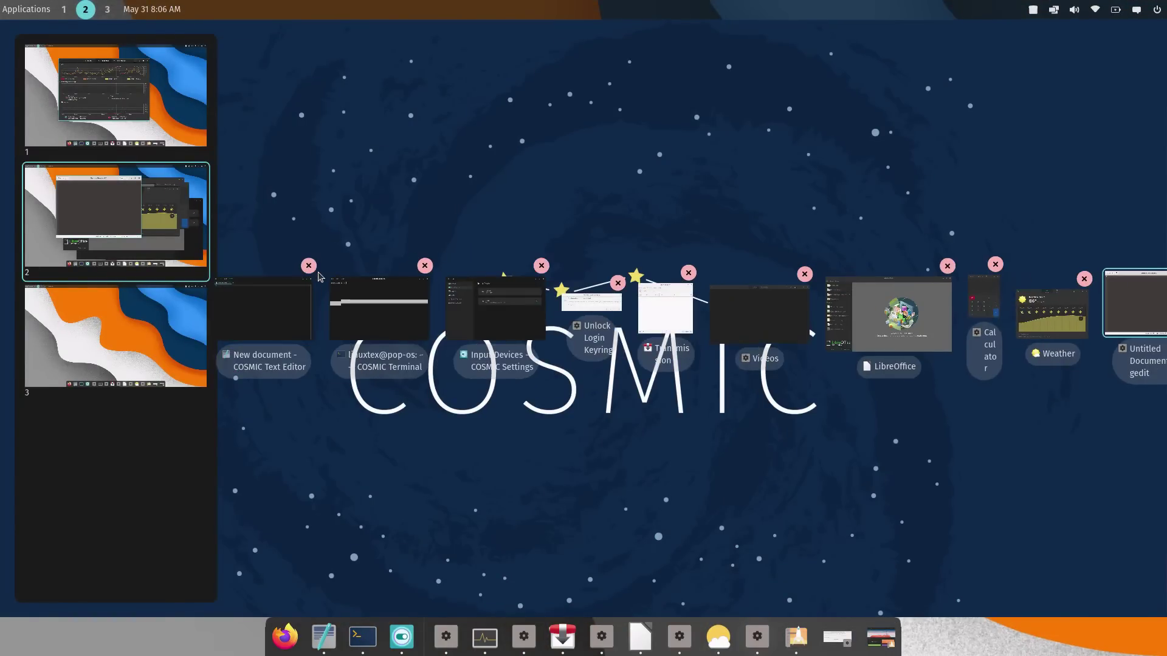
pyautogui.click(309, 265)
pyautogui.click(331, 263)
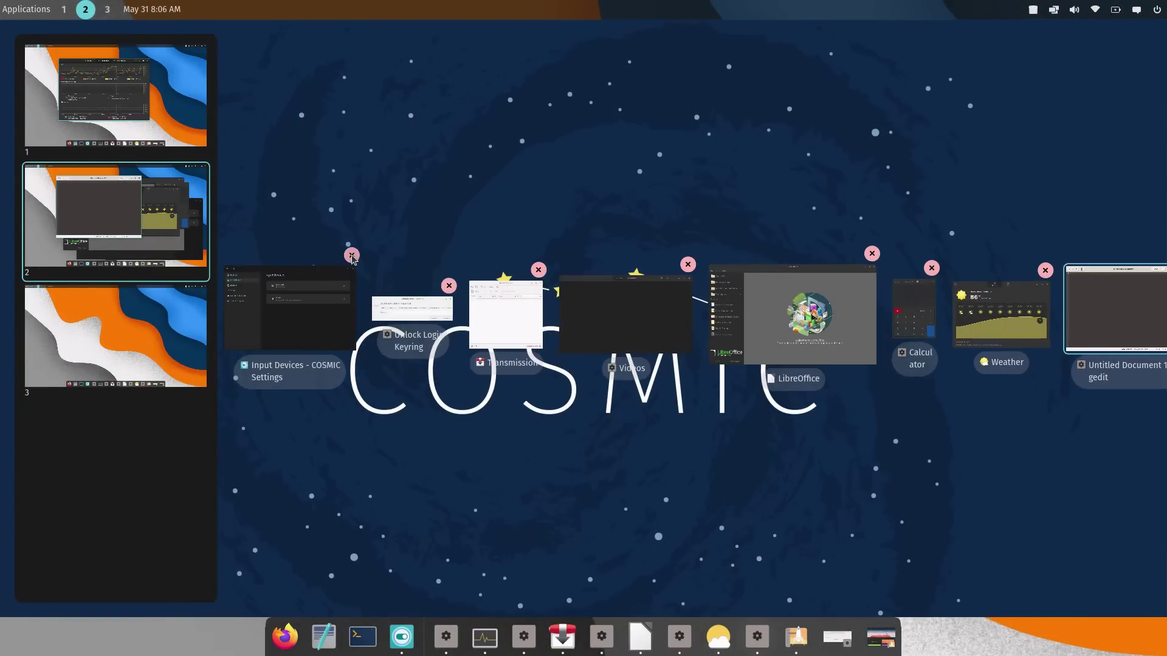
pyautogui.click(351, 255)
pyautogui.click(320, 283)
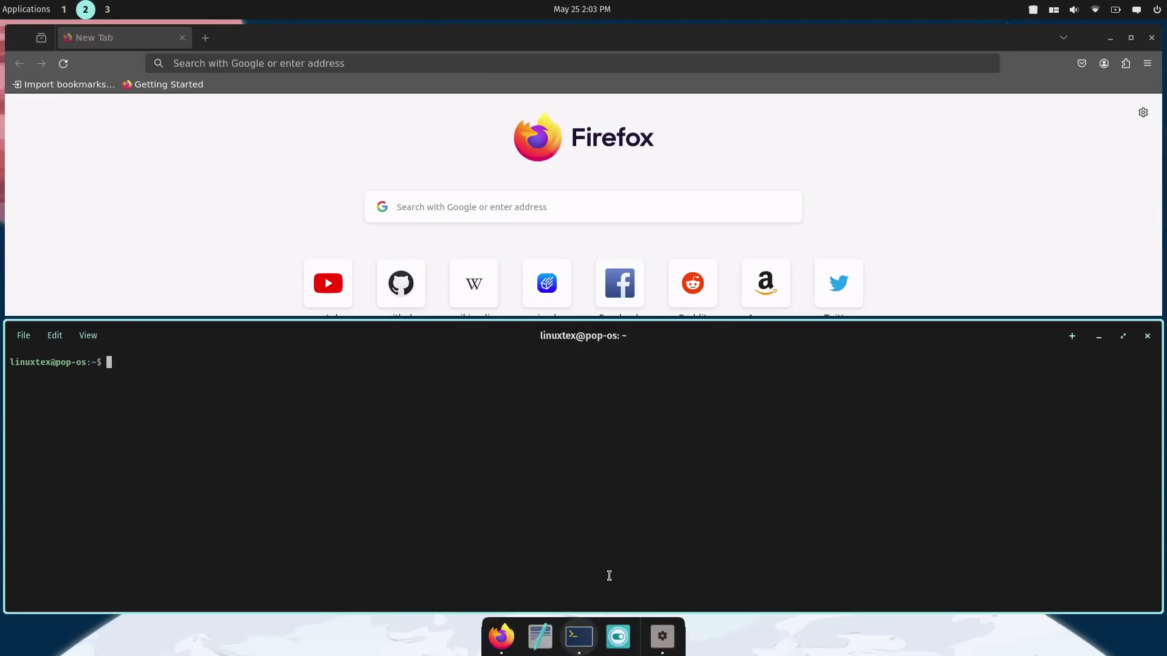
# Launch Files via 'file' search and drag Files and the terminal into the top-right tile.
pyautogui.press('super')
pyautogui.write('file')
pyautogui.press('Return')
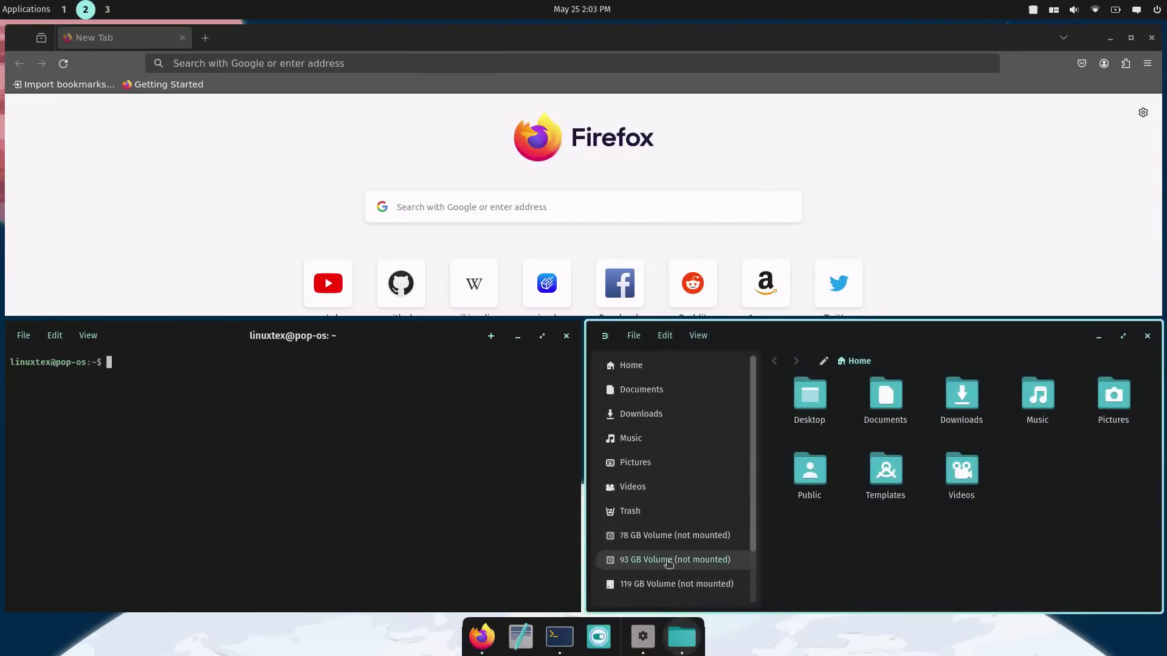
pyautogui.moveTo(857, 333); pyautogui.dragTo(990, 122)
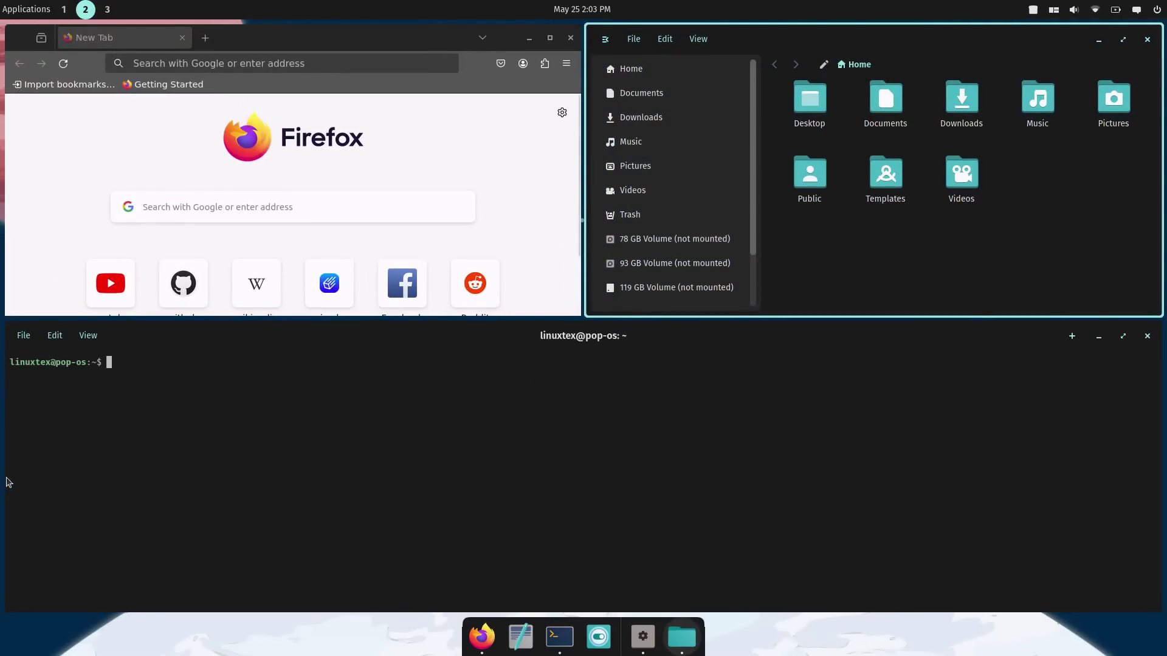
pyautogui.moveTo(165, 338); pyautogui.dragTo(881, 113)
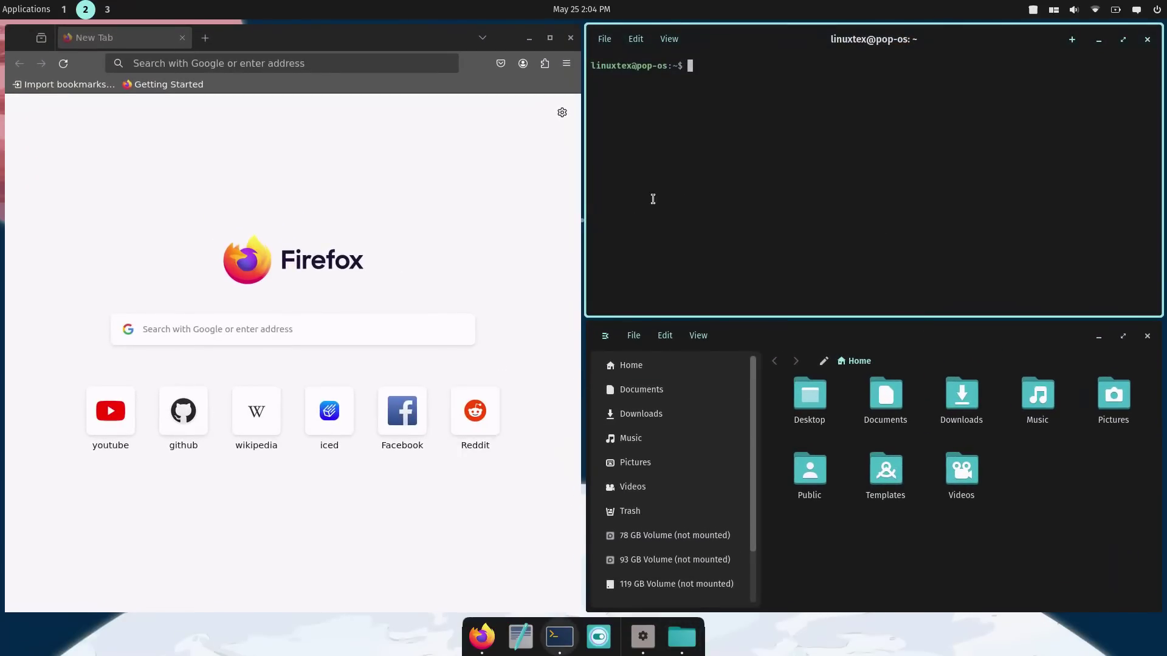
pyautogui.click(527, 229)
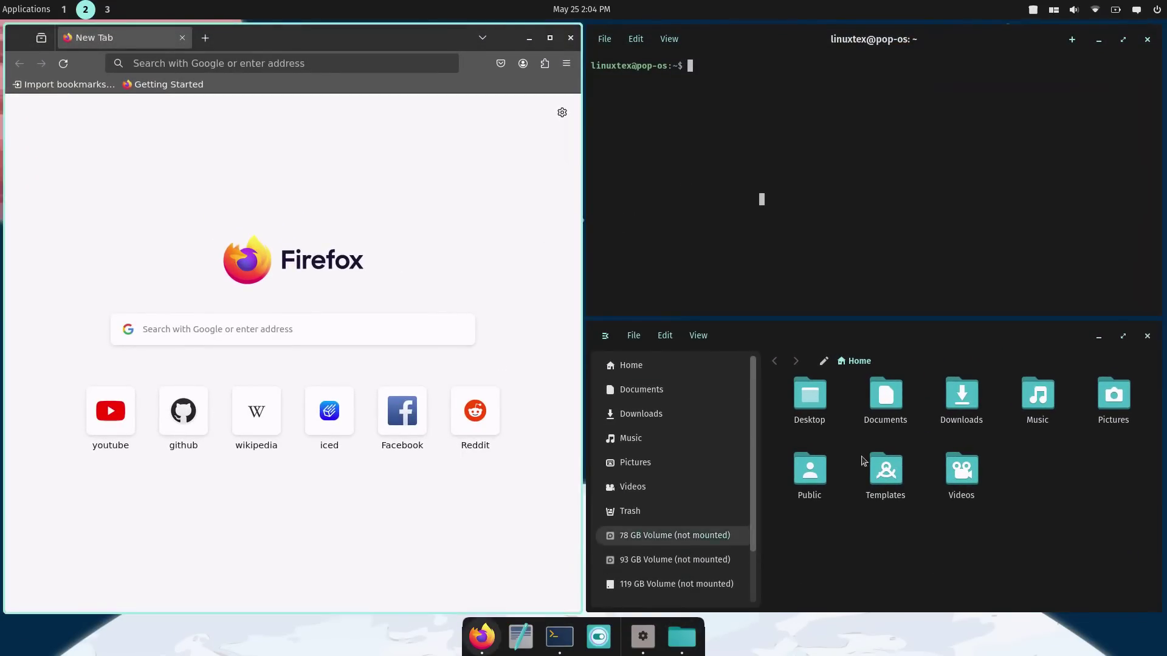
# Explore the window tiling menu and toggle the active window hint.
pyautogui.click(1056, 10)
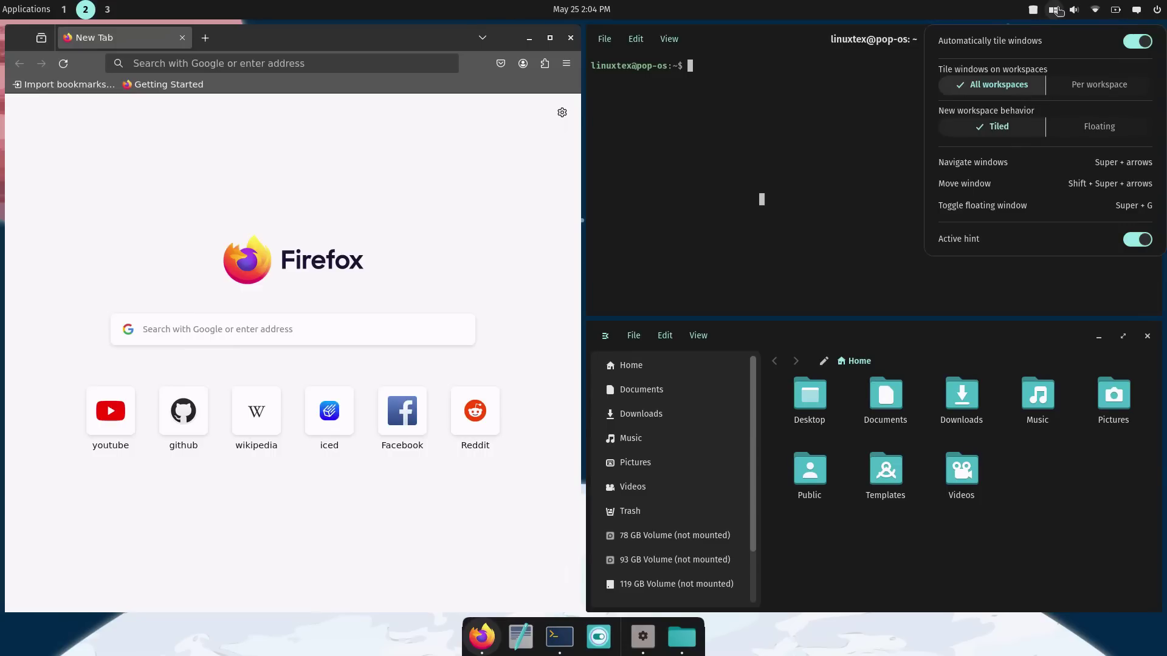
pyautogui.click(1100, 265)
pyautogui.click(1059, 14)
pyautogui.click(1141, 240)
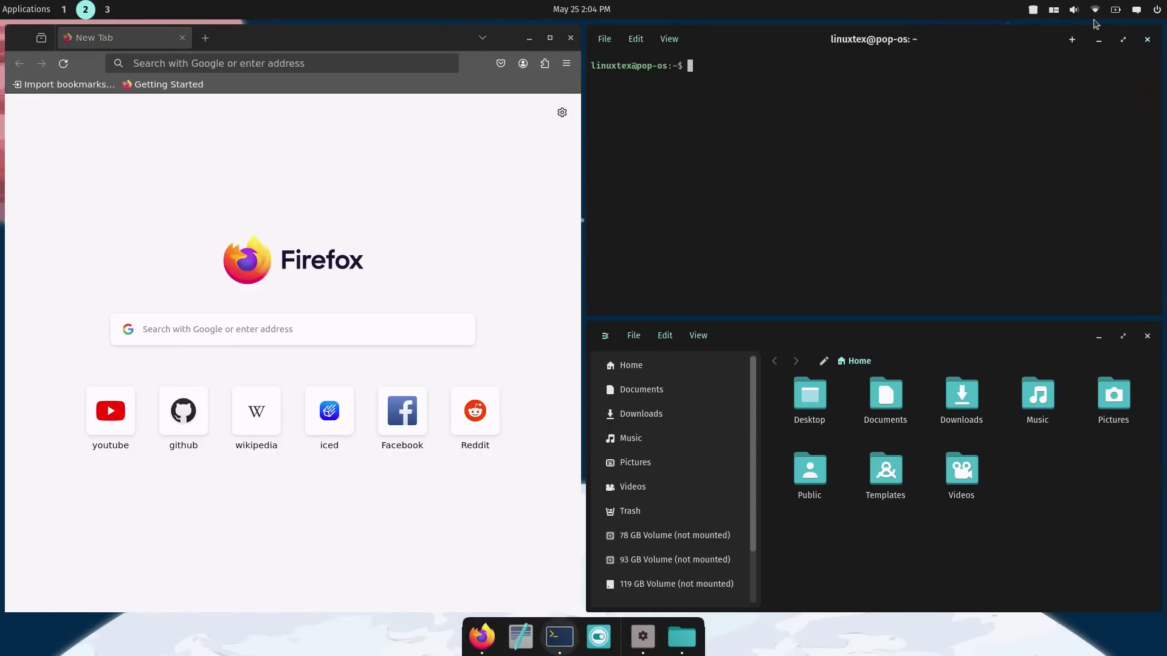
pyautogui.click(1055, 10)
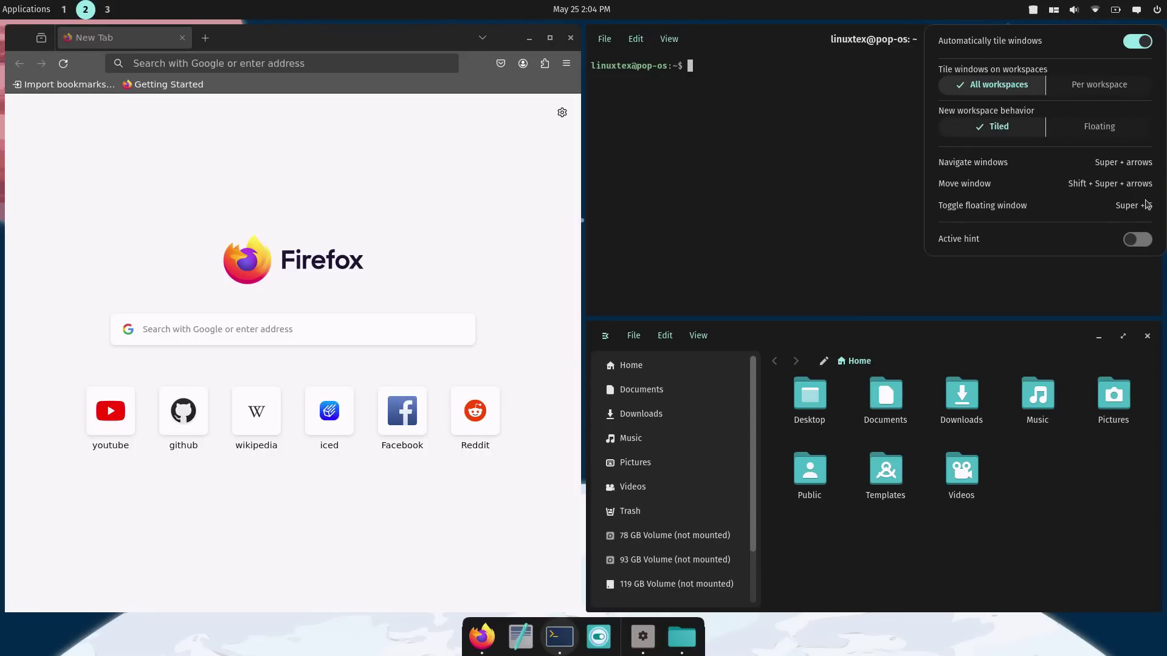
pyautogui.click(837, 251)
pyautogui.click(1054, 9)
pyautogui.click(852, 236)
# Float the terminal with Ctrl+G, then move it back into the lower-left tile.
pyautogui.hotkey('ctrl', 'g')
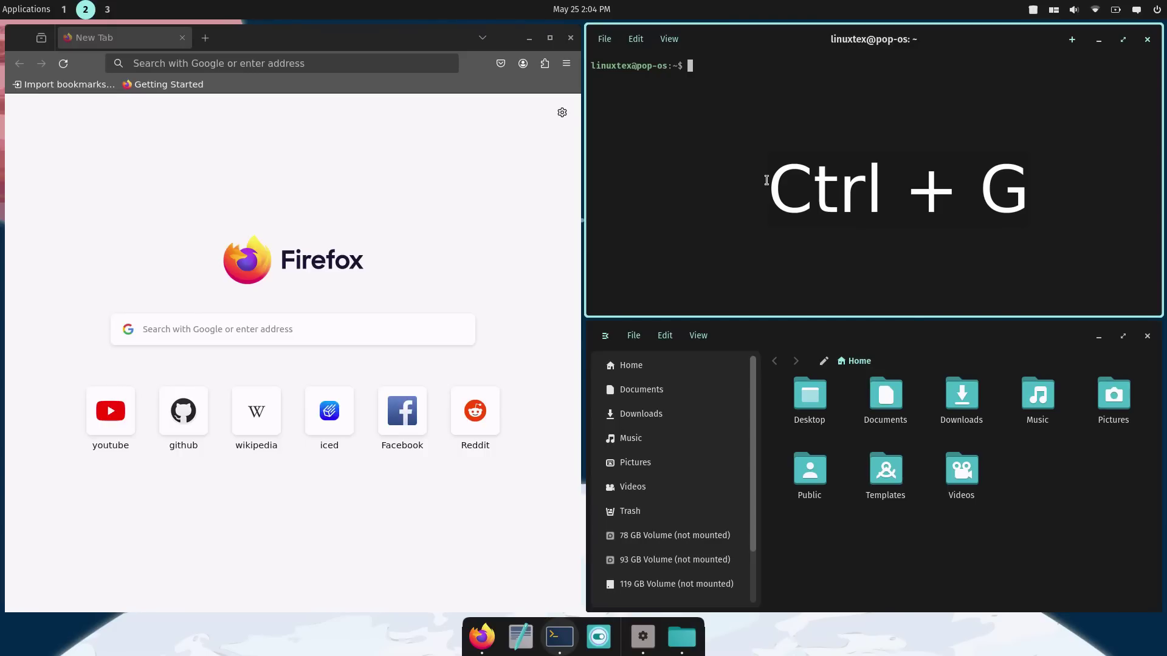
pyautogui.hotkey('ctrl', 'g')
pyautogui.moveTo(685, 153); pyautogui.dragTo(490, 206)
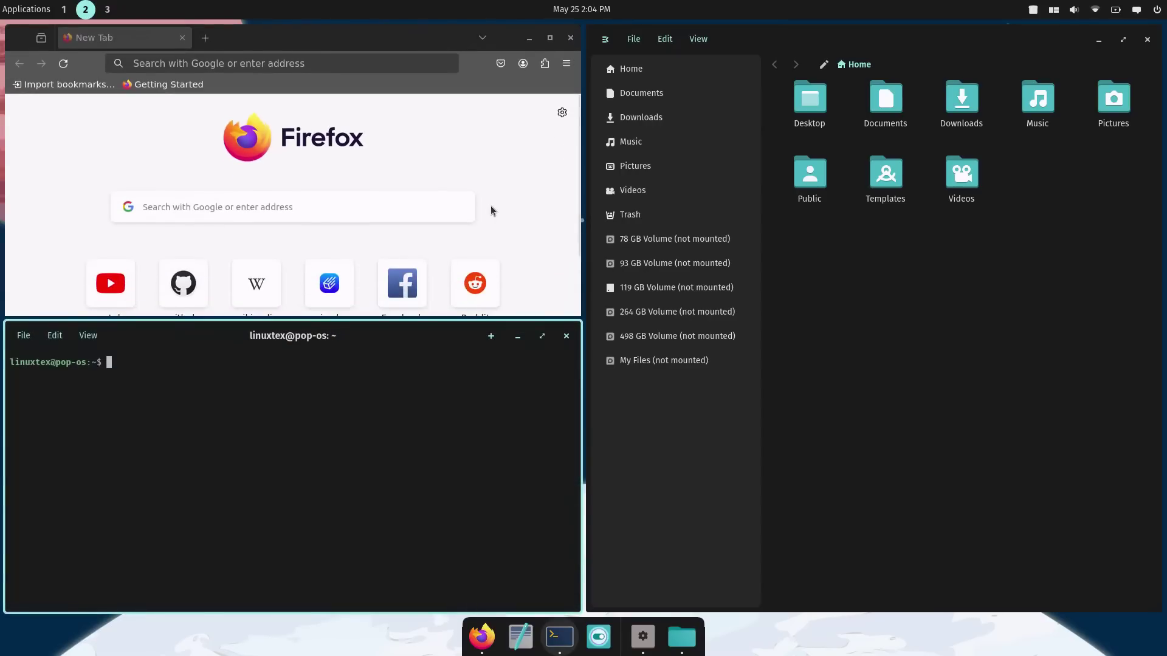
# Turn off Automatically tile windows, then close the file manager and the terminal.
pyautogui.click(1021, 351)
pyautogui.click(1053, 6)
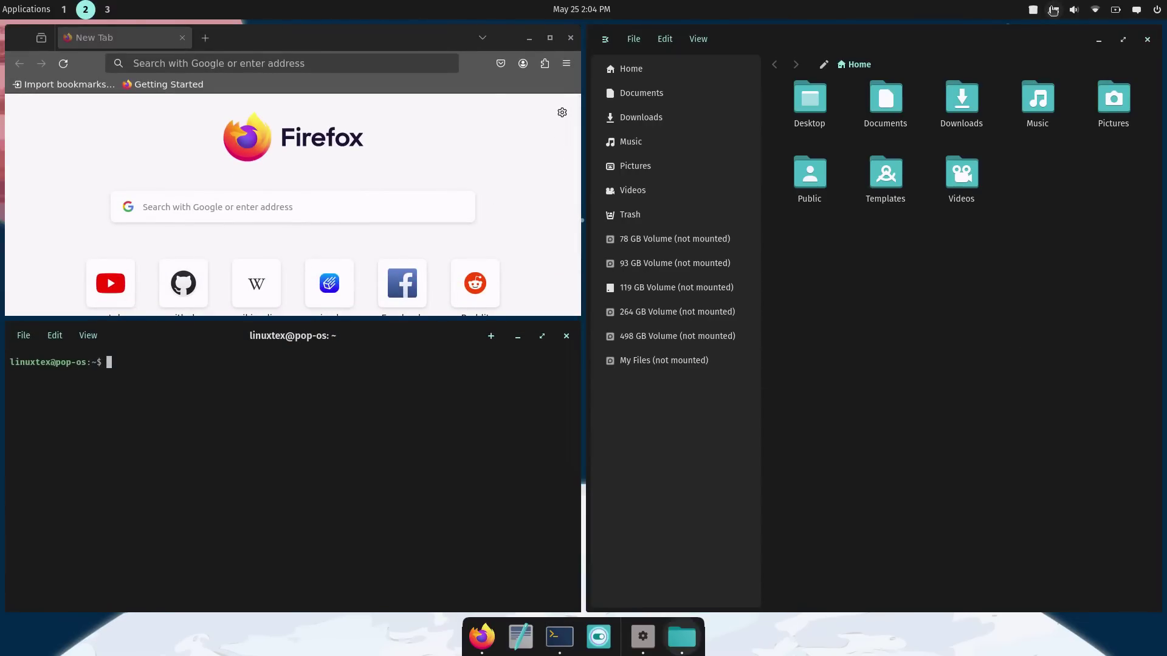
pyautogui.click(1092, 383)
pyautogui.click(1052, 8)
pyautogui.click(1052, 7)
pyautogui.click(1052, 8)
pyautogui.click(1136, 38)
pyautogui.click(761, 158)
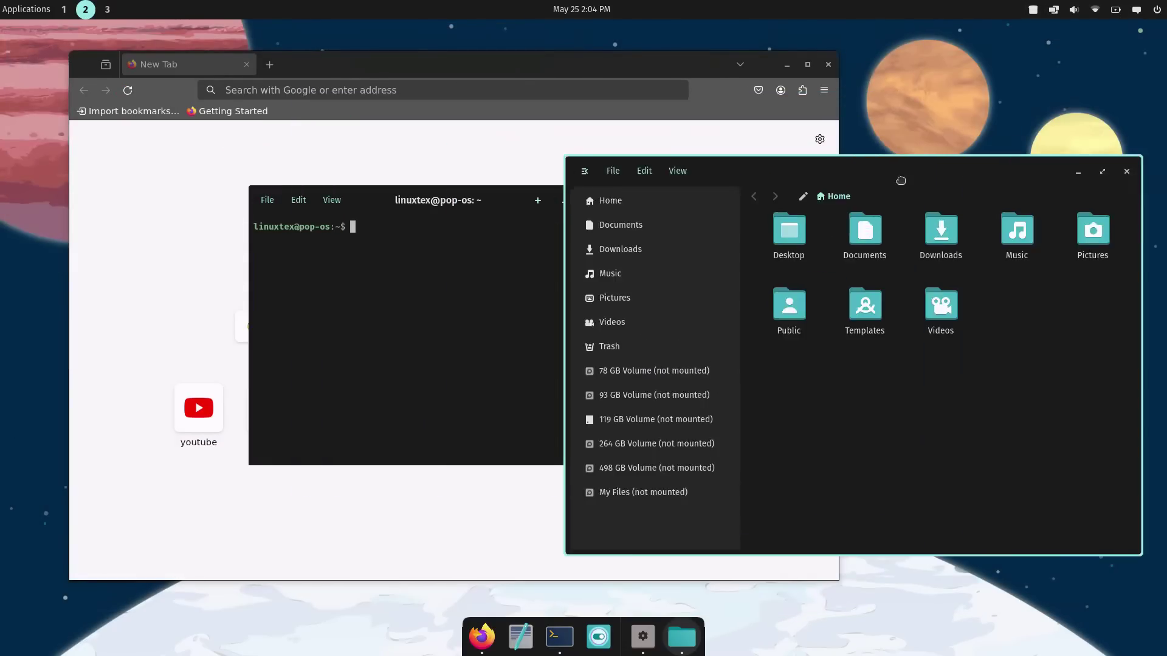
pyautogui.click(961, 140)
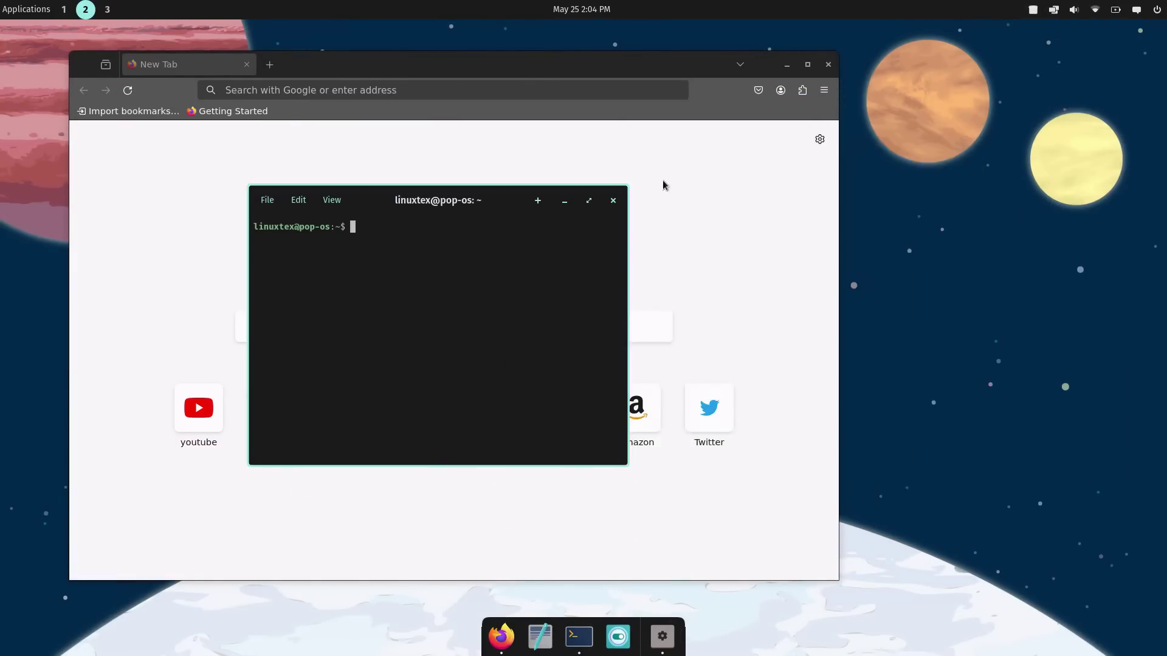
pyautogui.click(613, 200)
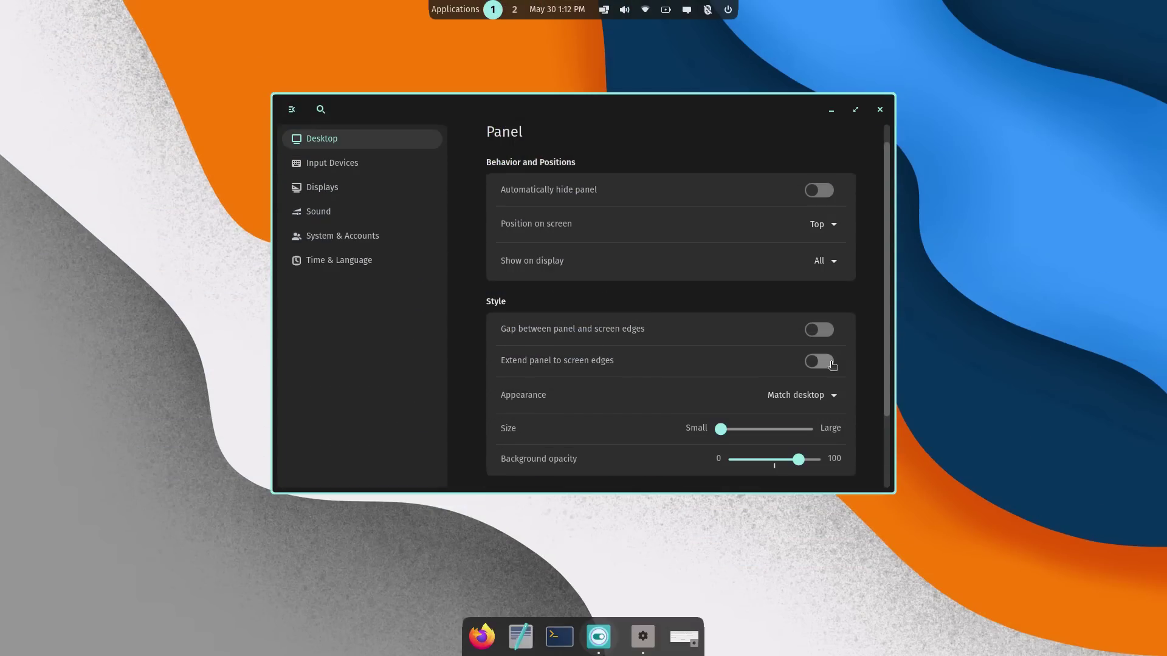
# Switch on Extend panel to screen edges and try a Large panel size, leaving it Small.
pyautogui.click(832, 365)
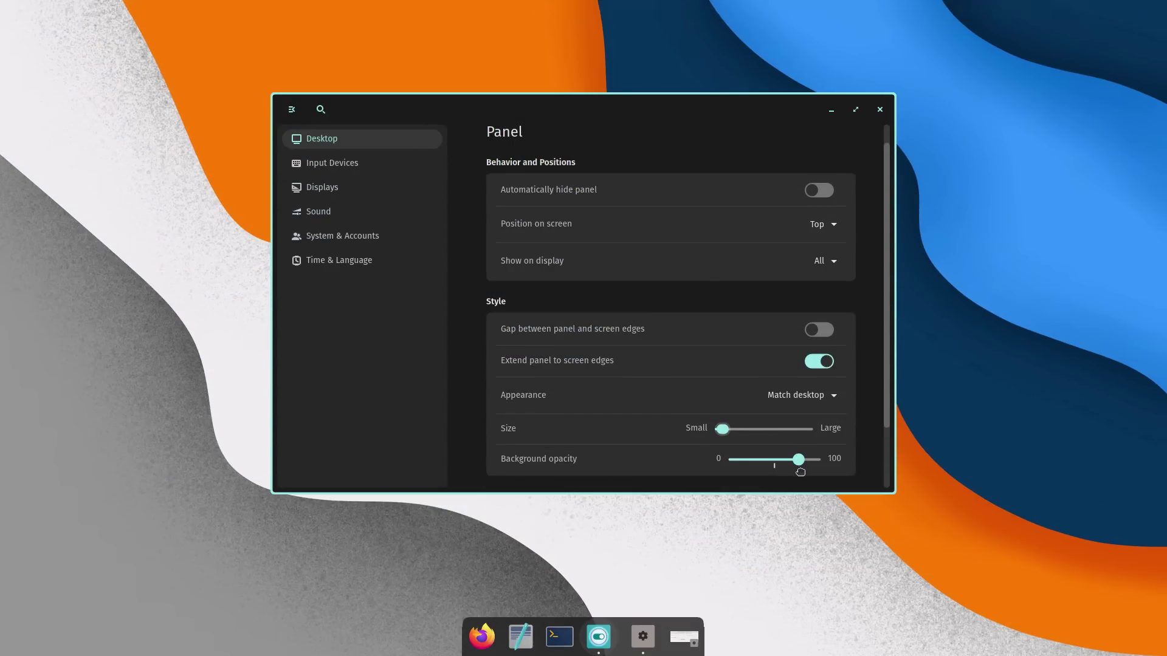
pyautogui.moveTo(722, 428); pyautogui.dragTo(856, 438)
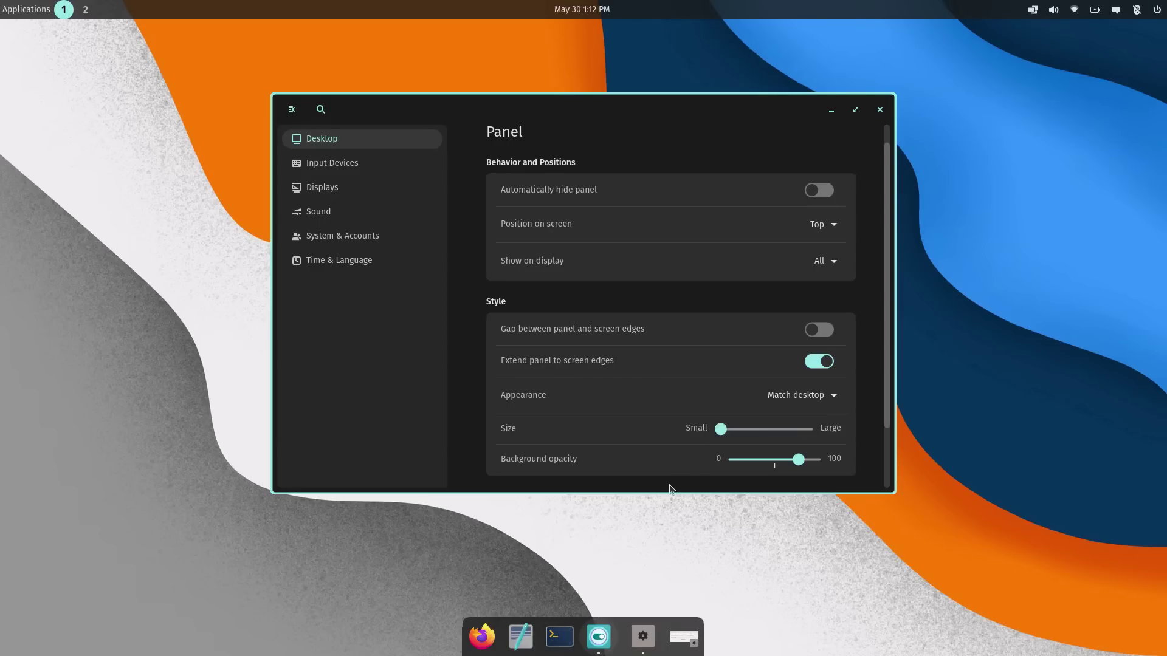
pyautogui.scroll(-2, 641, 468)
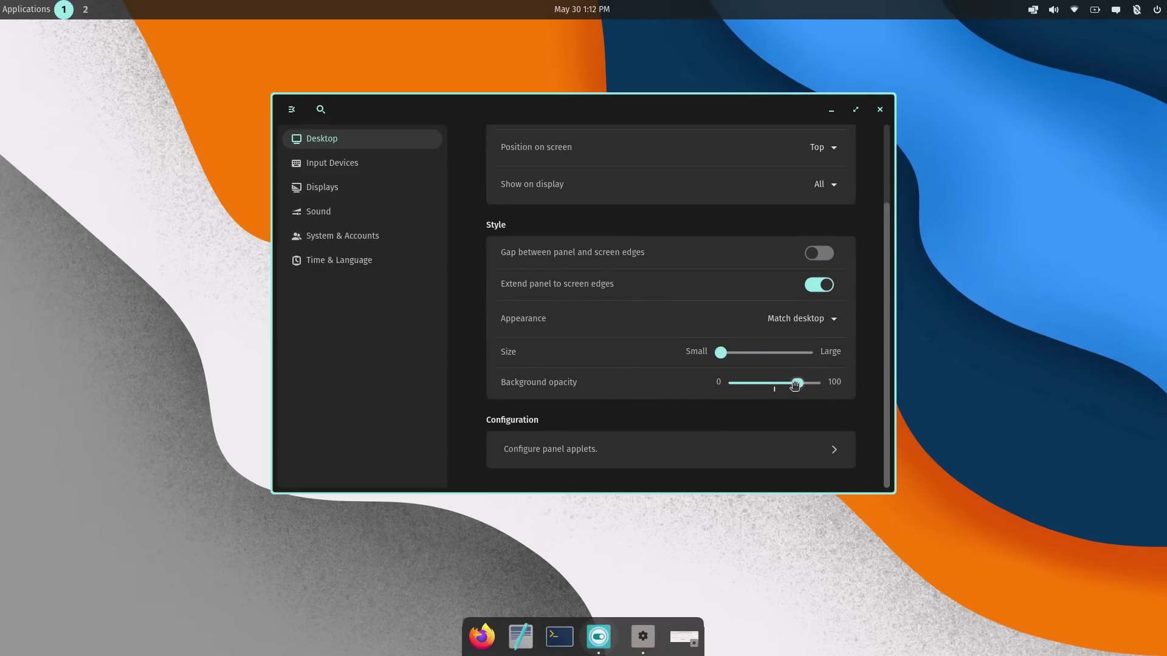